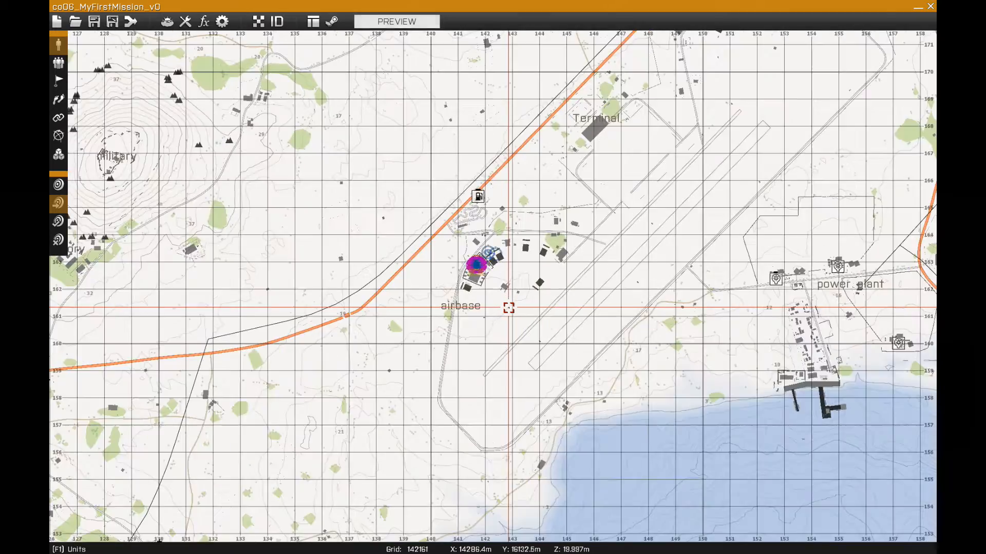
right_drag(524, 238, 472, 334)
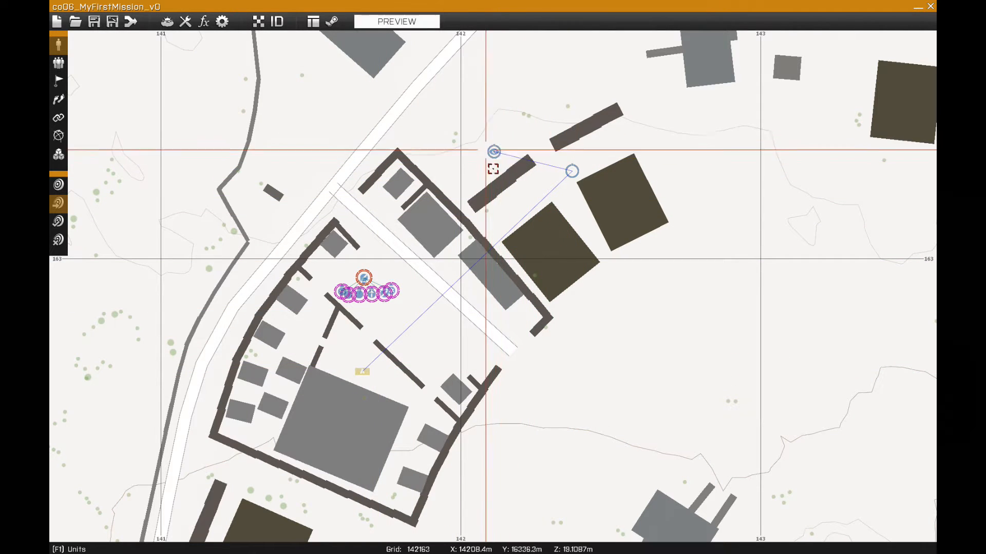
scroll(504, 163, down, 5)
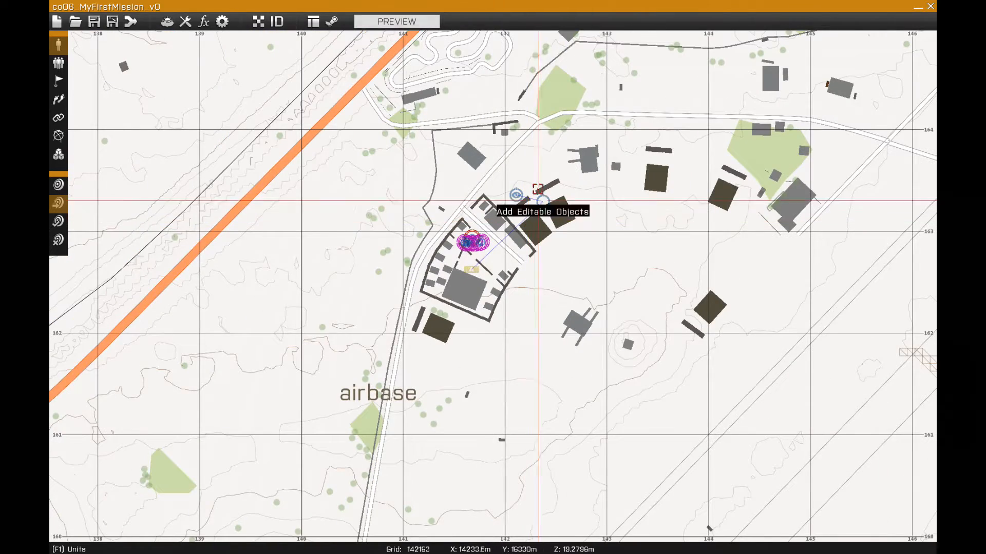
scroll(515, 187, up, 4)
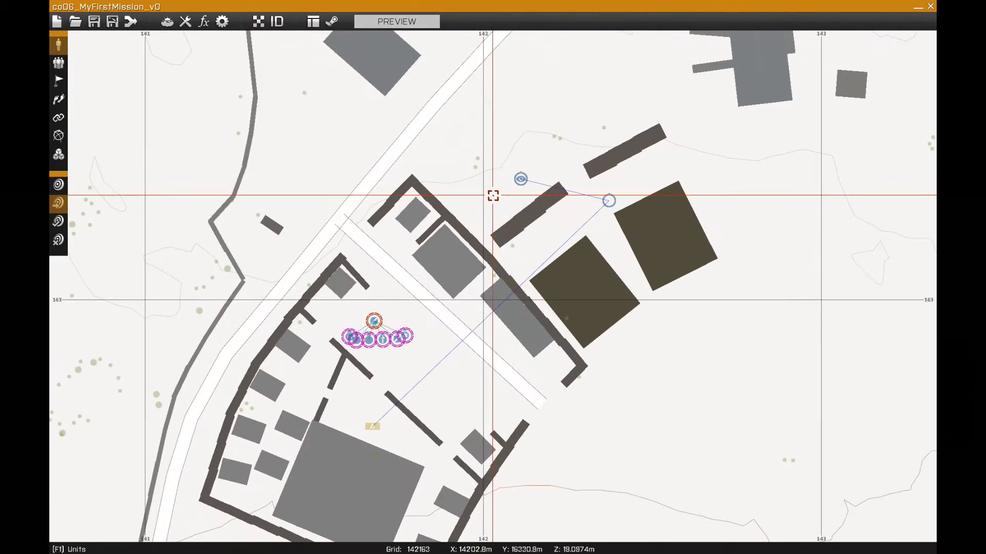
scroll(493, 195, down, 2)
scroll(538, 243, down, 3)
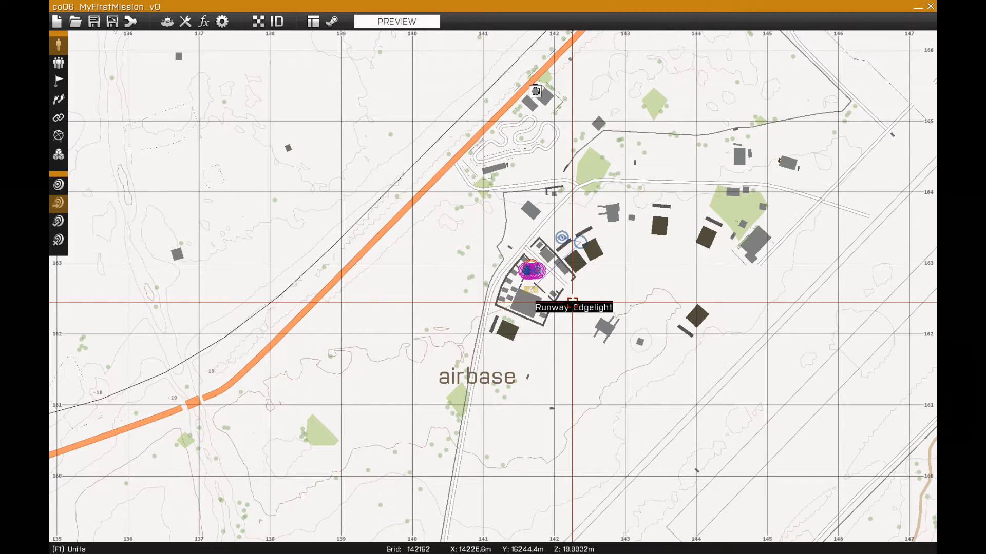
Step: Begin inserting an Independent AAF Officer unit on the open ground just east of the walled airbase compound
scroll(571, 303, up, 3)
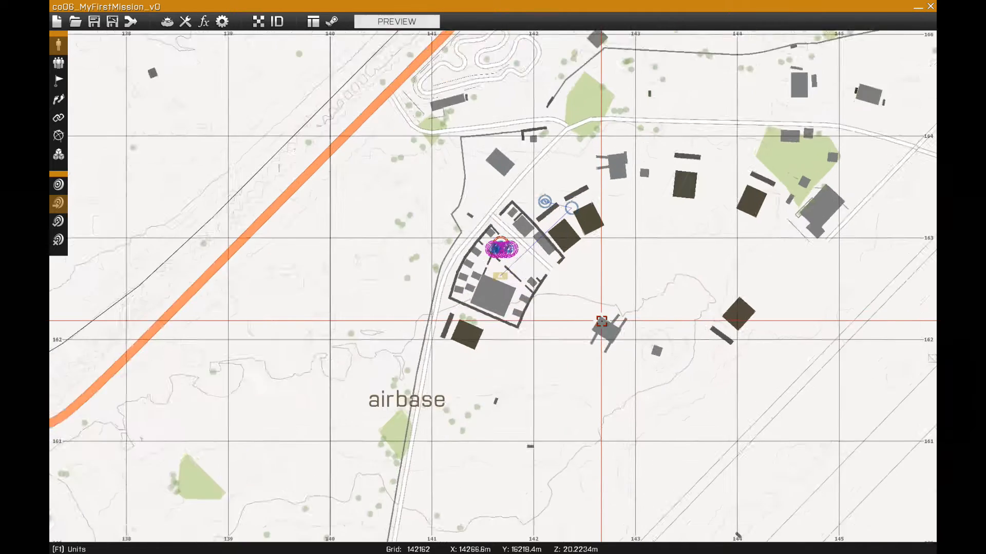
scroll(496, 328, up, 1)
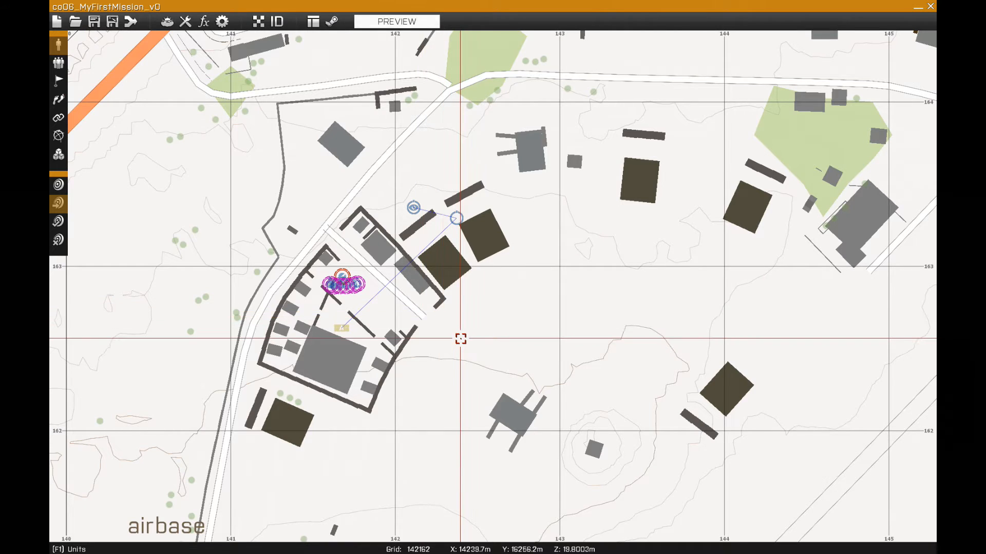
double_click(461, 339)
click(354, 161)
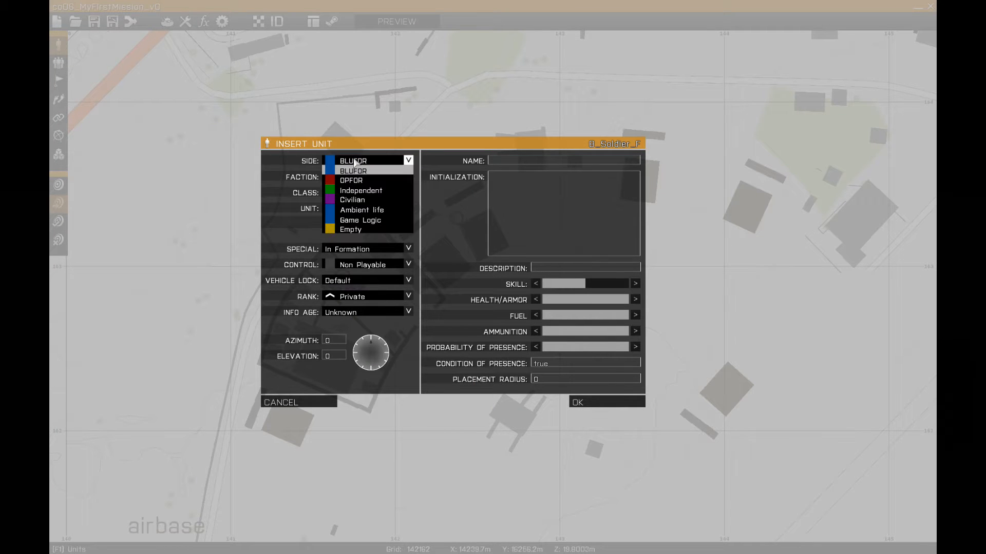
click(371, 191)
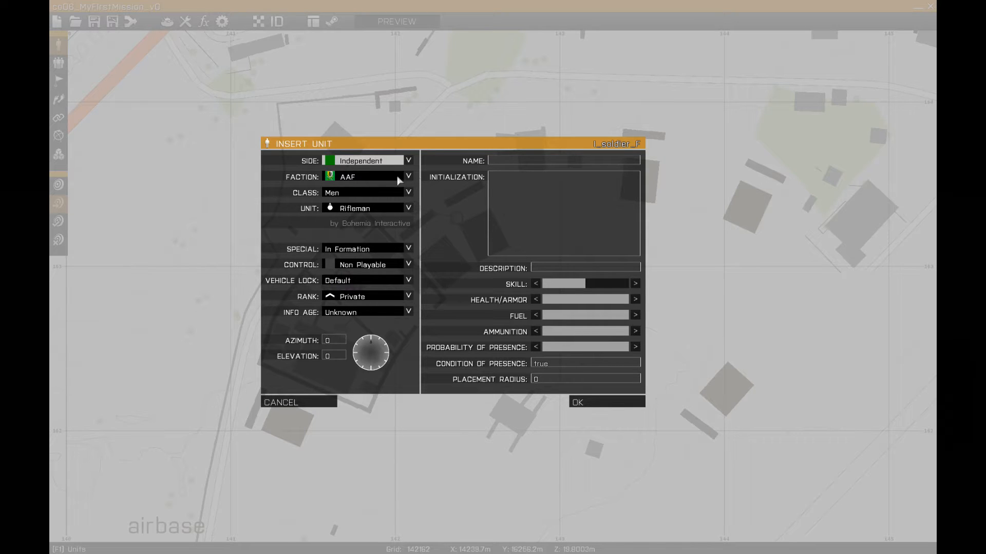
click(354, 209)
click(362, 276)
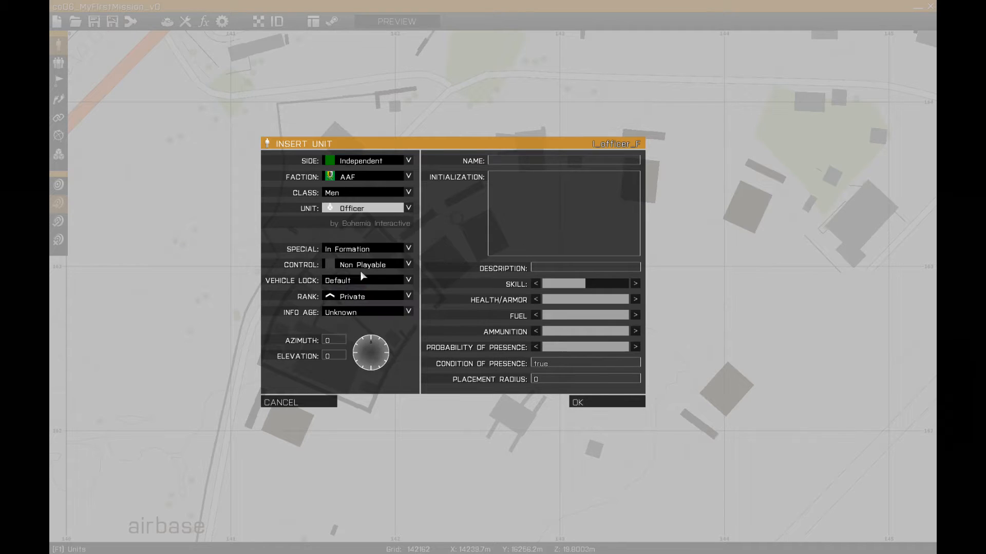
Step: Place the officer with the name hvtOfficer, Lieutenant rank and maximum skill, and shift it slightly north toward the compound's corner
click(516, 161)
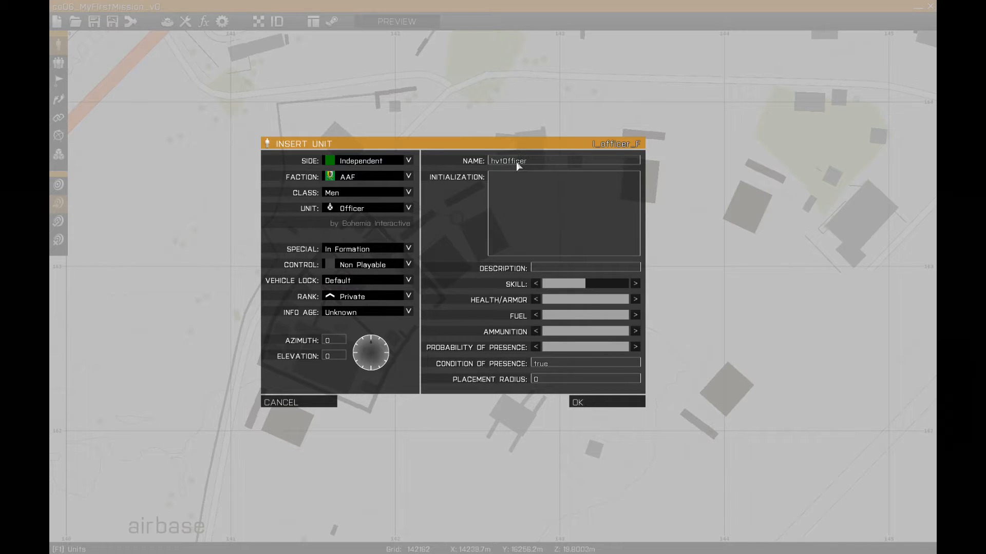
click(362, 296)
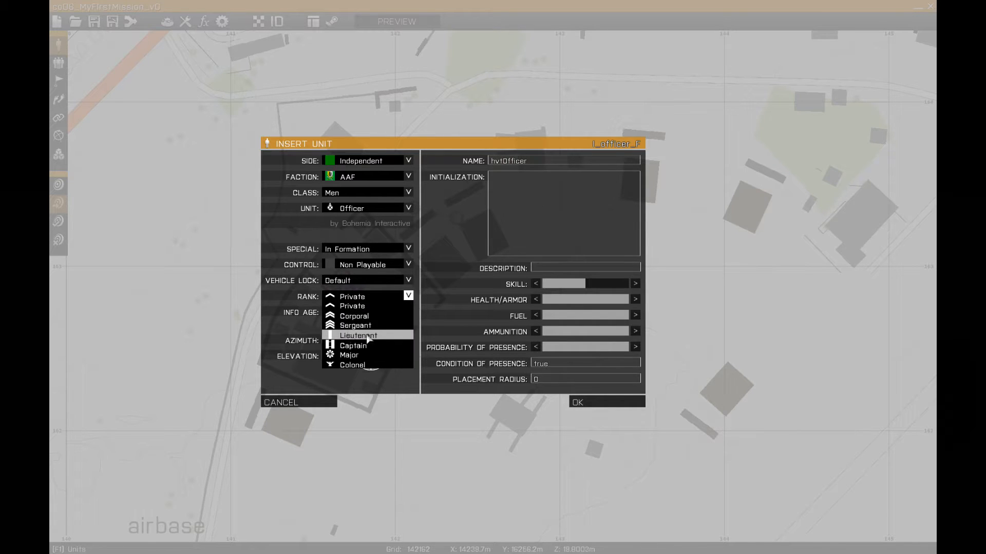
click(349, 336)
drag(584, 285, 632, 300)
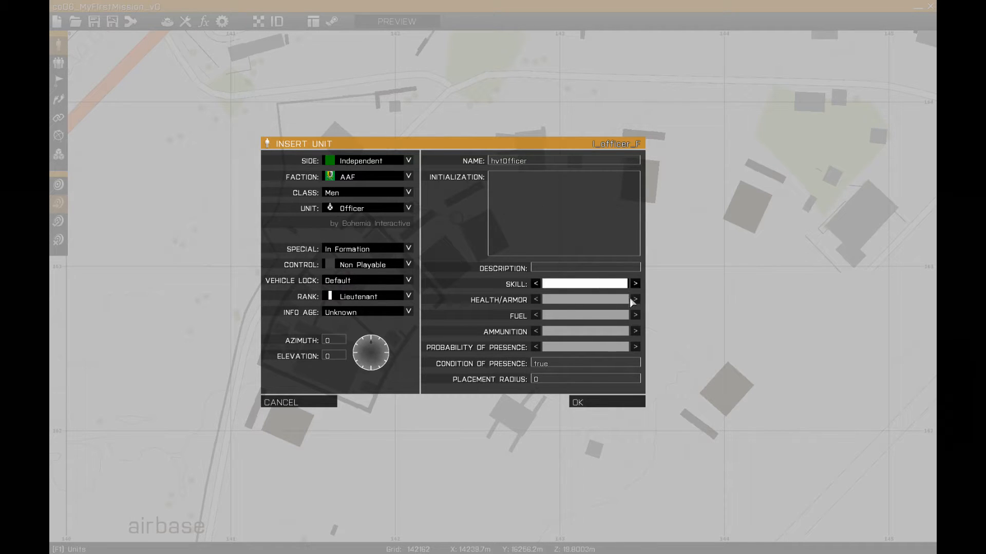
click(589, 402)
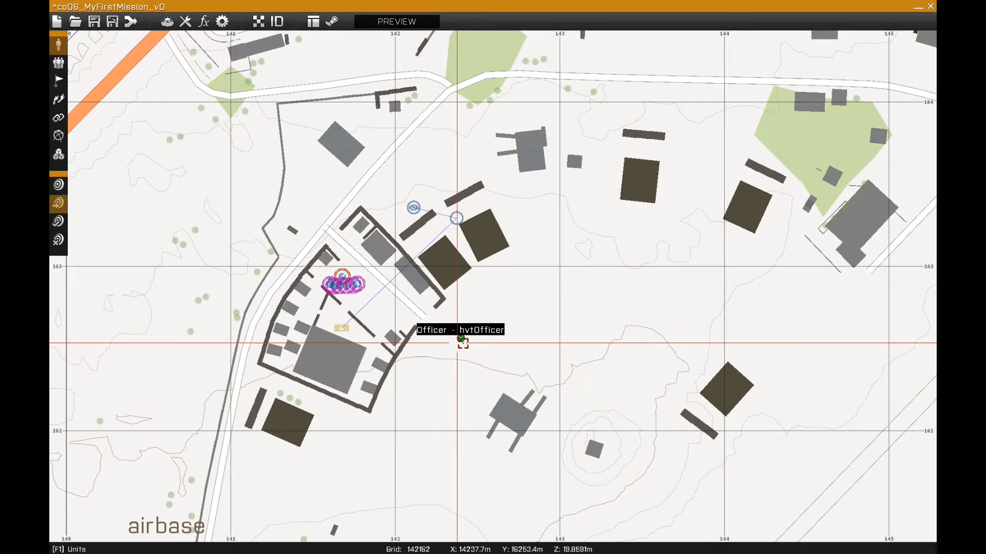
scroll(459, 330, up, 2)
drag(459, 343, 464, 294)
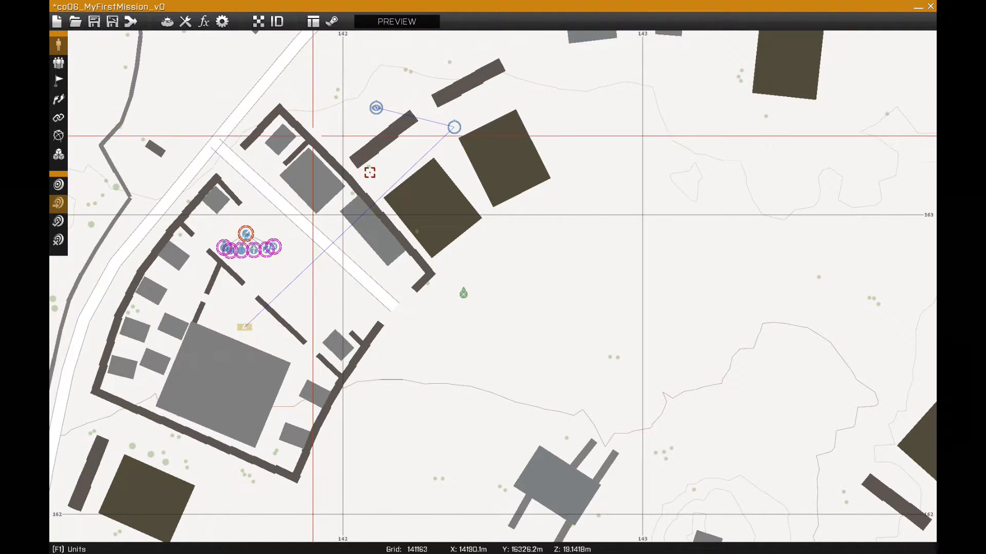
Step: Begin inserting an empty Armored vehicle, the AFV-4 Gorgon [AAF], southeast of the officer
double_click(529, 368)
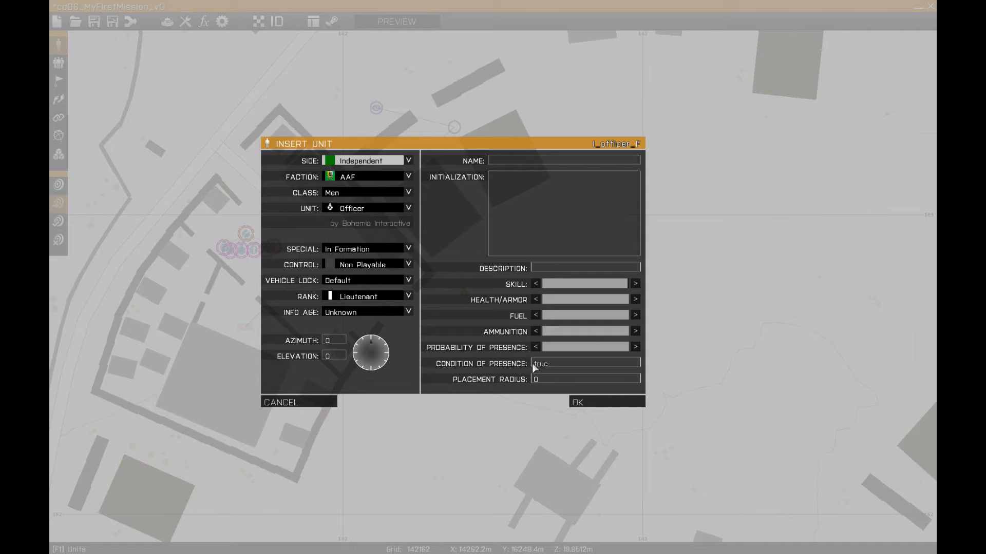
click(359, 160)
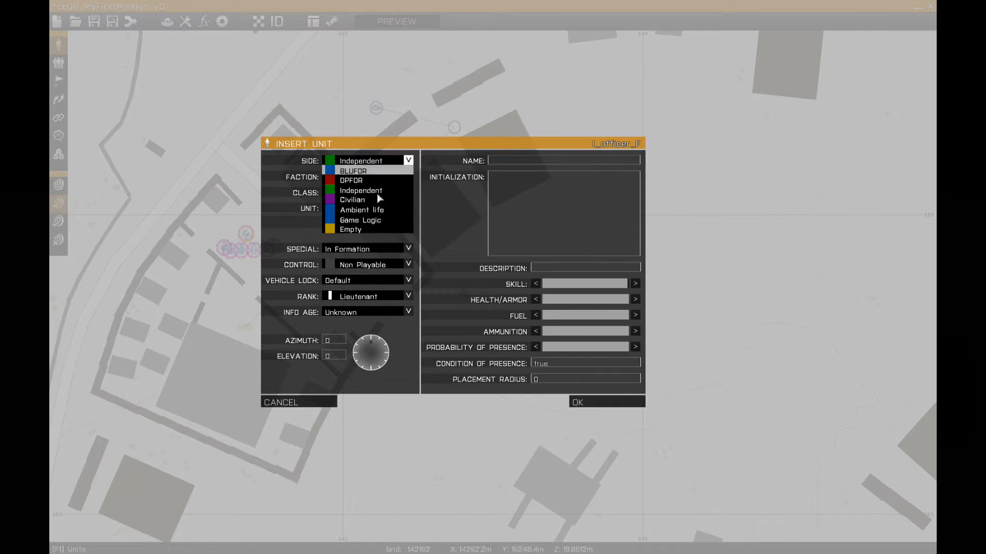
click(353, 228)
click(371, 193)
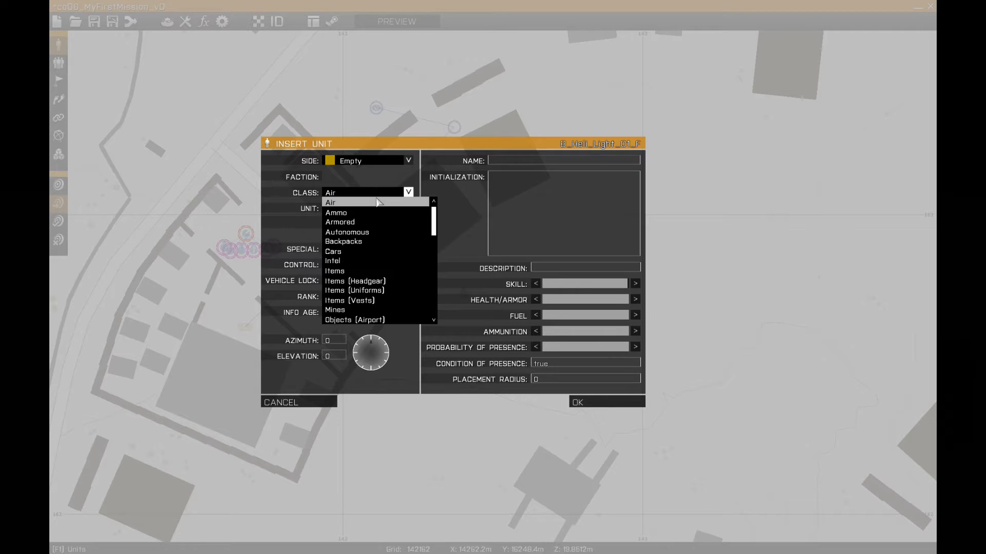
scroll(394, 231, down, 3)
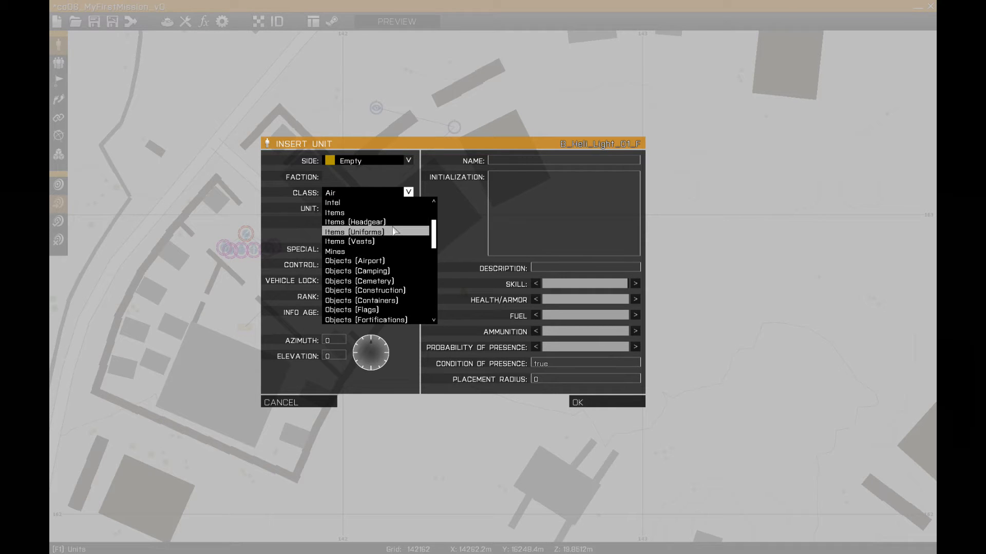
scroll(351, 231, up, 3)
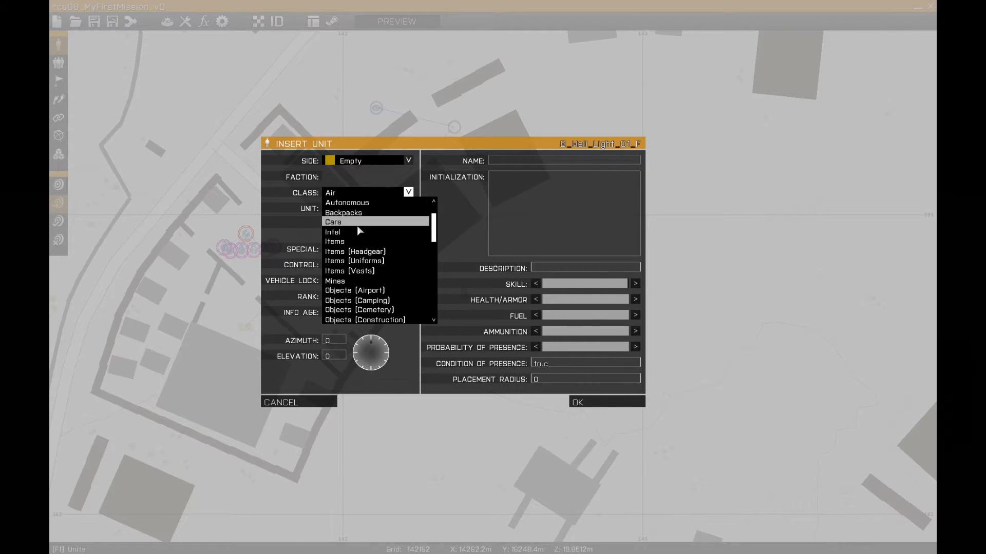
scroll(359, 228, up, 2)
click(350, 213)
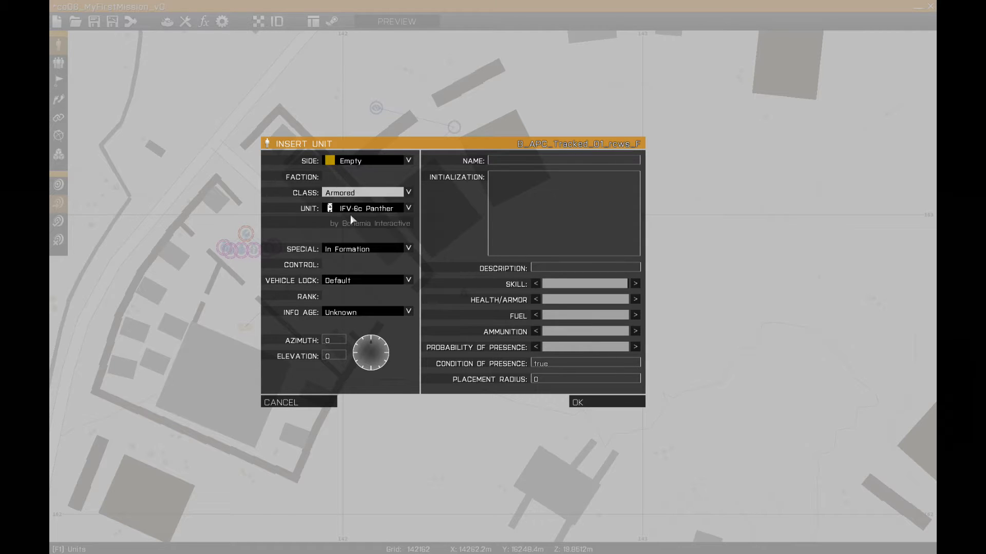
click(350, 211)
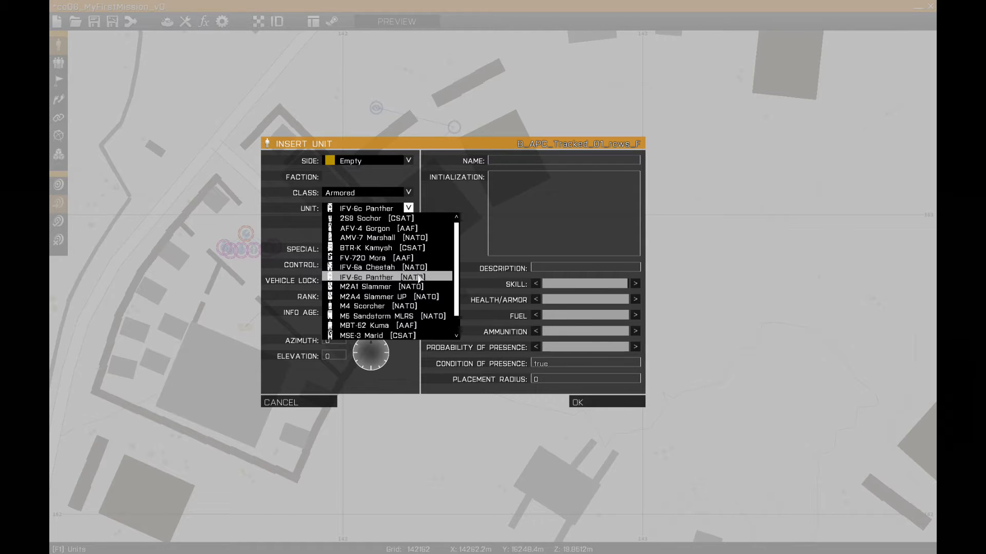
click(371, 228)
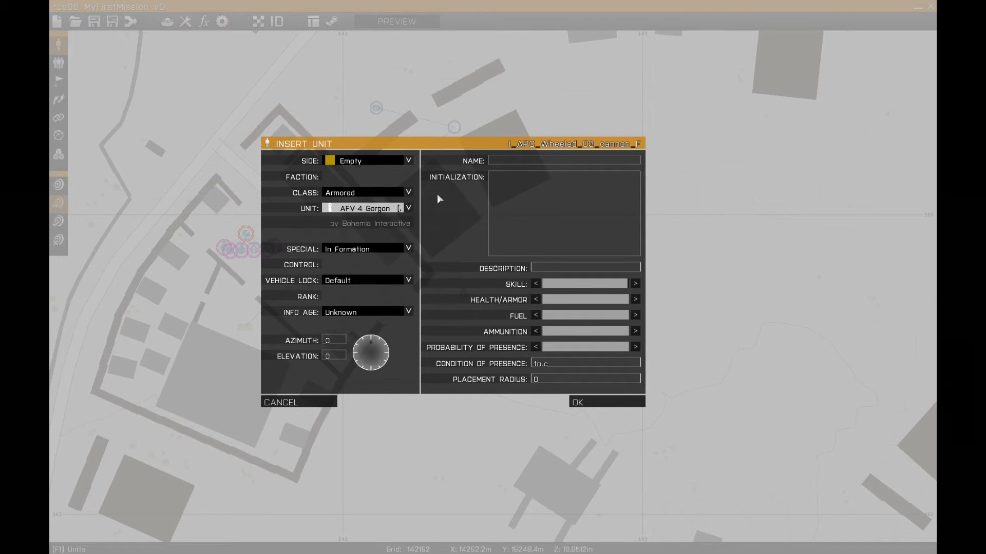
Step: Name the vehicle hvtGorgon and place it on the map
click(527, 160)
text(h)
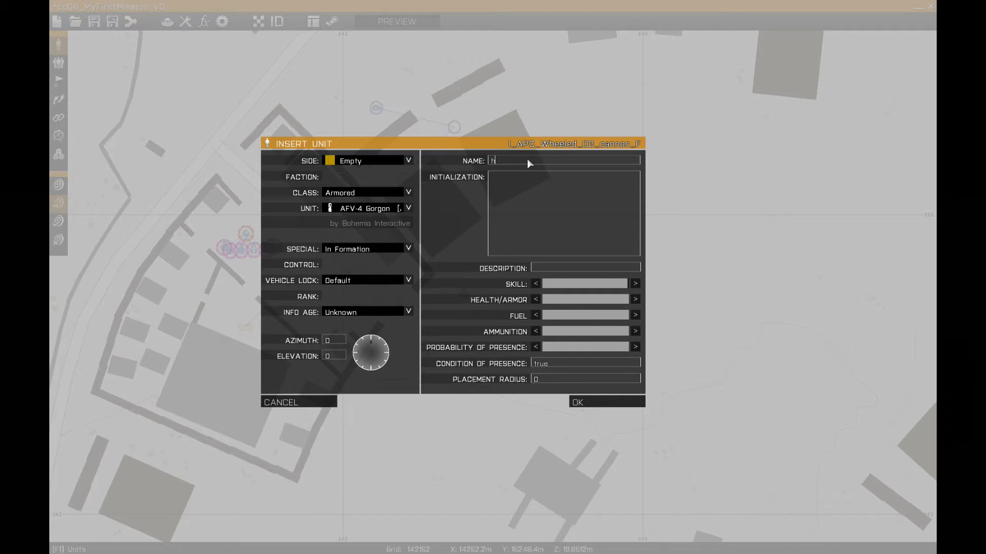
text(vtGorgon)
click(589, 407)
Step: Move the Gorgon northwest, closer to the officer, and save the mission
scroll(468, 294, up, 4)
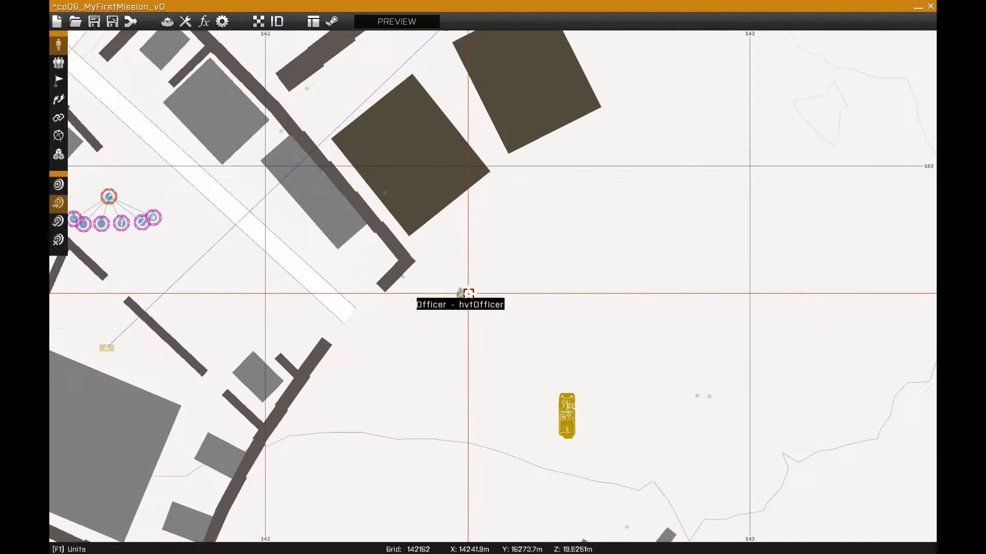
scroll(468, 294, up, 1)
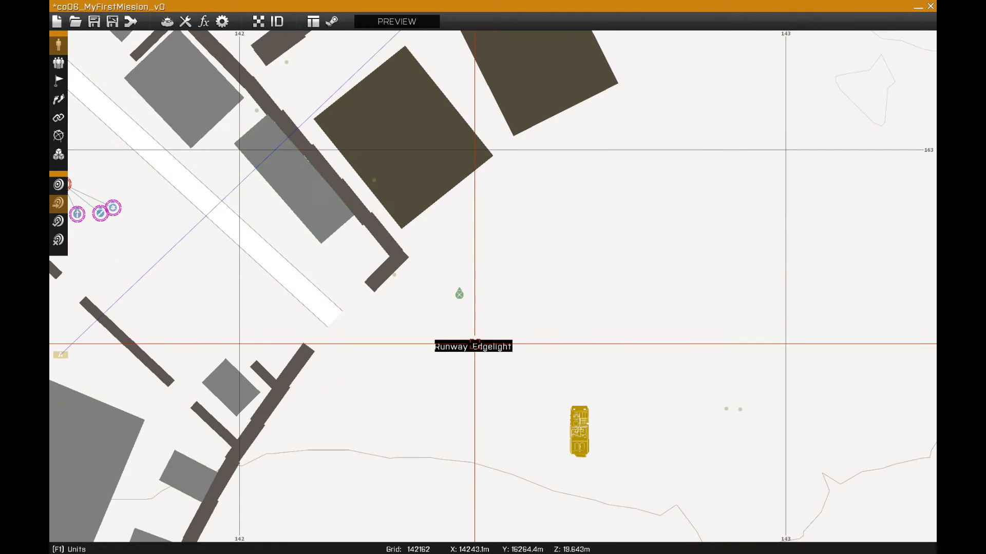
scroll(475, 345, down, 2)
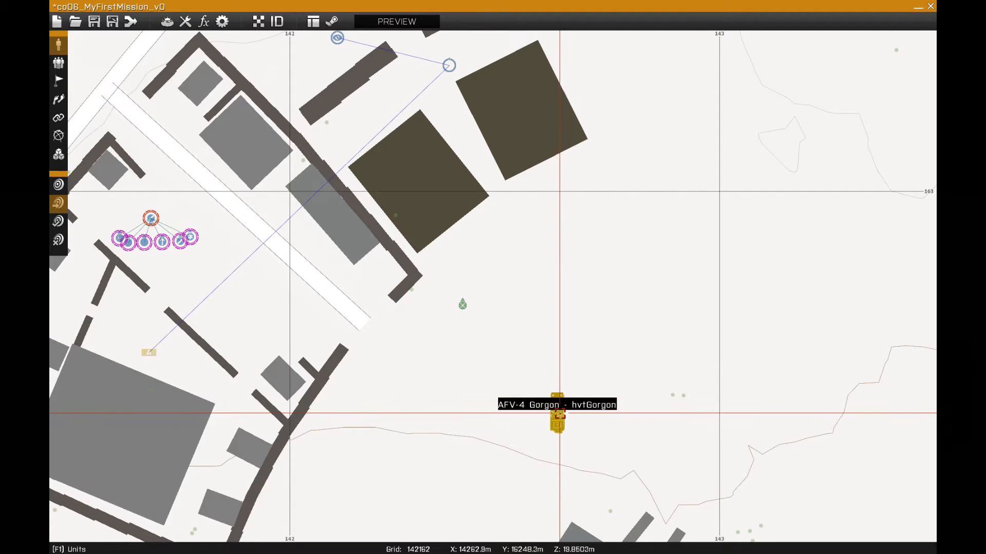
drag(555, 416, 502, 358)
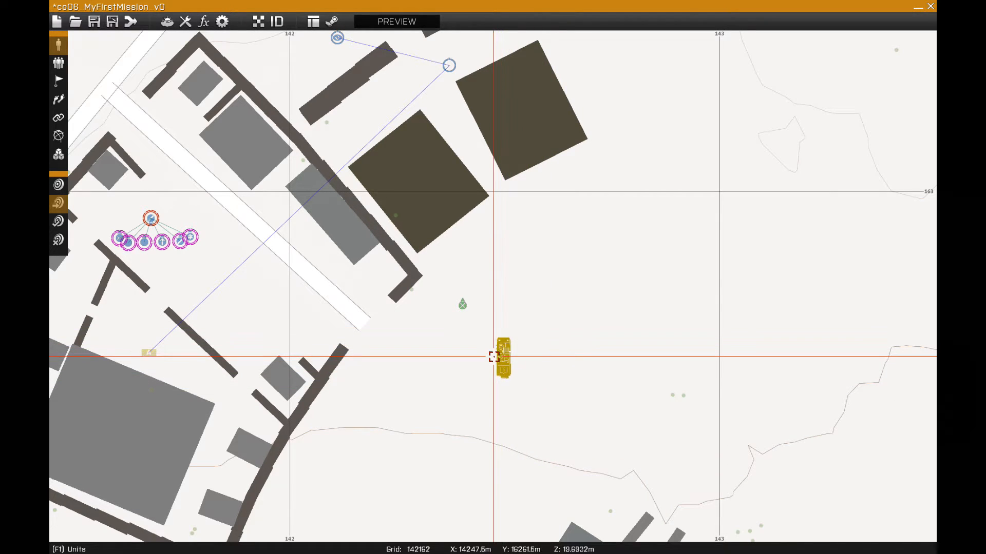
click(92, 24)
Step: Insert an elliptical trigger just south of the walled compound with both axes set to 2
right_drag(431, 360, 500, 244)
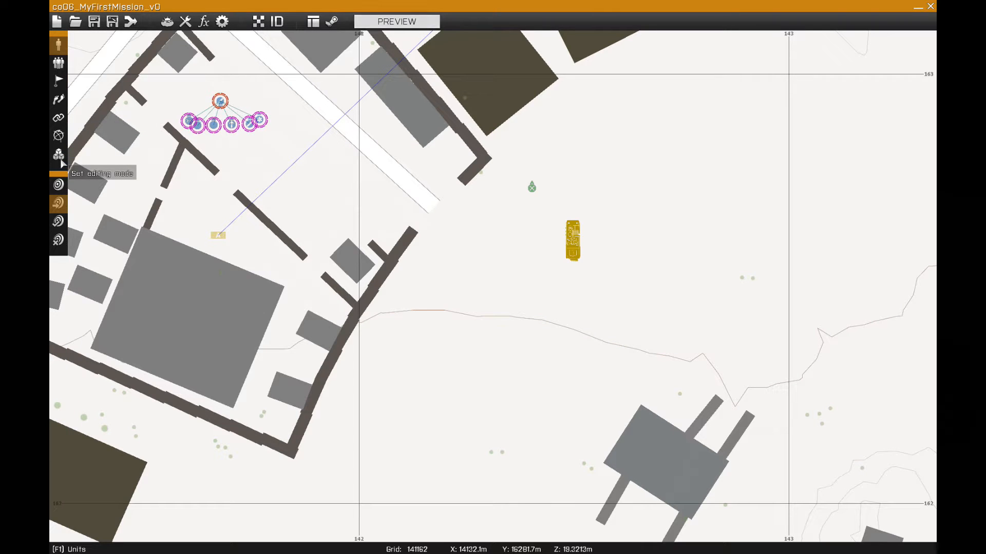
right_drag(425, 353, 453, 284)
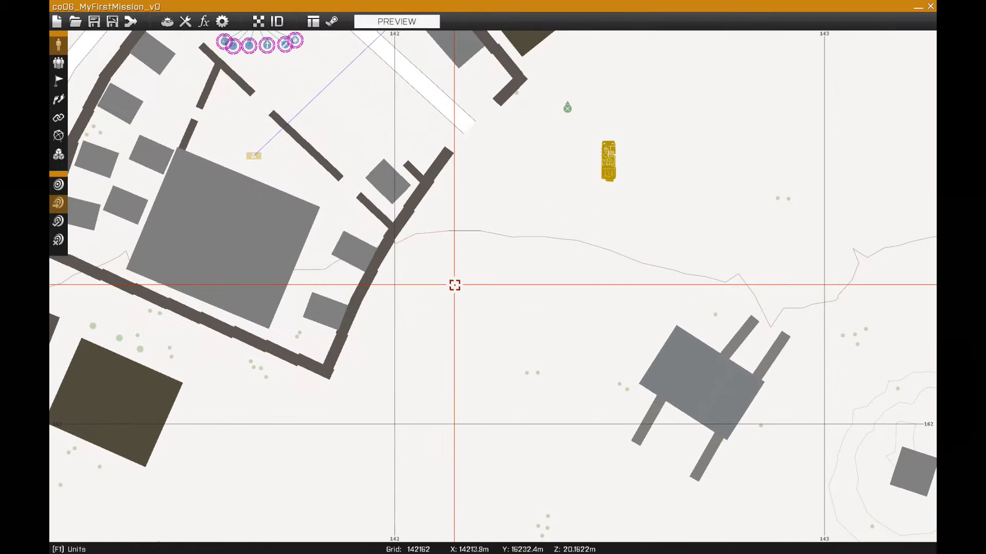
scroll(439, 325, down, 3)
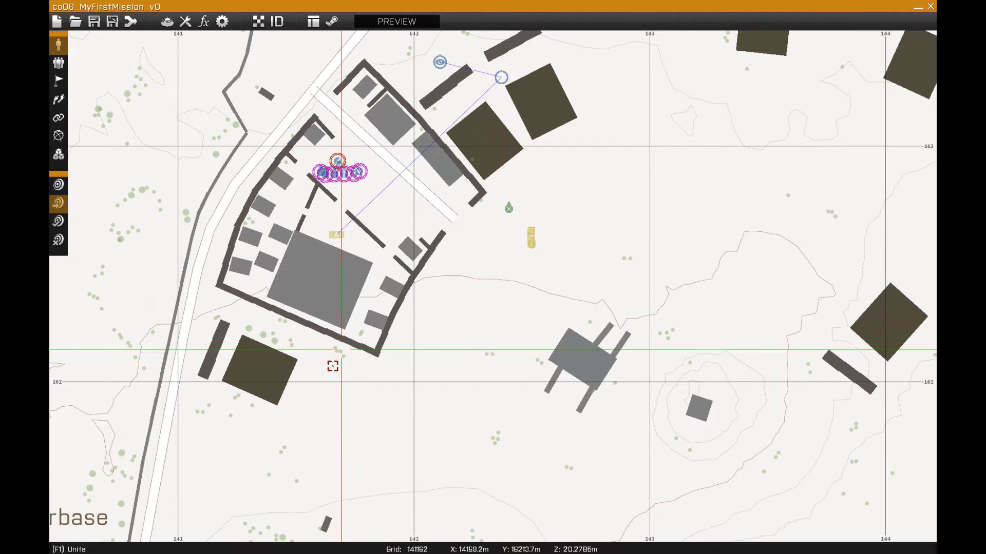
click(58, 86)
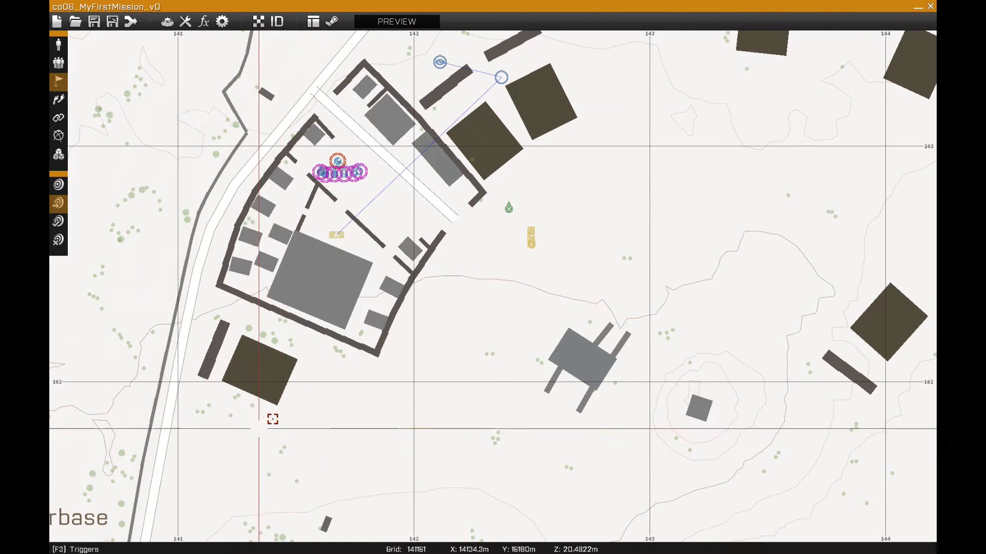
double_click(286, 418)
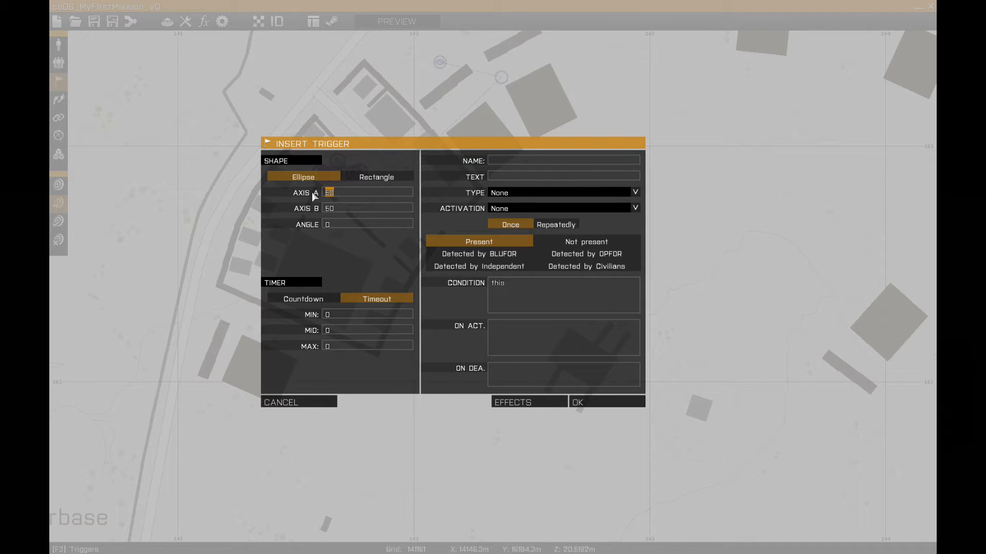
text(2)
Step: Make the trigger activate when OPFOR is not present
click(523, 208)
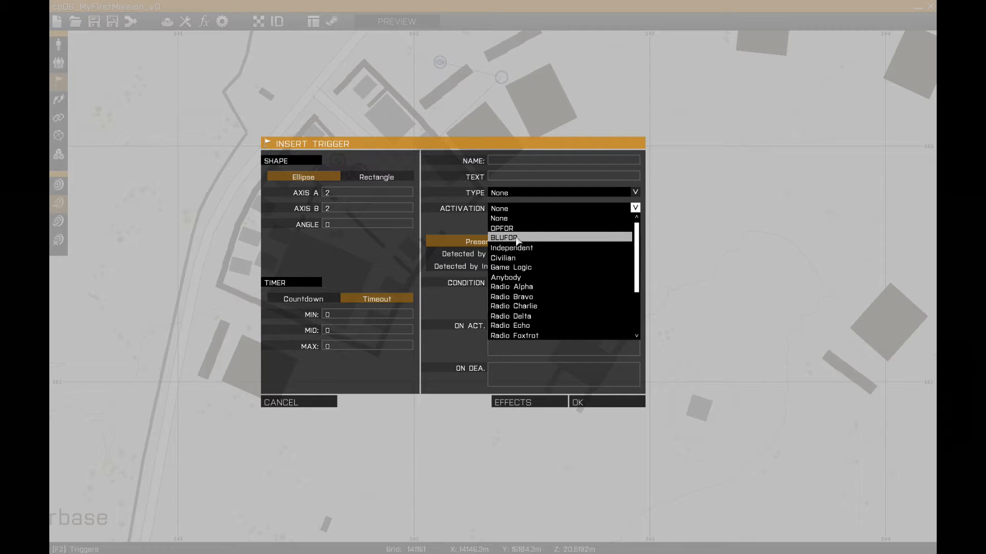
click(548, 229)
click(577, 242)
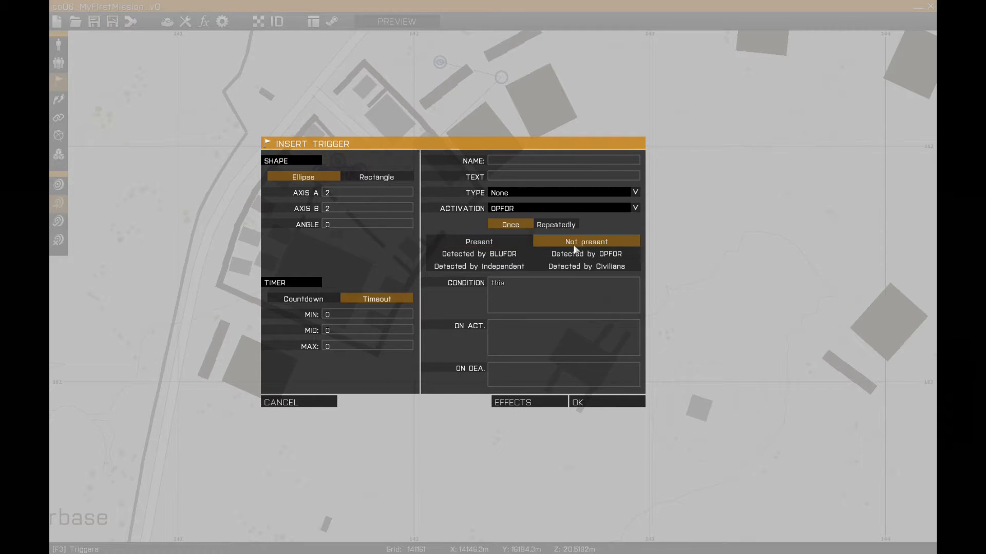
Step: Set the trigger's timeout to 5 for the minimum, middle and maximum values
click(338, 315)
text(5)
click(348, 330)
text(5)
Step: Set the trigger's condition to this && isServer and enter missionStatus = "inProgress"; as its activation code
text(isServer)
click(511, 332)
text(mis)
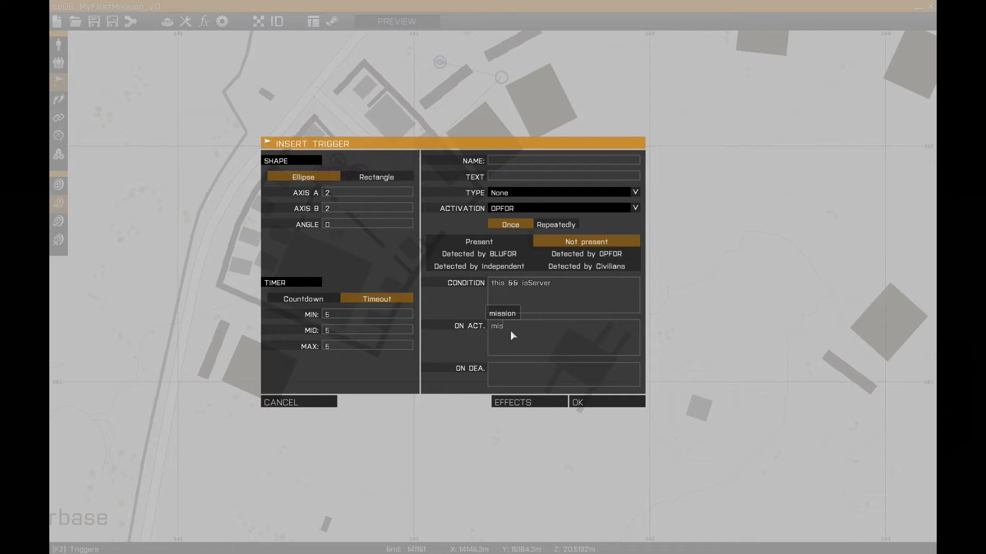
text(sionStatus = "inProgress";)
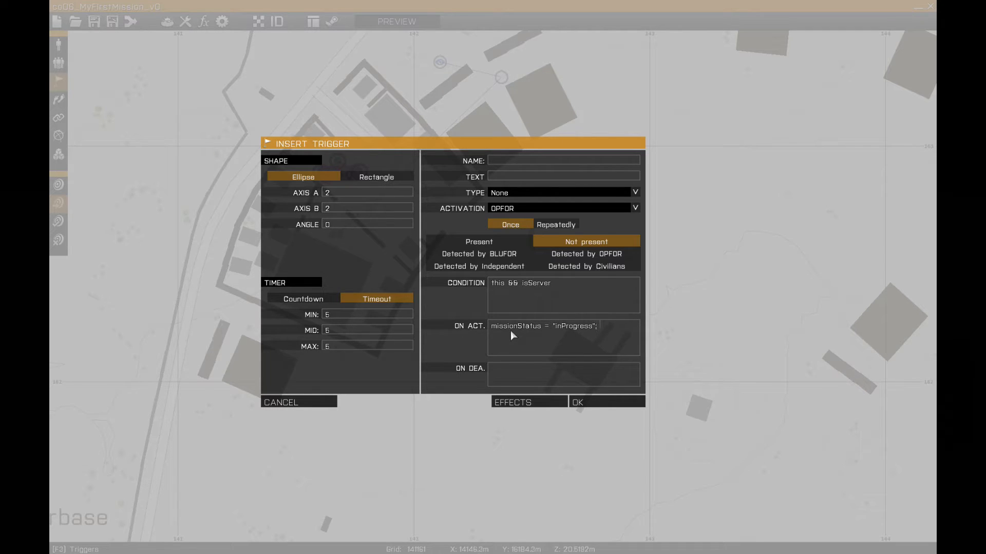
Step: Append publicVariable "missionStatus"; to the activation code, place the trigger, and recheck its settings
text( pub)
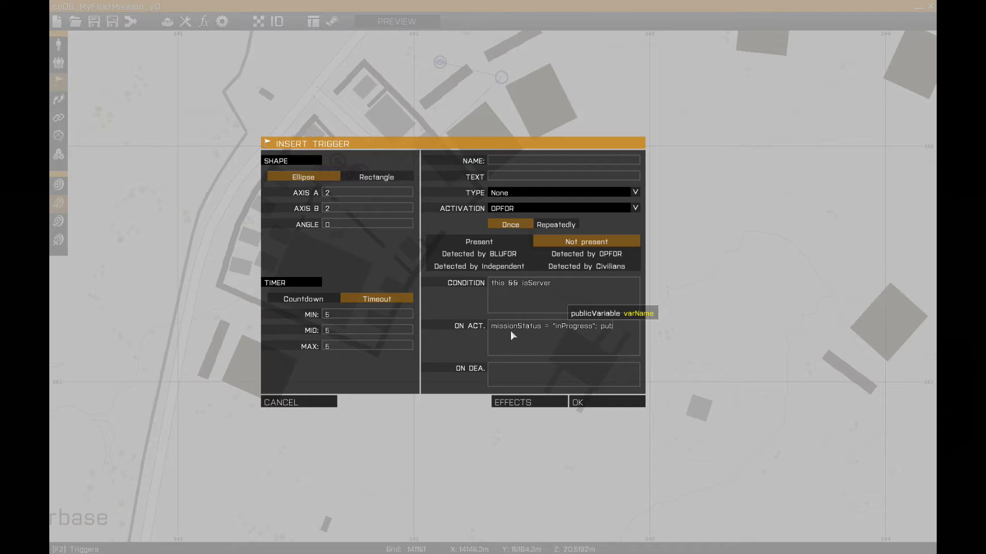
text(ic)
key(BackSpace)
text(lic)
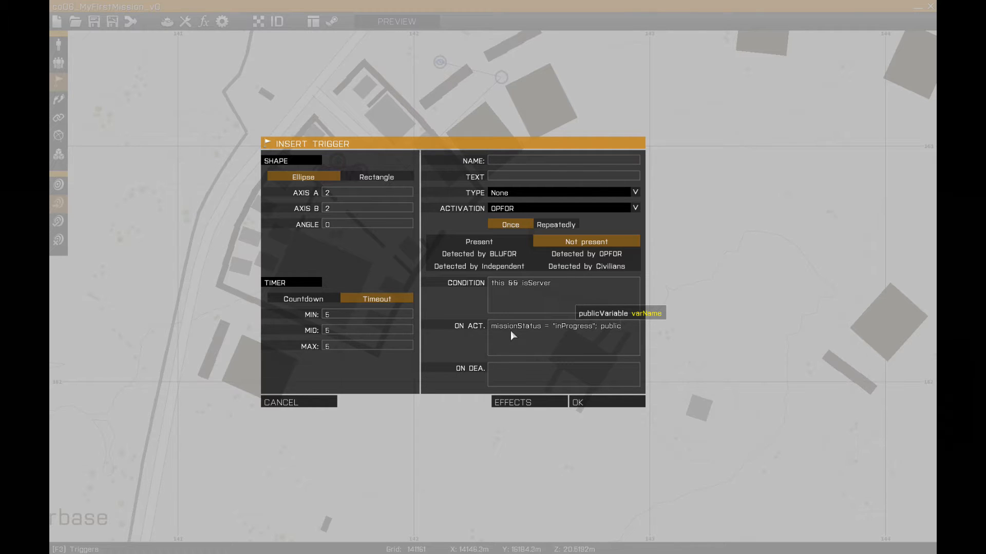
text(Var)
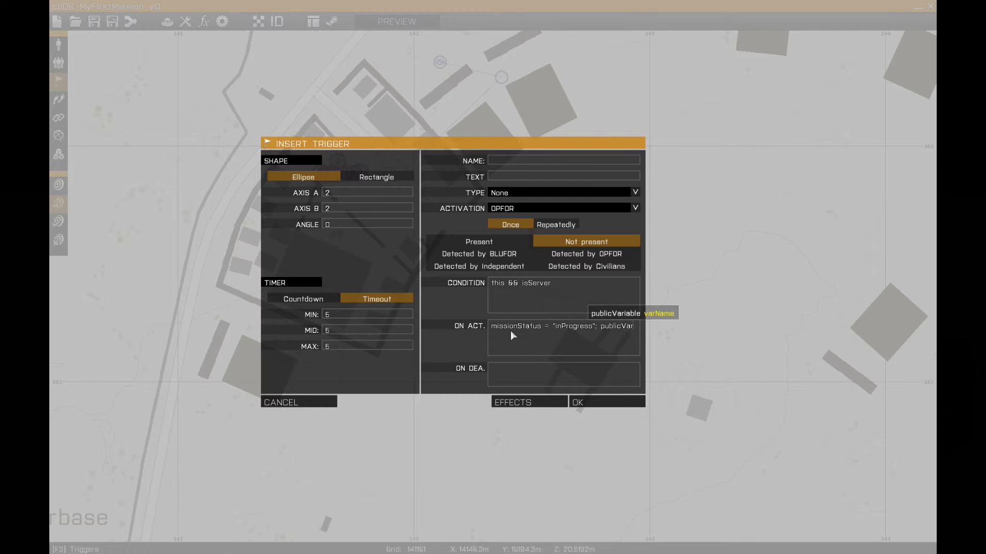
text(iable )
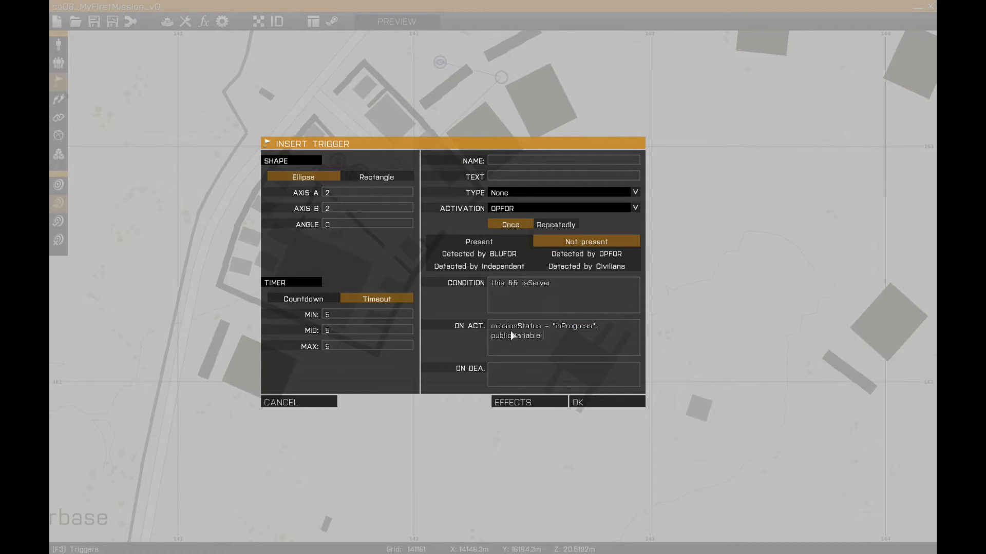
text("missionStau)
key(BackSpace)
text(tus";)
click(578, 402)
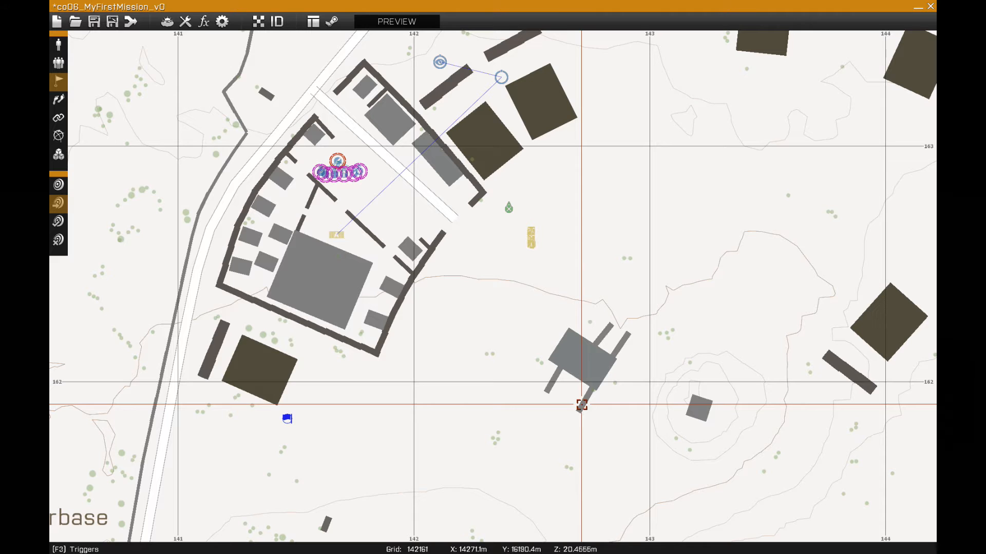
double_click(288, 419)
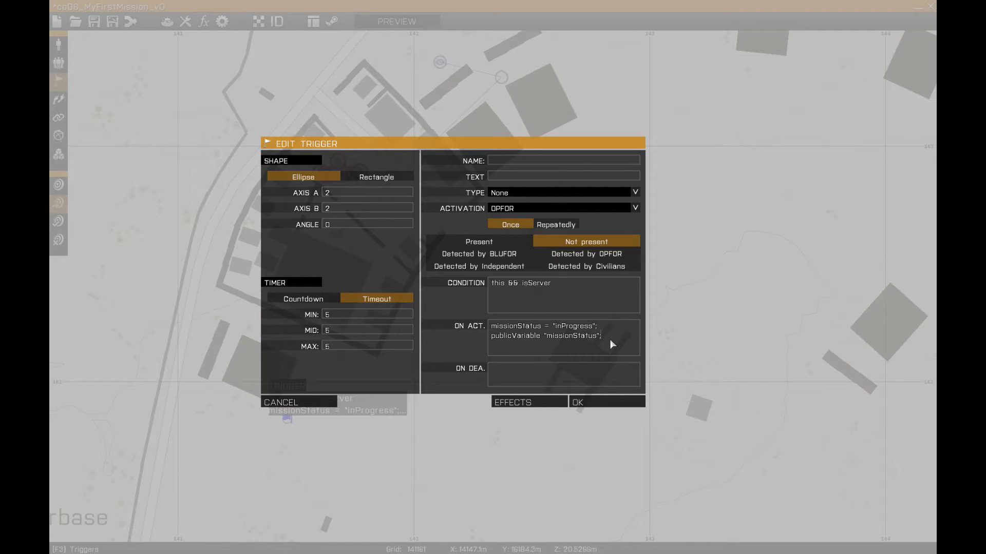
click(595, 402)
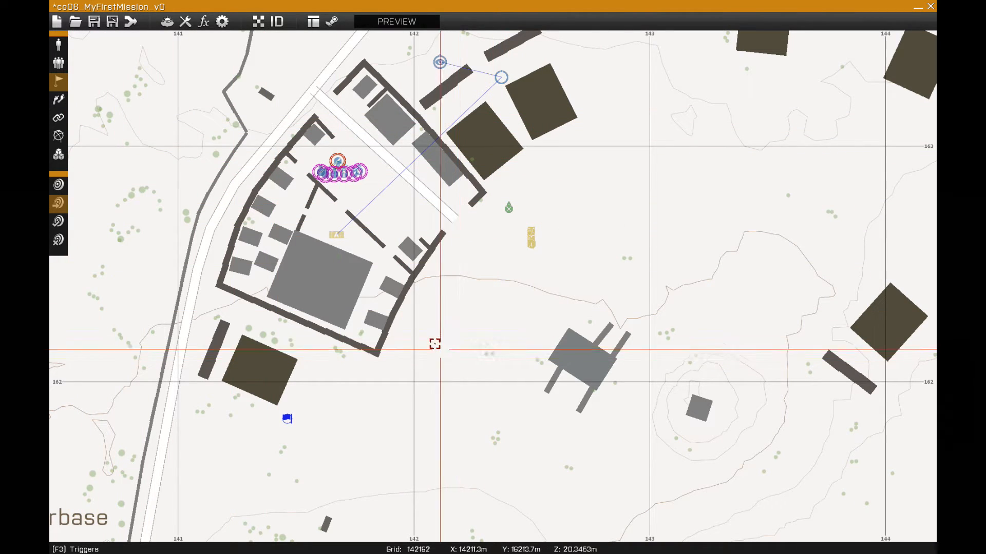
Step: Insert a trigger southeast of the walled compound with both axes 500 and activation code hint "The HVT Officer has been eliminated. Good work!";
double_click(443, 332)
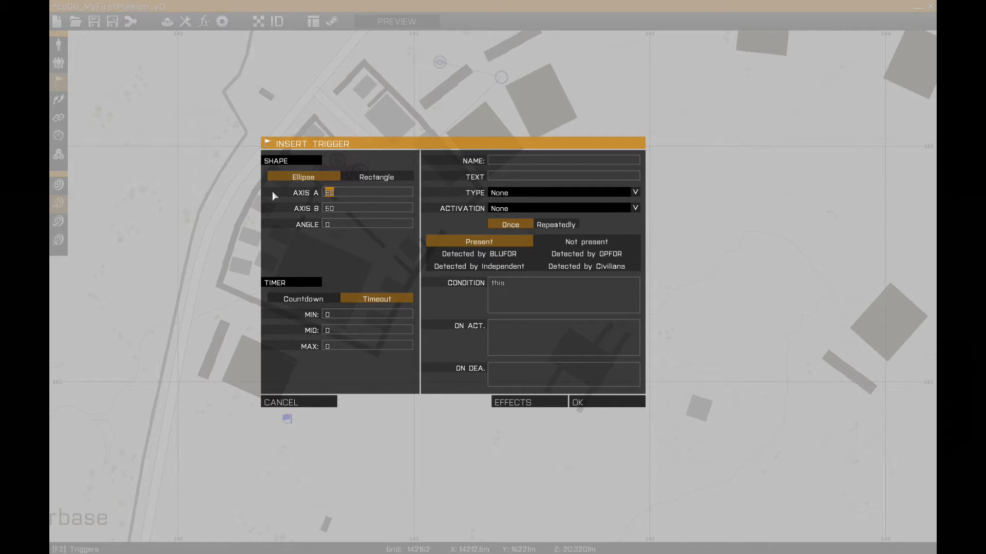
text(500)
text(hi)
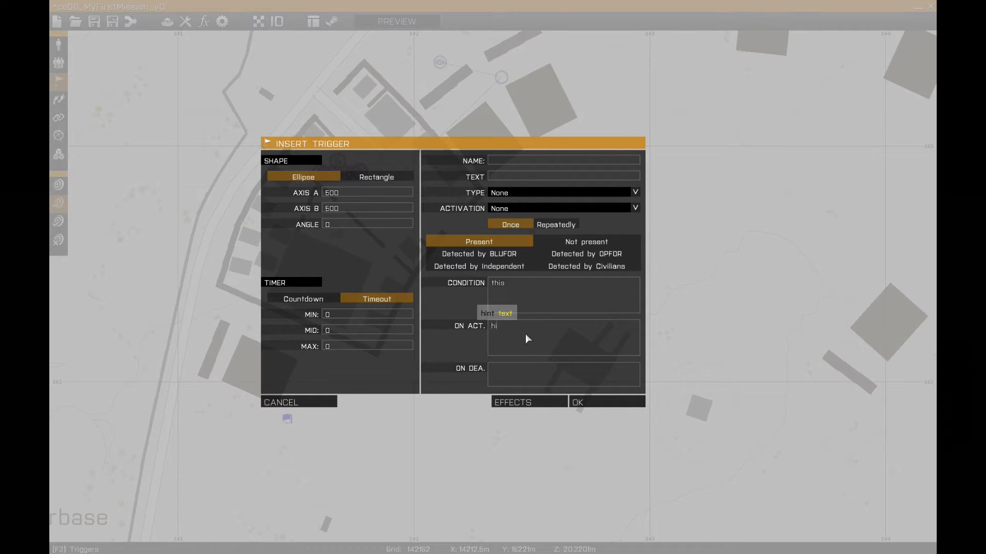
text(nt ")
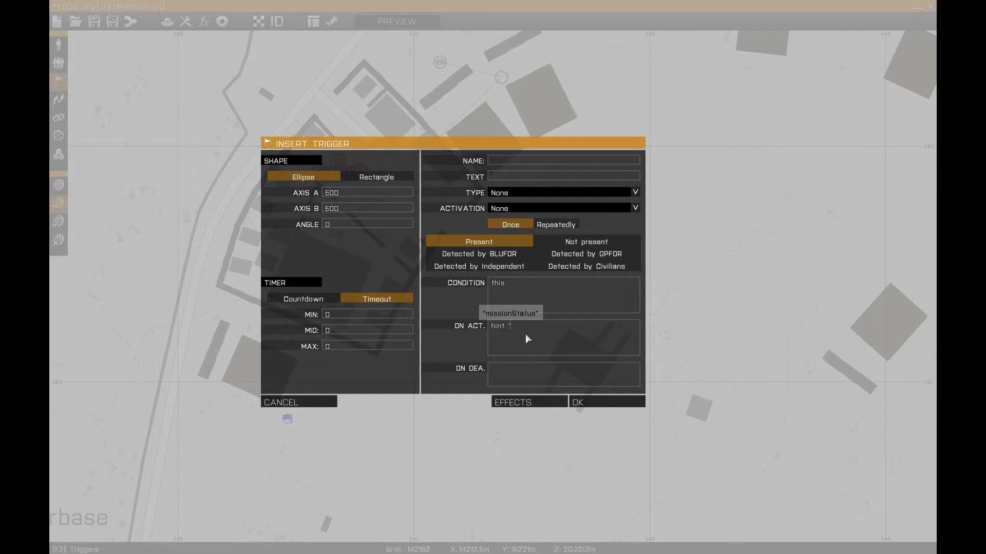
text(The)
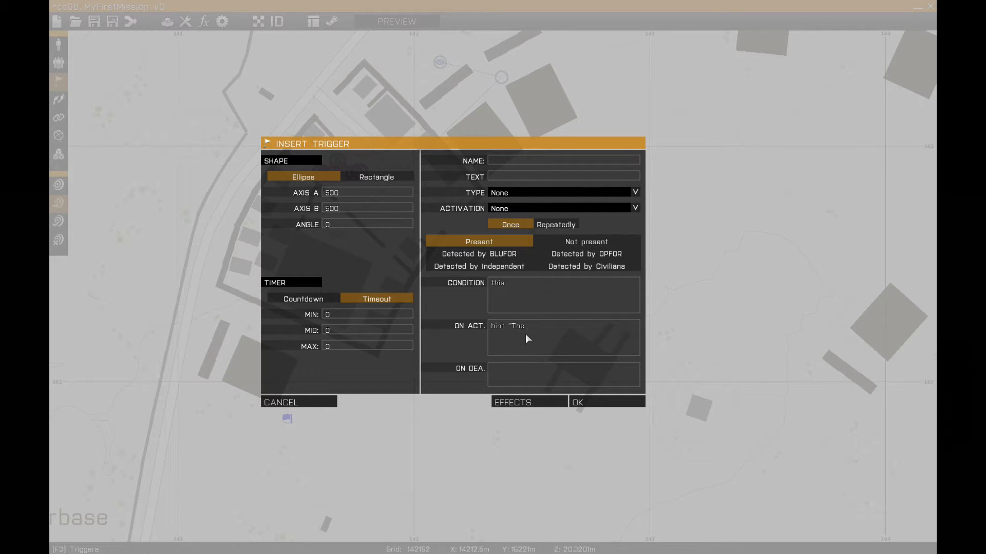
text( HVT O)
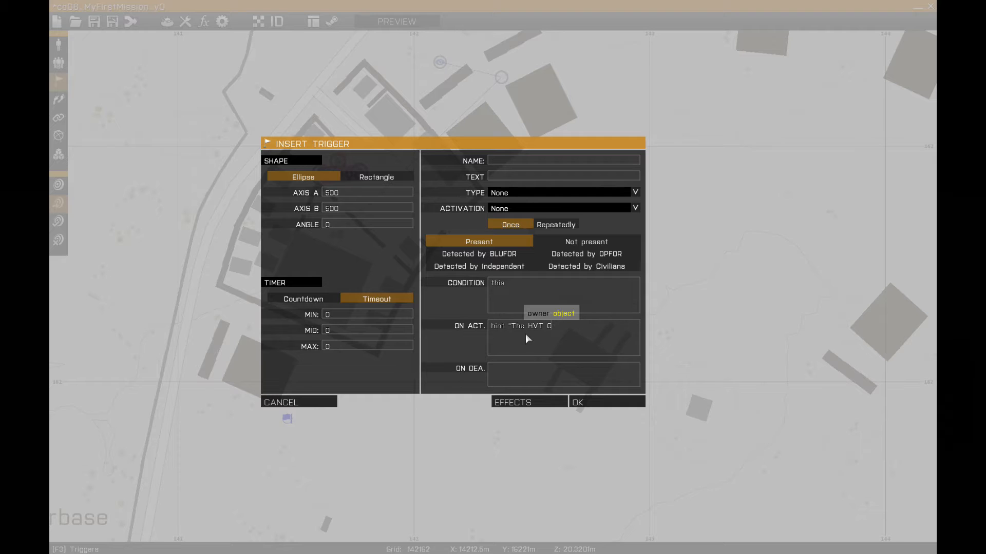
text(fficer has been )
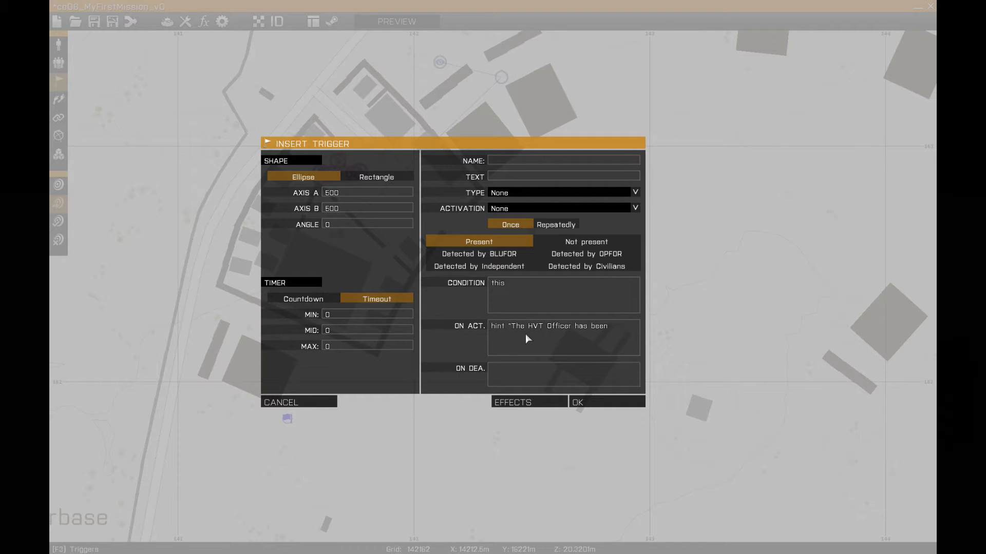
text(eliminated. Good work!";)
click(577, 402)
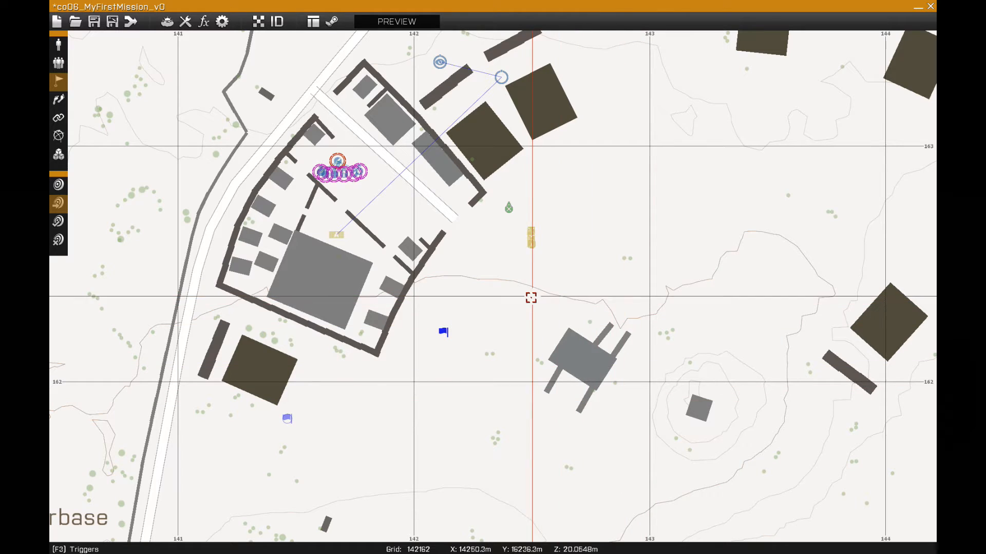
Step: Group the HVT hint trigger with the officer northeast of it
click(472, 316)
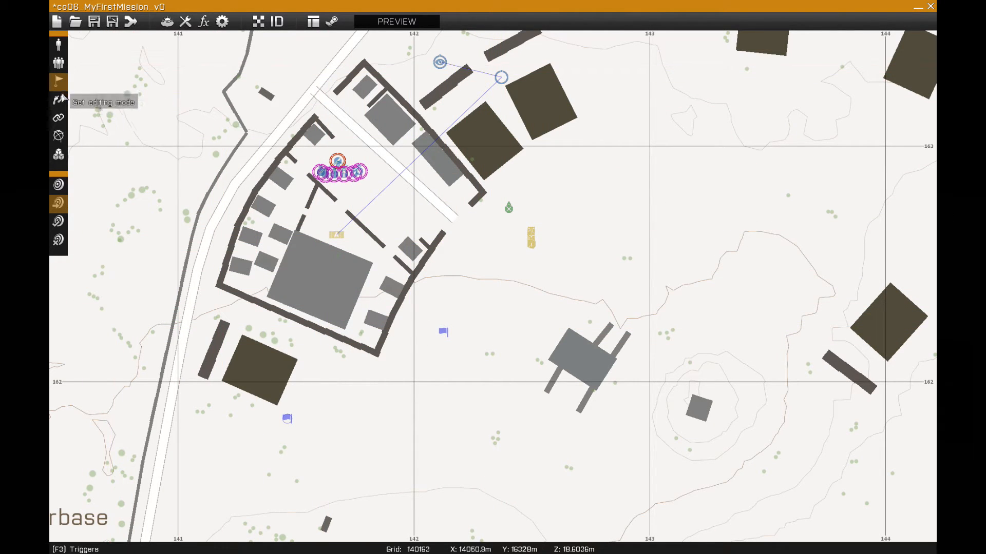
click(59, 64)
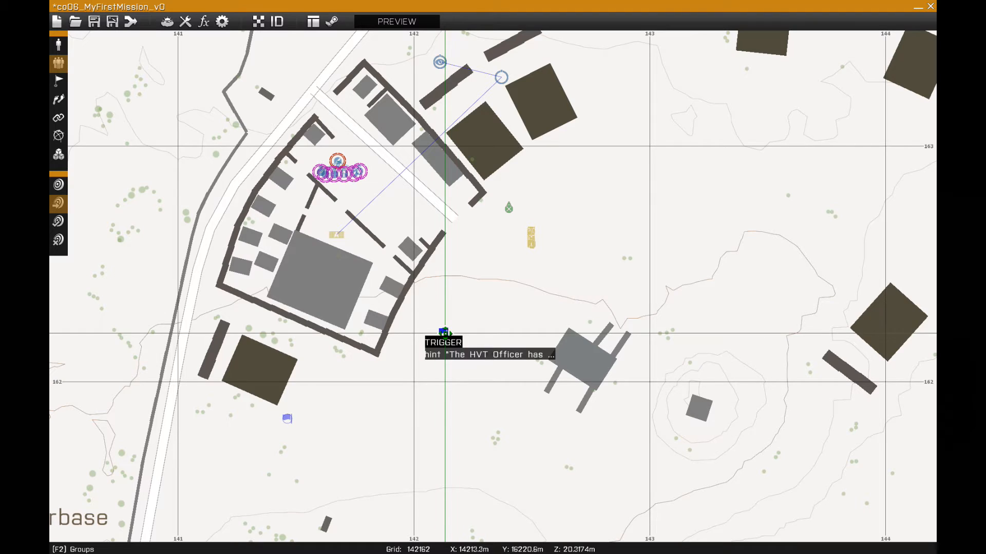
mouse_move(444, 333)
mouse_down()
mouse_move(473, 260)
mouse_move(508, 210)
mouse_up()
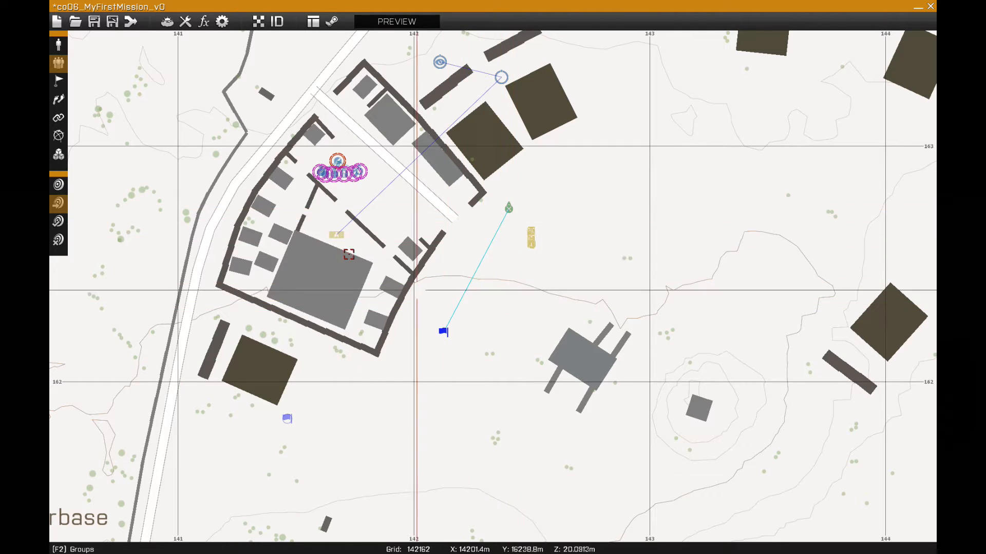
Step: Make the HVT hint trigger activate when its grouped vehicle is not present
click(58, 81)
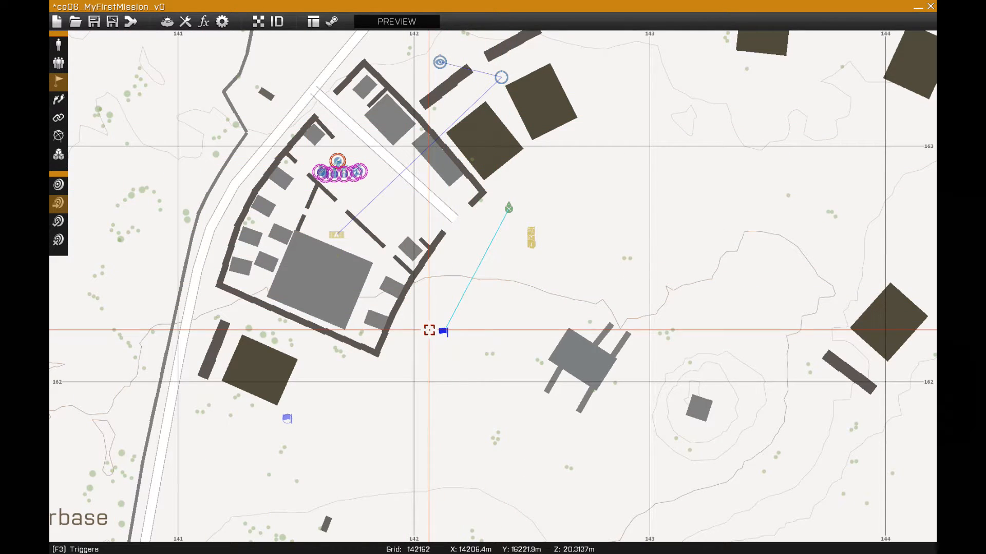
double_click(443, 331)
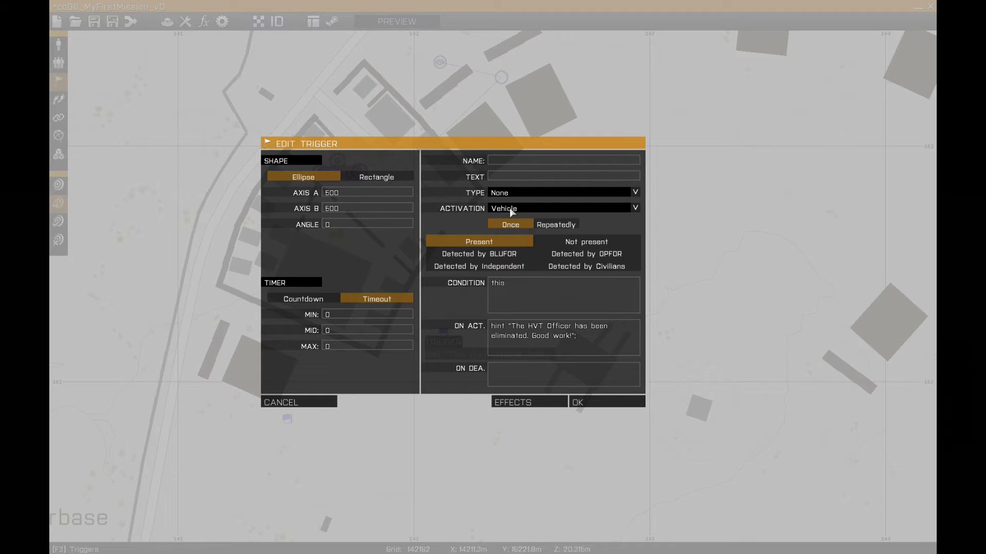
click(574, 246)
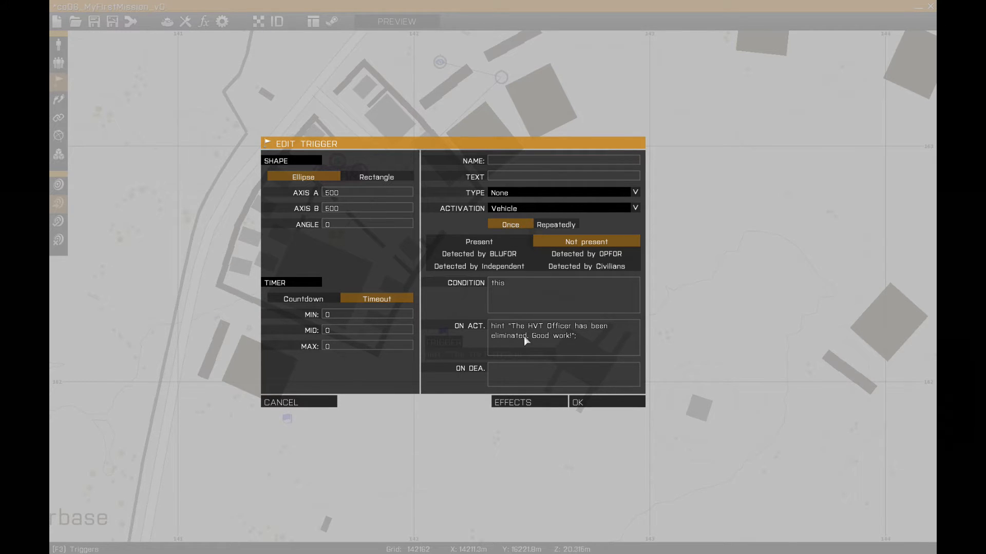
click(580, 403)
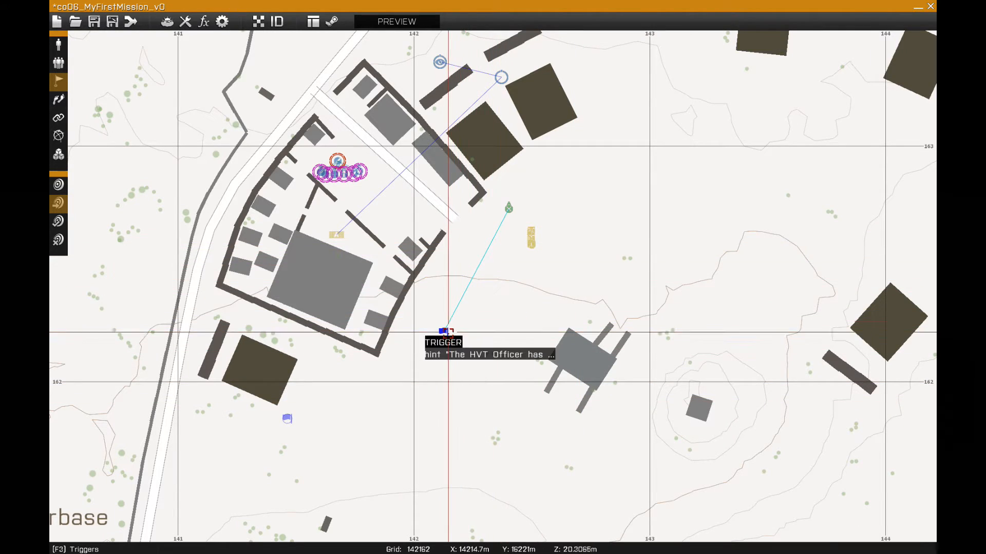
Step: Move the HVT hint trigger northeast, to the east of the officer and the Gorgon, and review its settings
scroll(444, 332, down, 3)
scroll(444, 333, down, 4)
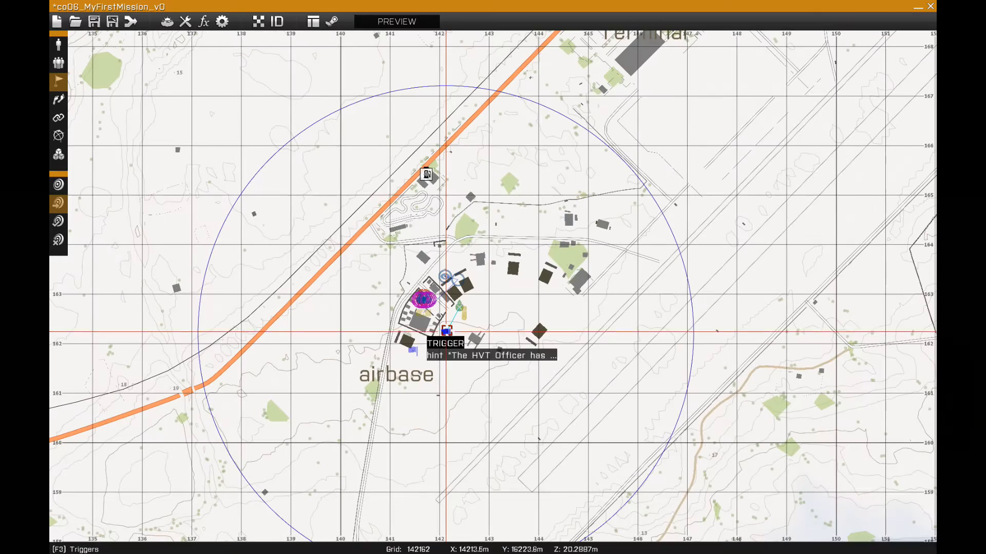
drag(455, 333, 474, 308)
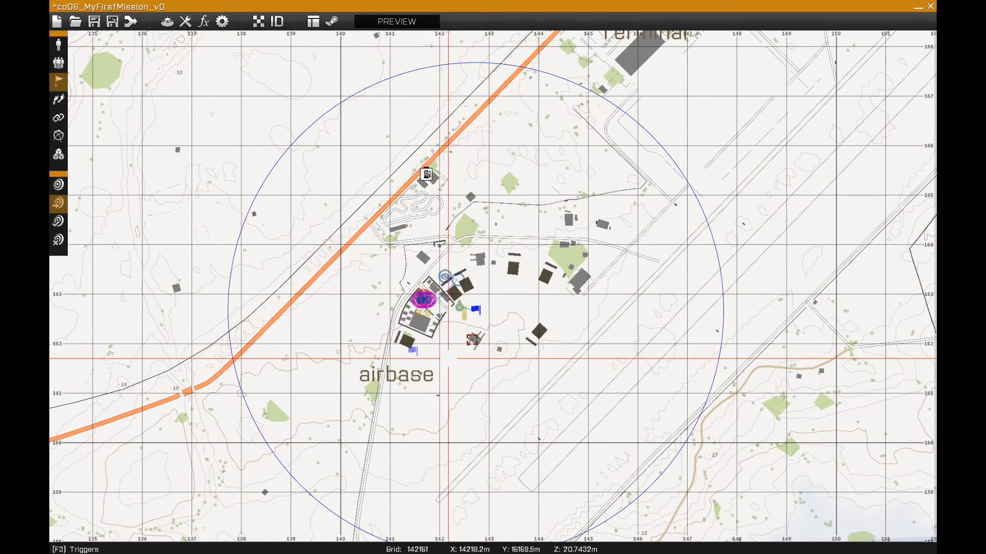
scroll(479, 314, up, 3)
double_click(469, 305)
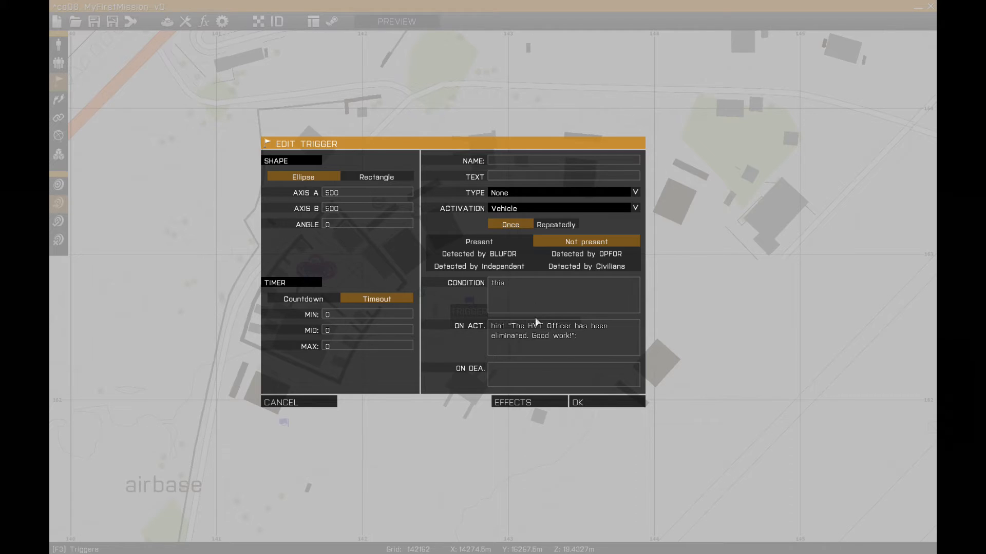
click(310, 403)
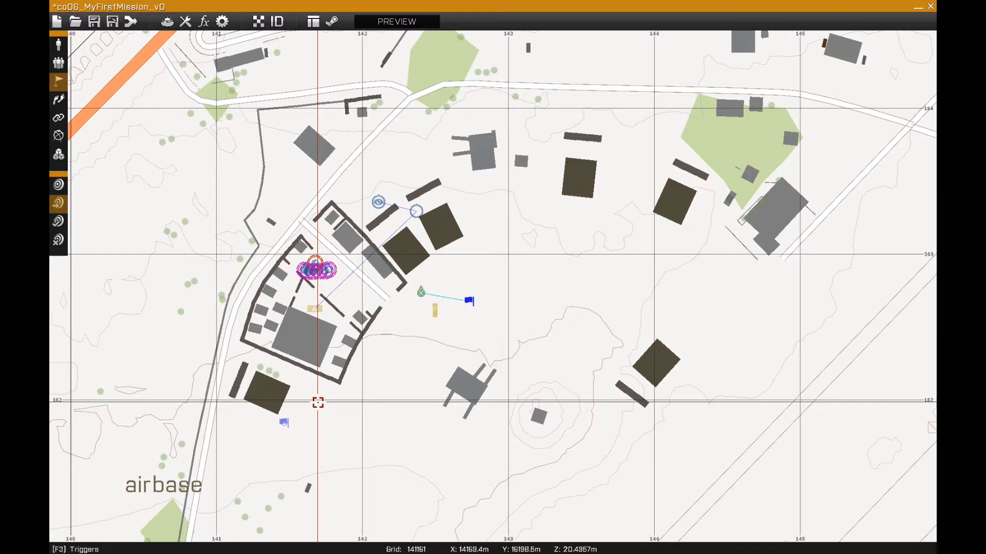
Step: Move the HVT hint trigger west to just south of the officer, beside the Gorgon
drag(468, 301, 421, 313)
scroll(421, 313, up, 3)
scroll(421, 313, down, 5)
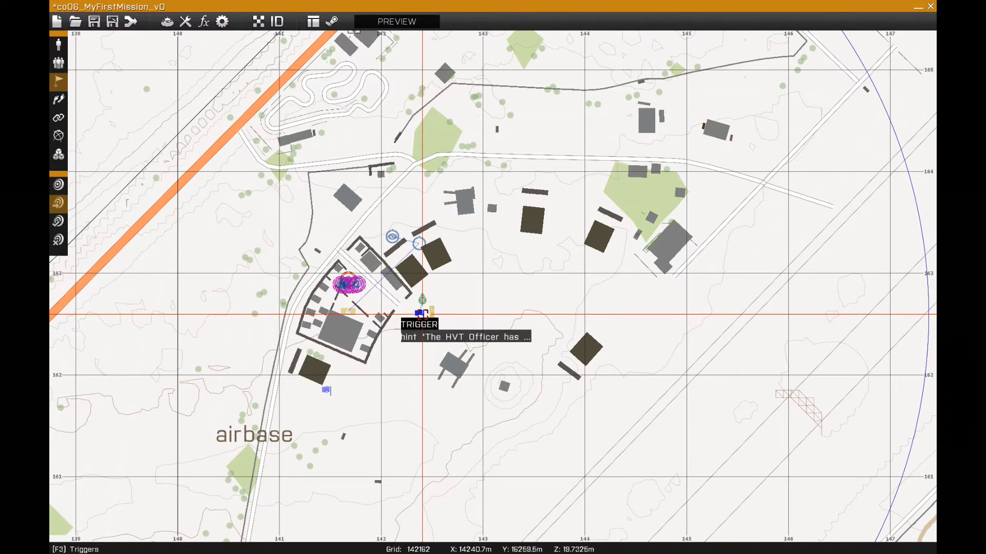
Step: Try the condition !alive hvtOfficer in the HVT hint trigger, and restore the condition this
double_click(422, 314)
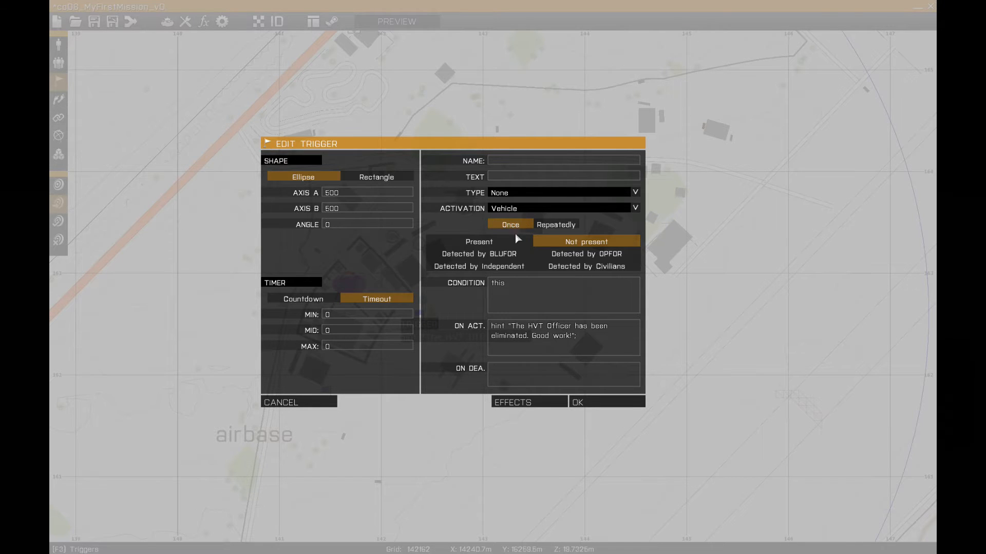
double_click(495, 284)
text(!alive hvtOfficer)
drag(551, 288, 400, 281)
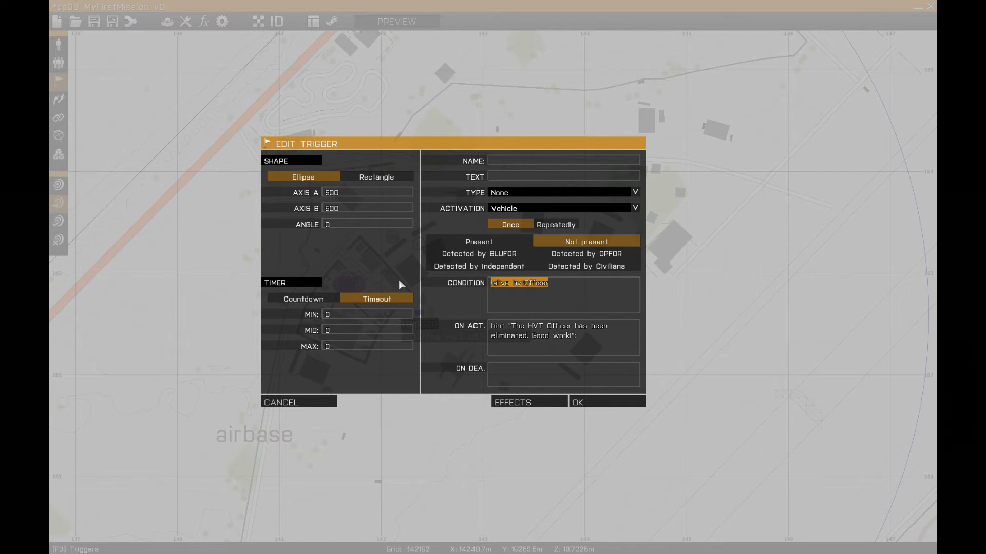
text(this)
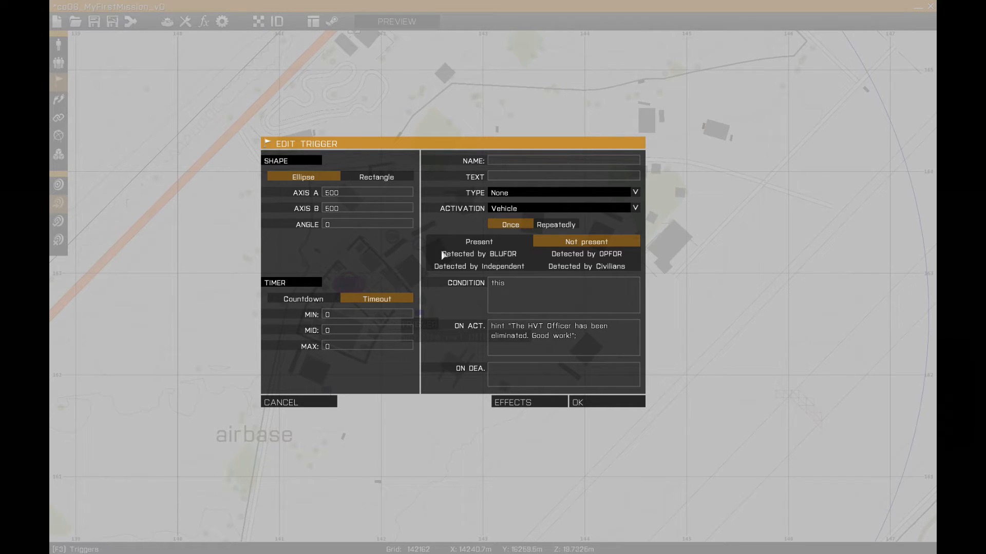
click(579, 404)
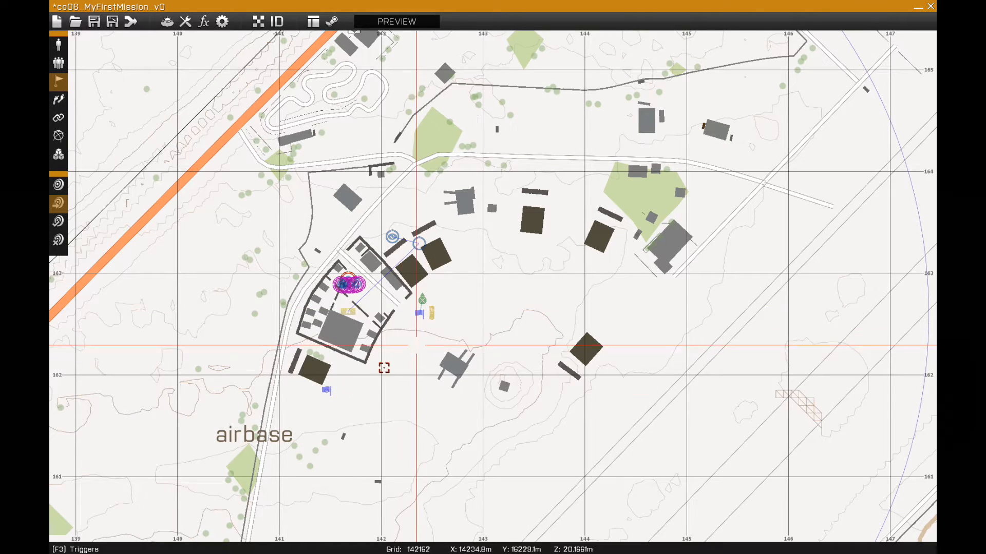
Step: Check the inProgress trigger's settings, and start a new trigger southeast of the walled compound with both axes at 0
double_click(327, 390)
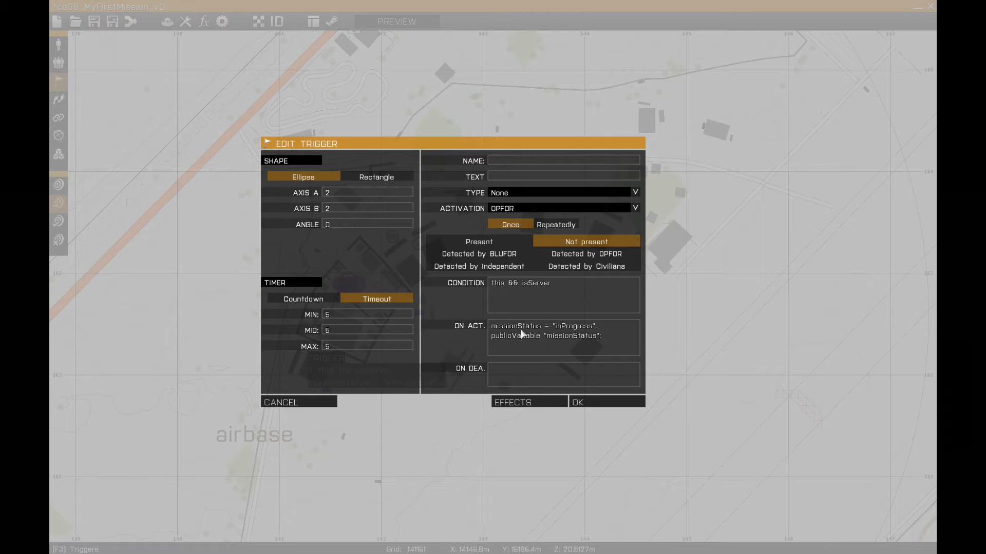
click(330, 399)
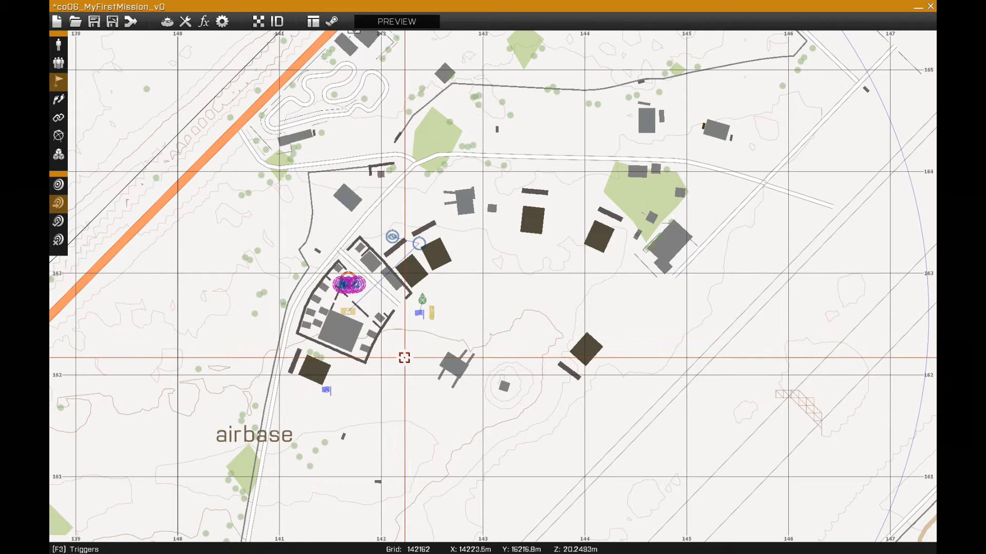
double_click(400, 366)
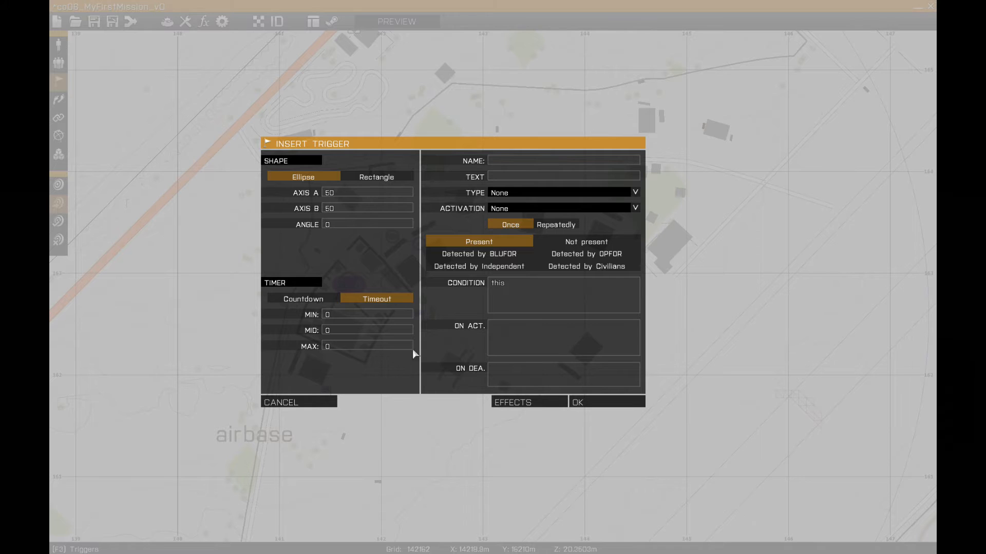
double_click(338, 192)
key(Delete)
Step: Set the new trigger's condition to isServer && (!alive hvtOfficer) && (!alive hvtGorgon)
key(BackSpace)
key(BackSpace)
key(BackSpace)
text(is)
key(BackSpace)
key(BackSpace)
key(BackSpace)
text(isServer && (!alive hvtOfficer) && (!alive )
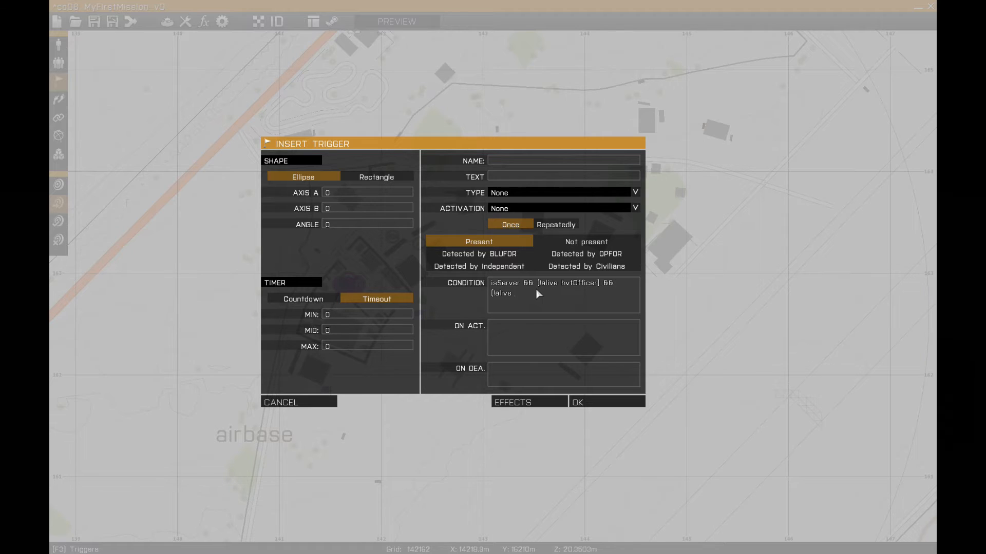
text(hvtGordon)
Step: Set its activation code to missionStatus = "completed"; publicVariable "missionStatus"; and place the trigger just east of the inProgress trigger
text(misiont)
key(BackSpace)
key(BackSpace)
key(BackSpace)
text(sionSta)
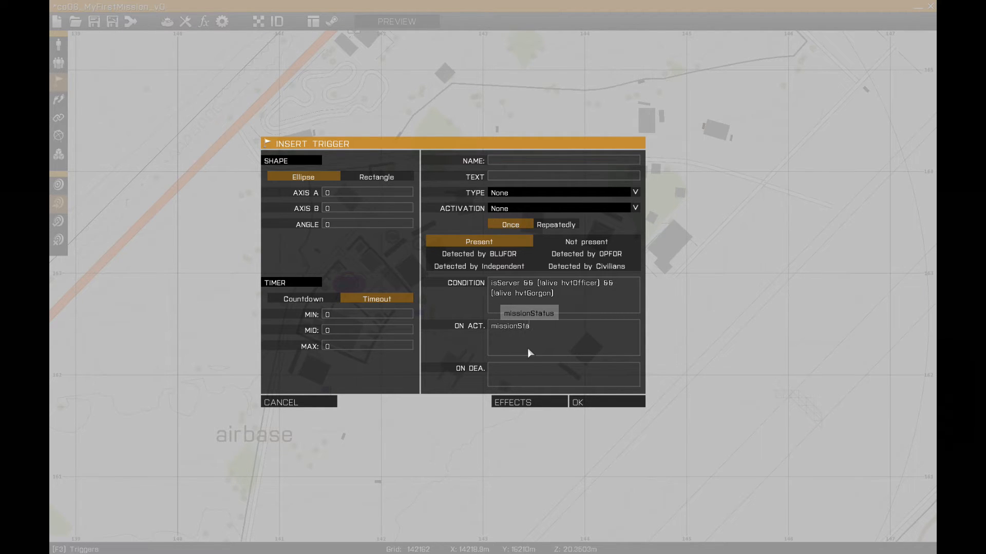
text(tus)
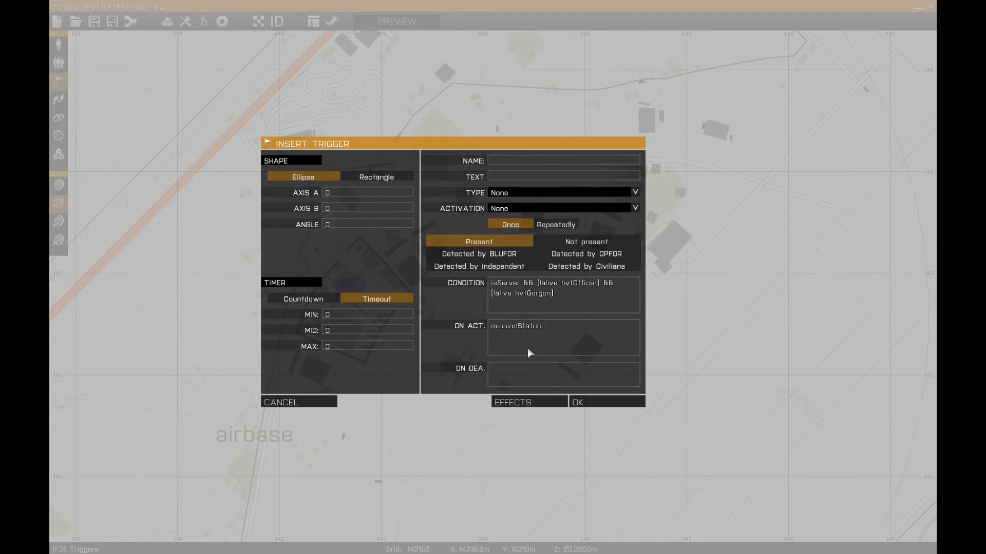
text( = "completed"; pu)
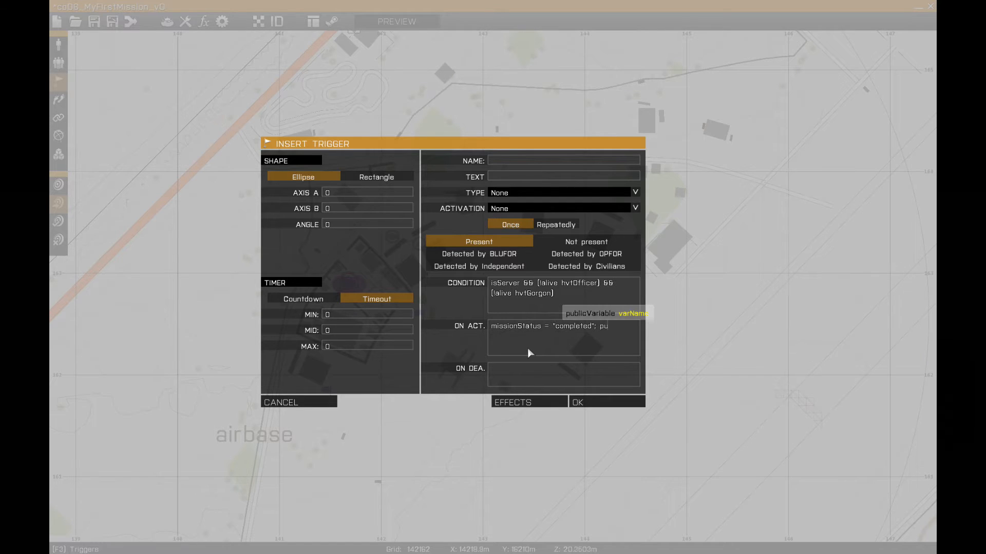
text(blicVariabl)
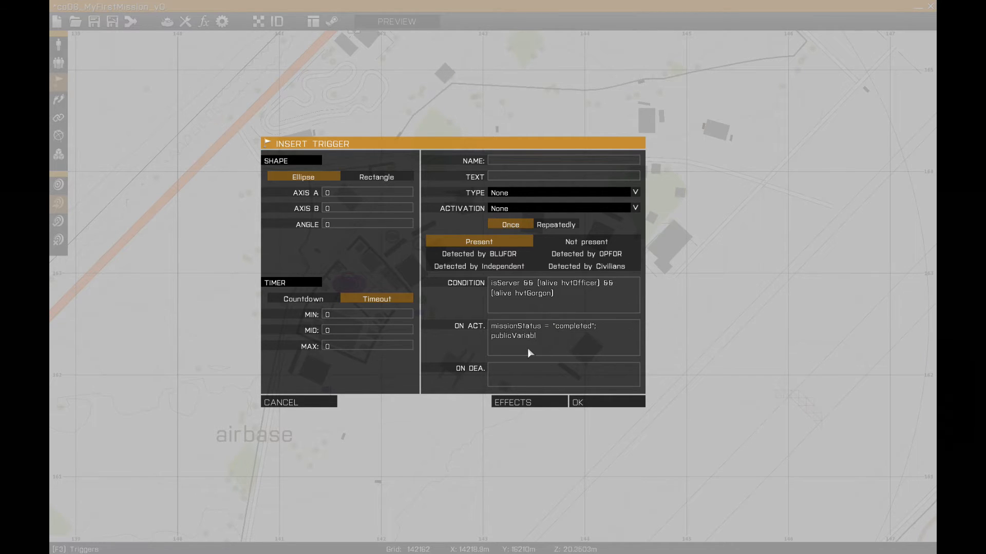
text(e "missionStatus";)
click(586, 406)
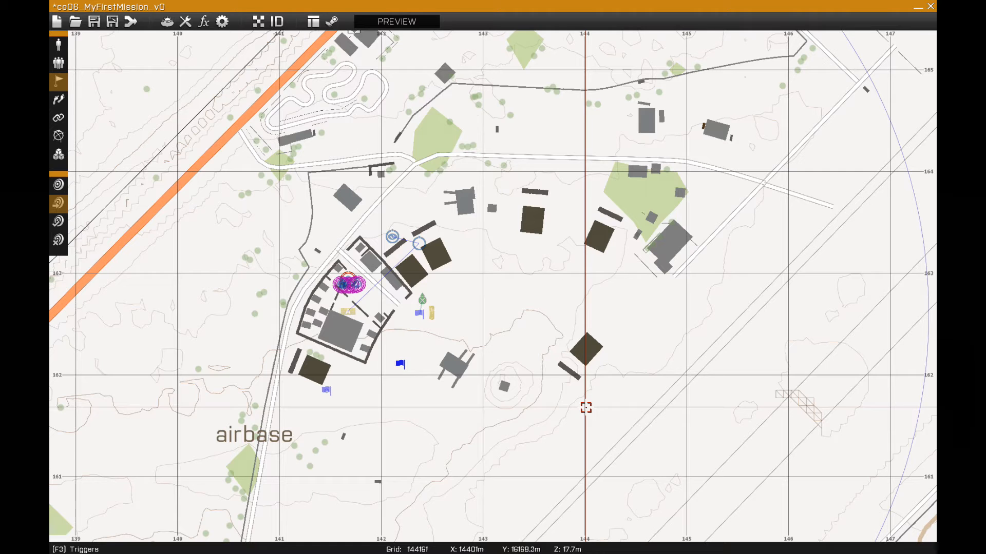
drag(403, 363, 348, 389)
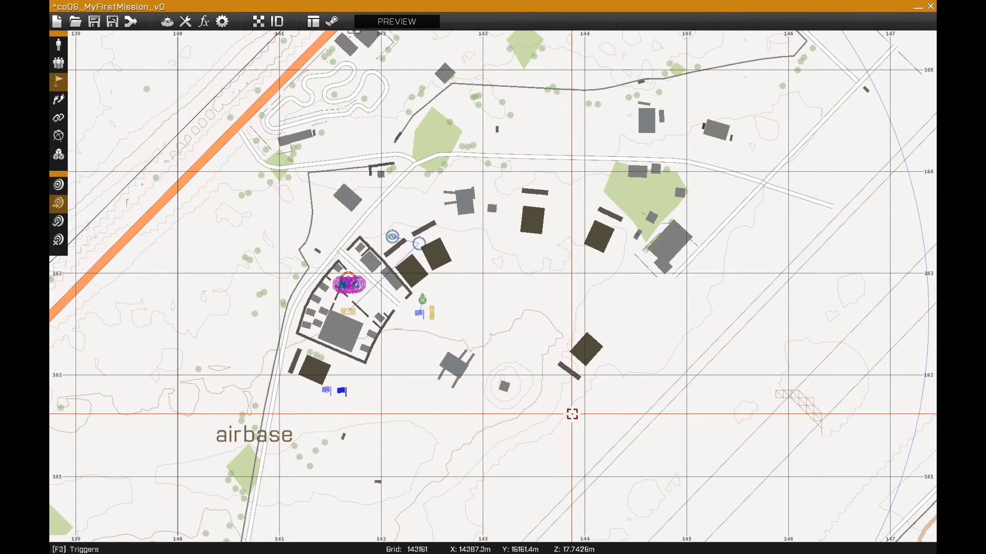
Step: Start another trigger south of the southeastern dark building, with both axes at 0 and the condition missionStatus == "completed"
double_click(601, 384)
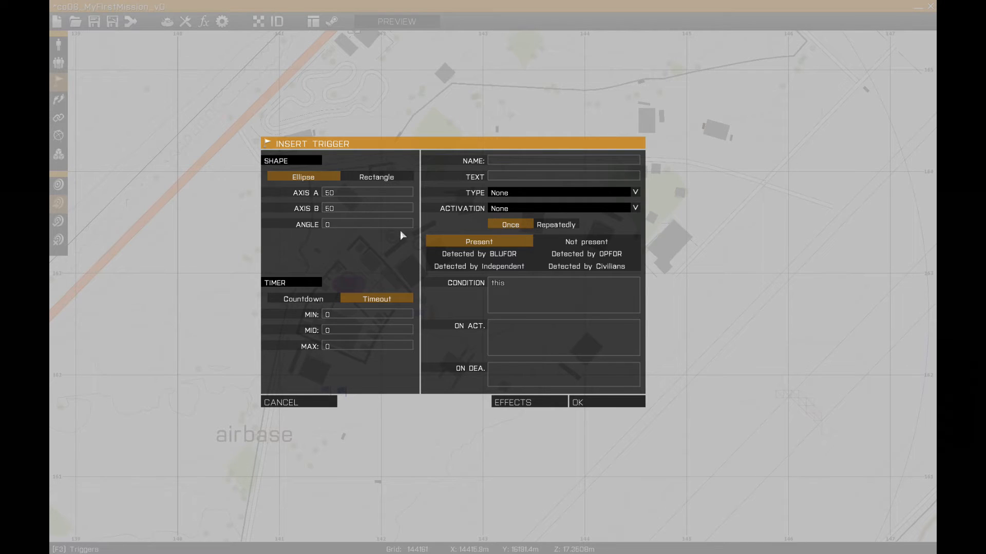
drag(337, 191, 305, 224)
text(00)
double_click(499, 285)
text(missionCom)
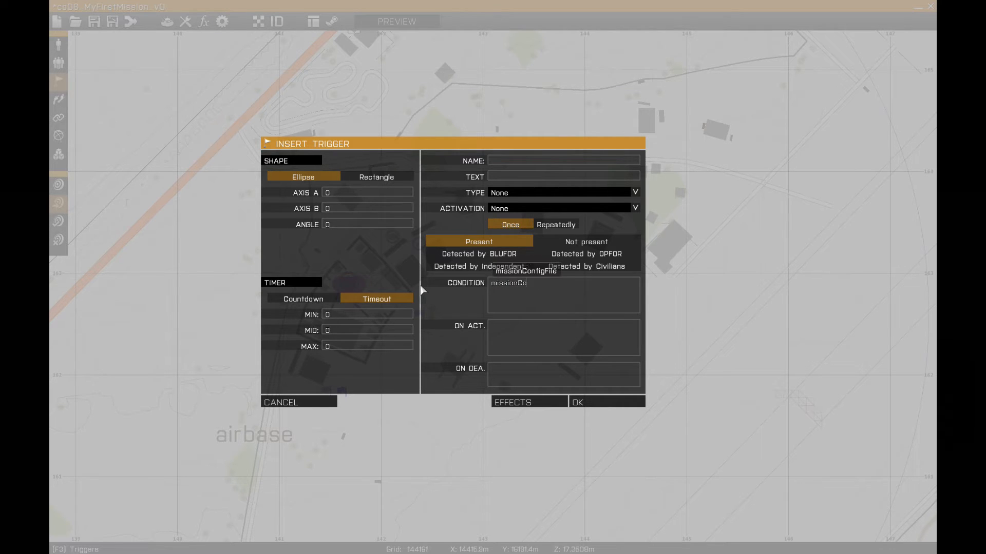
key(BackSpace)
key(BackSpace)
key(BackSpace)
text(Sta)
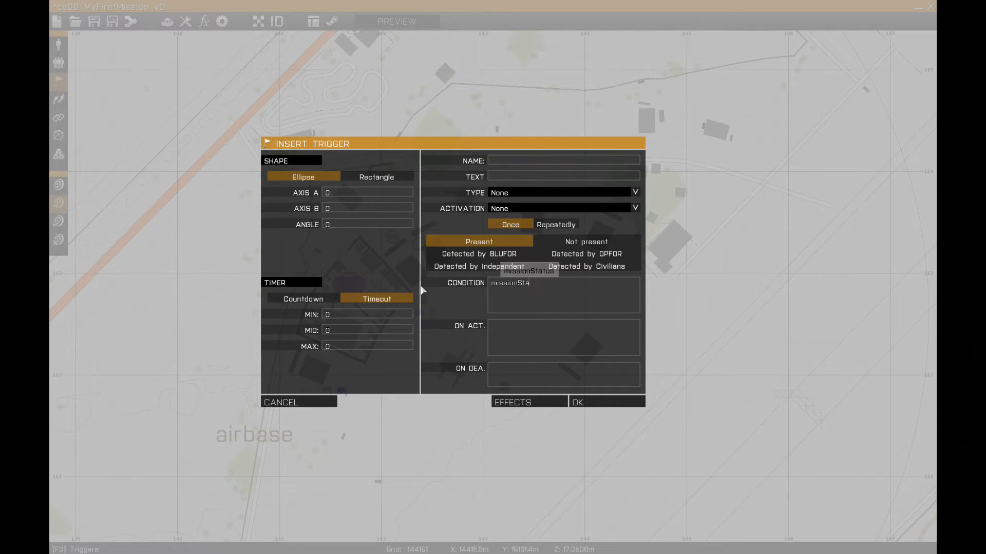
text(tus ==)
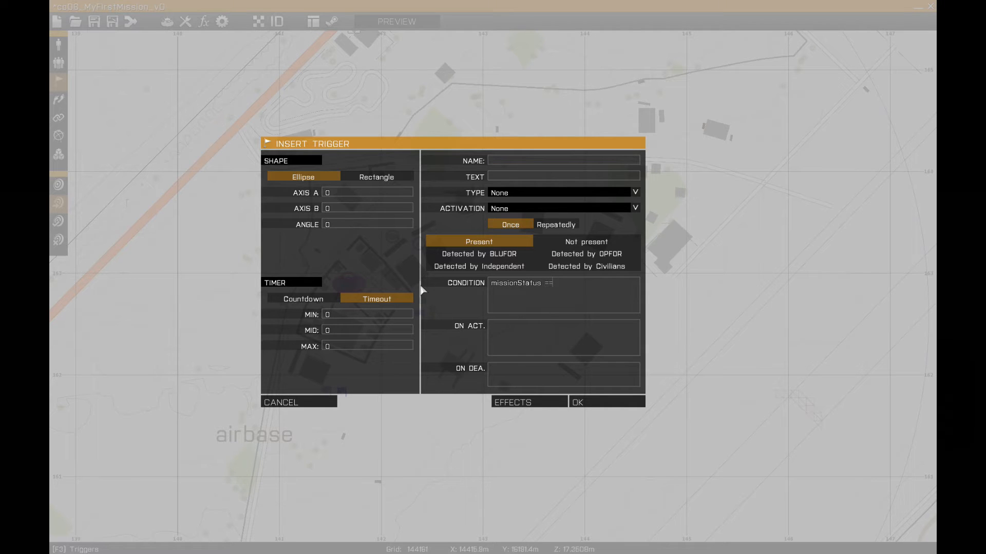
text( "c)
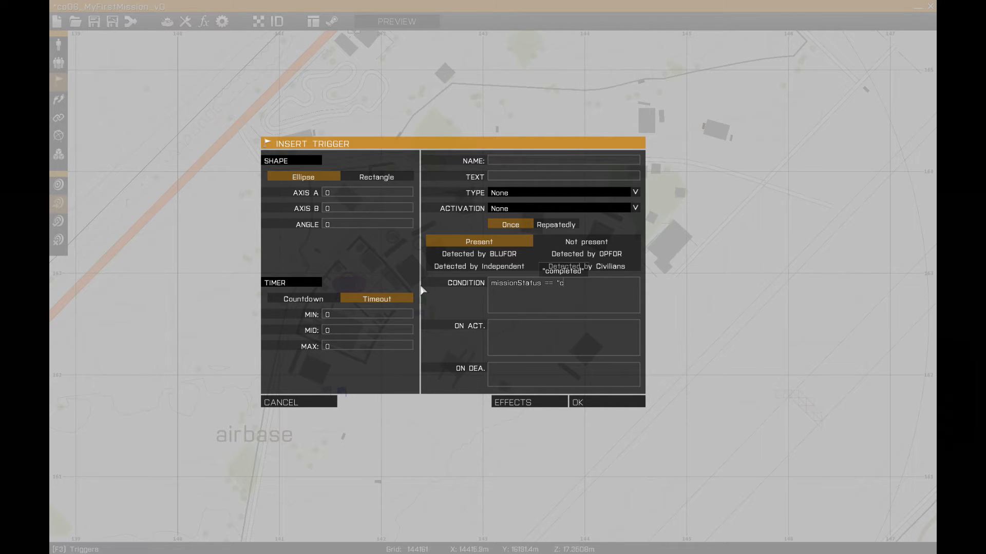
text(ompleted)
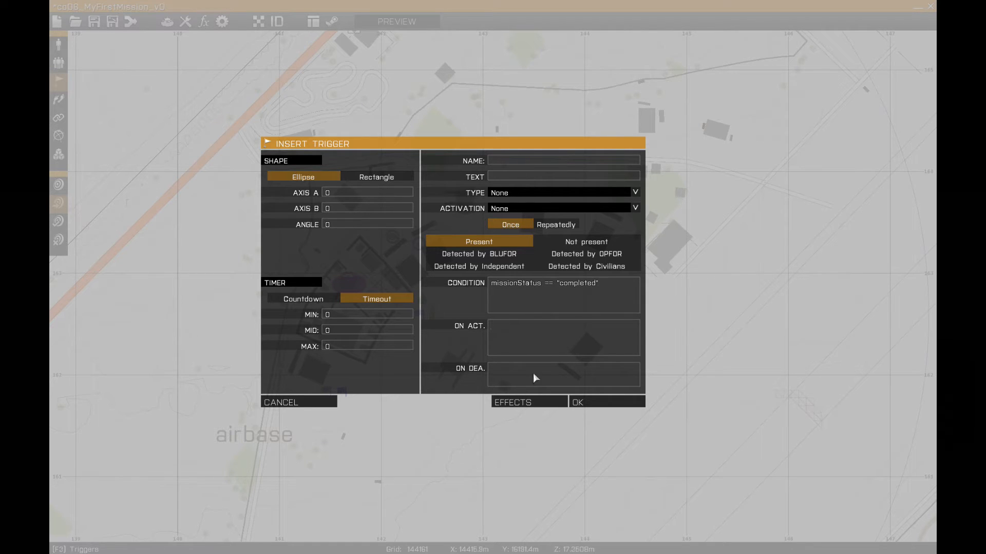
Step: Choose Car and Heli as the music track in the new trigger's effects
click(531, 405)
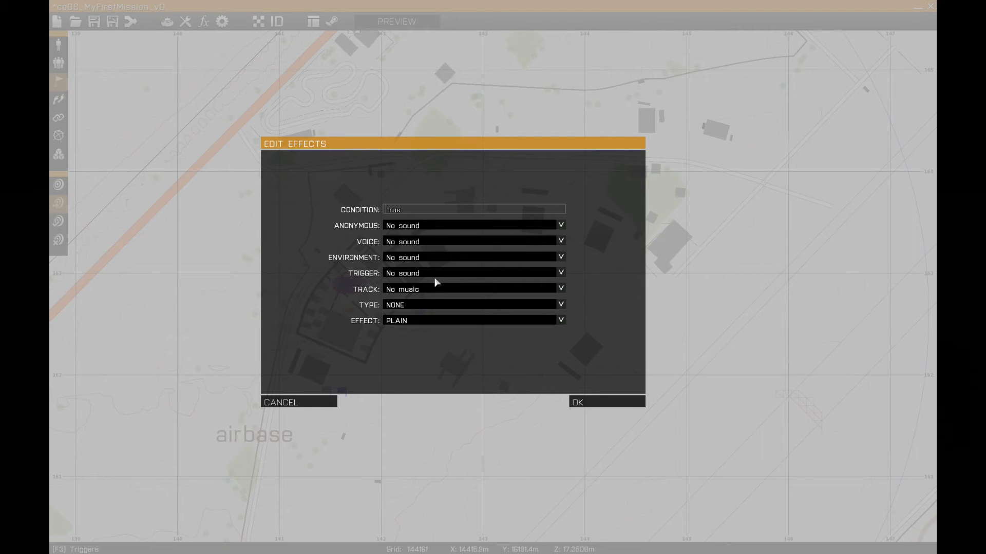
click(561, 288)
scroll(431, 393, down, 5)
scroll(431, 393, down, 5)
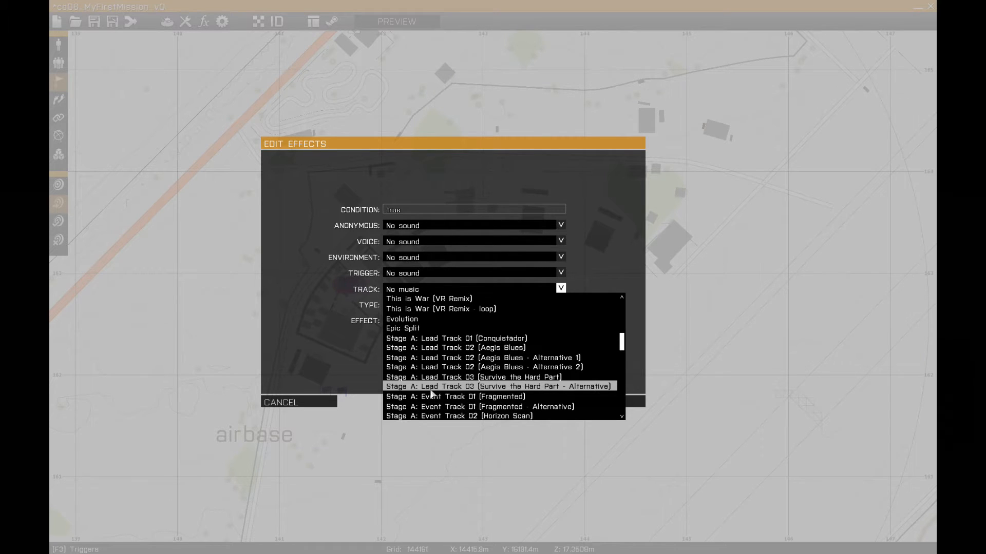
scroll(431, 393, up, 2)
scroll(431, 393, up, 3)
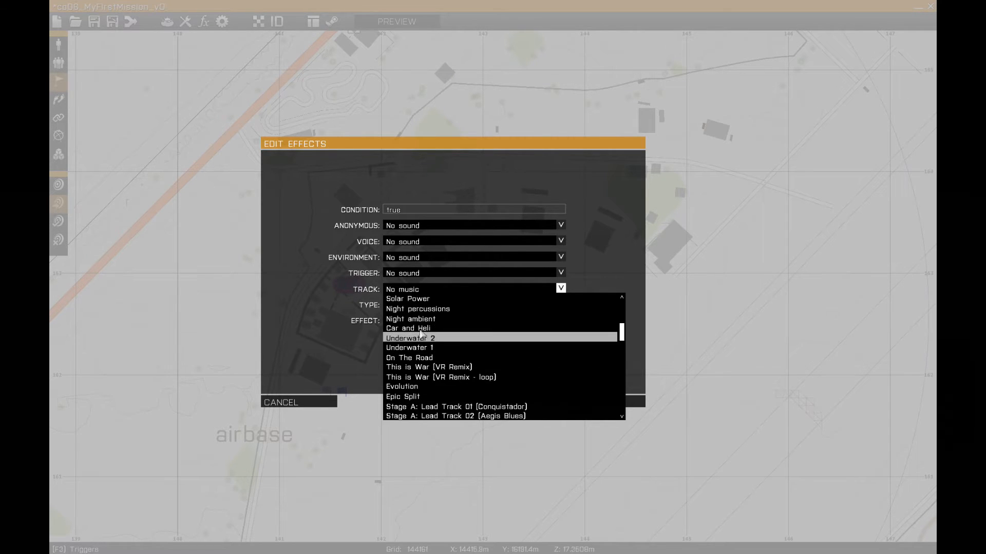
click(421, 337)
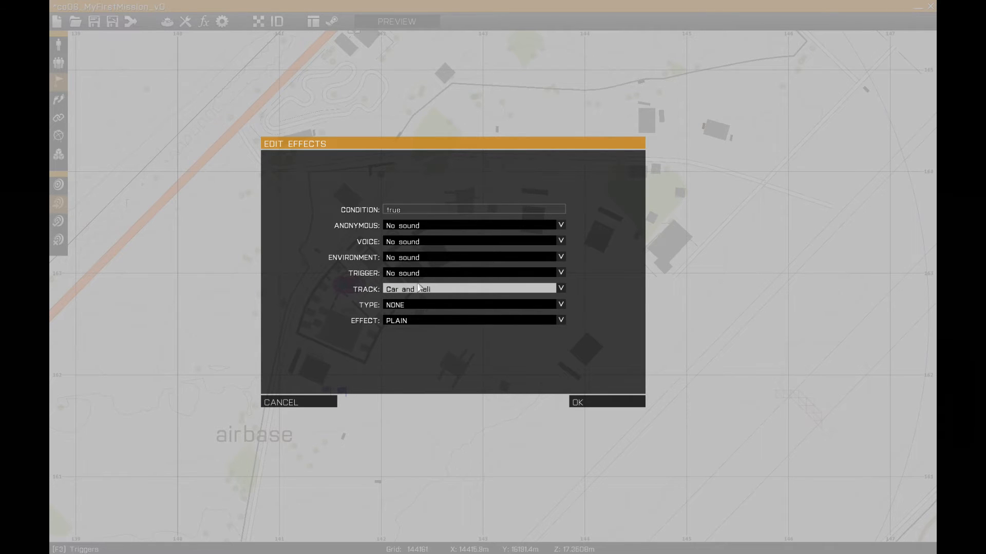
Step: Set the effect type to TEXT with the Video Glitch text, and accept the effects and the trigger
click(408, 305)
click(407, 338)
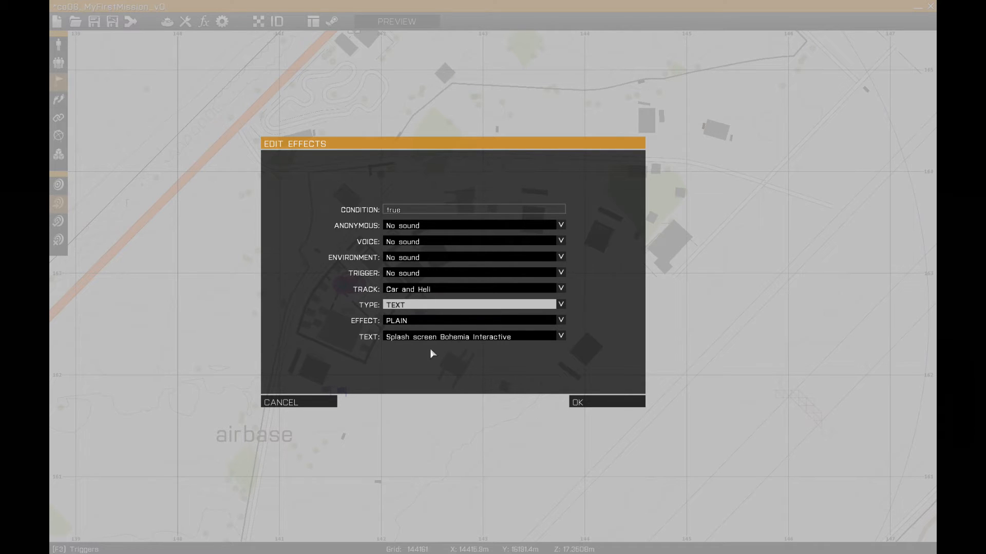
click(469, 337)
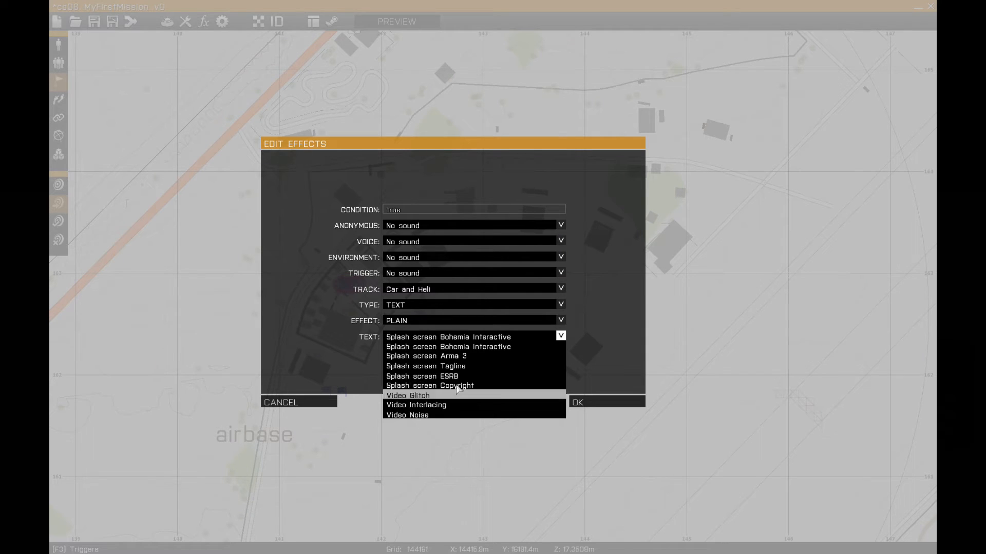
click(423, 396)
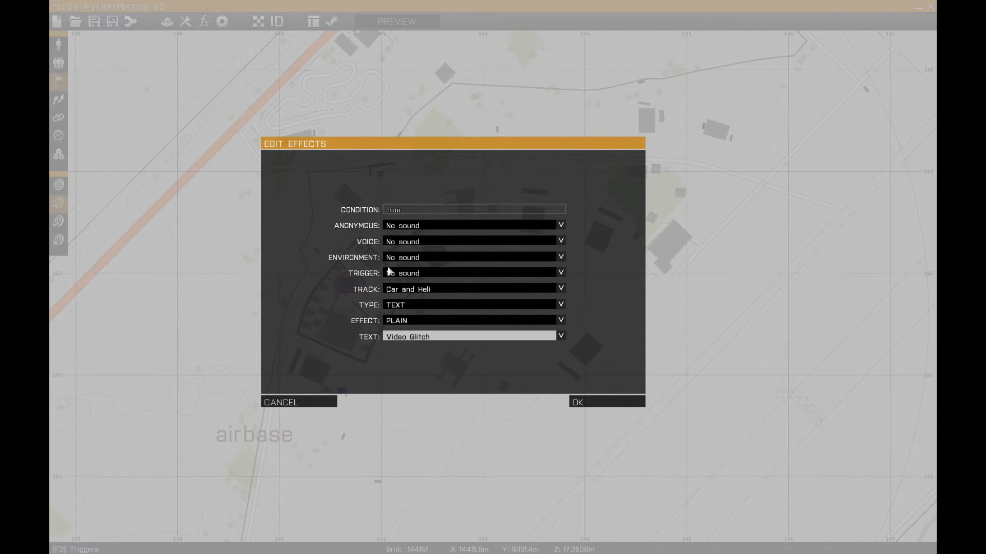
click(578, 405)
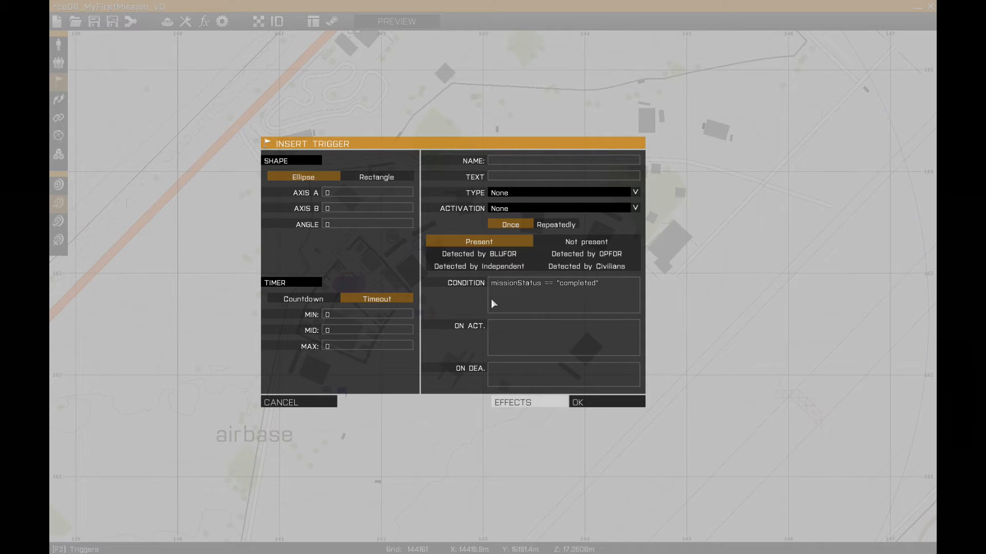
click(585, 403)
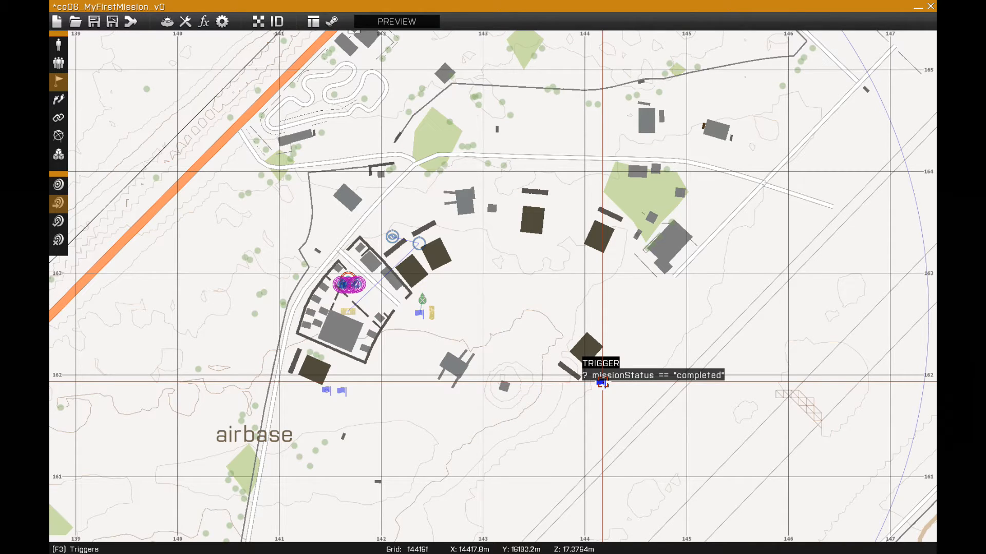
Step: Duplicate the missionStatus == "completed" trigger and place the copy directly south of the original
key(ctrl+v)
drag(602, 450, 600, 417)
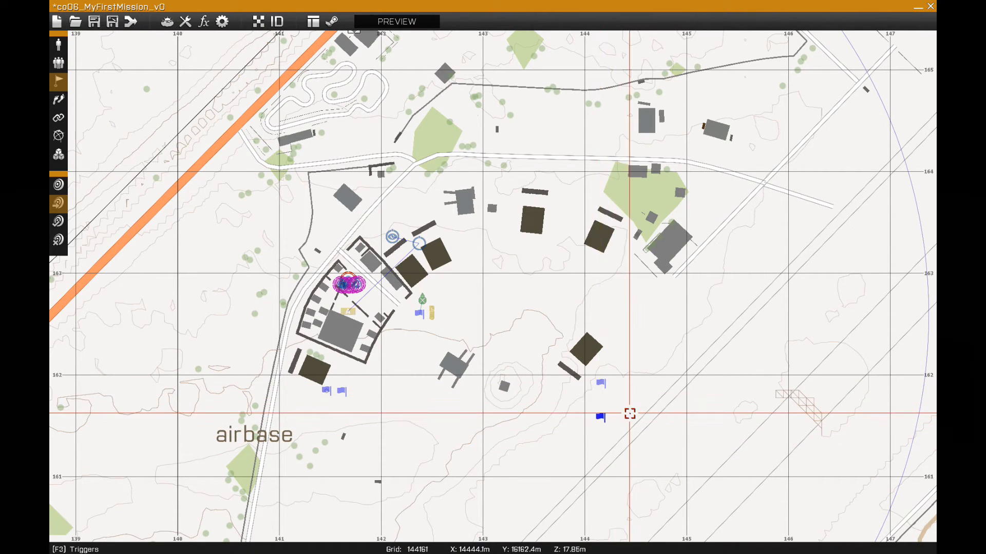
scroll(602, 418, up, 2)
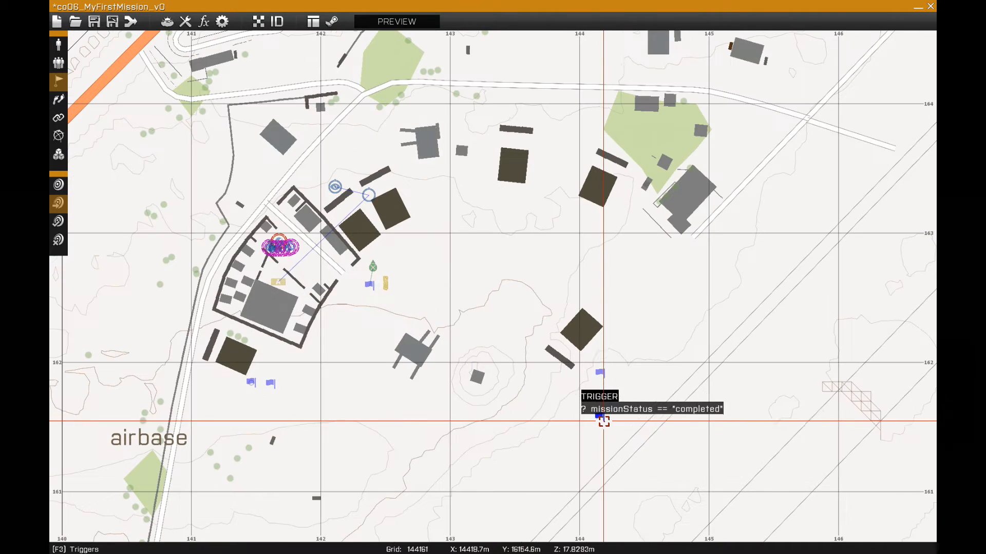
Step: Set the copied trigger's effects to No music for the track and NONE for the type
double_click(602, 418)
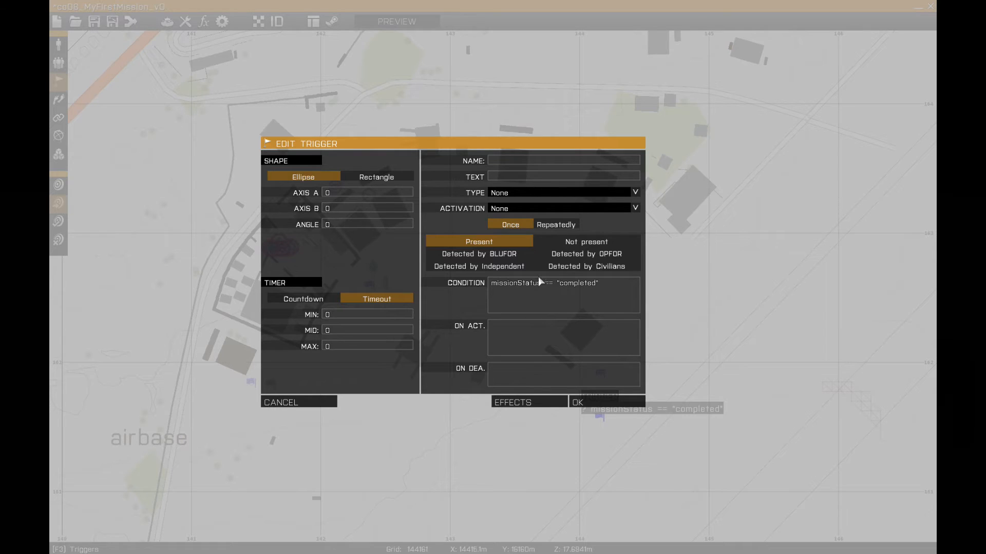
click(534, 400)
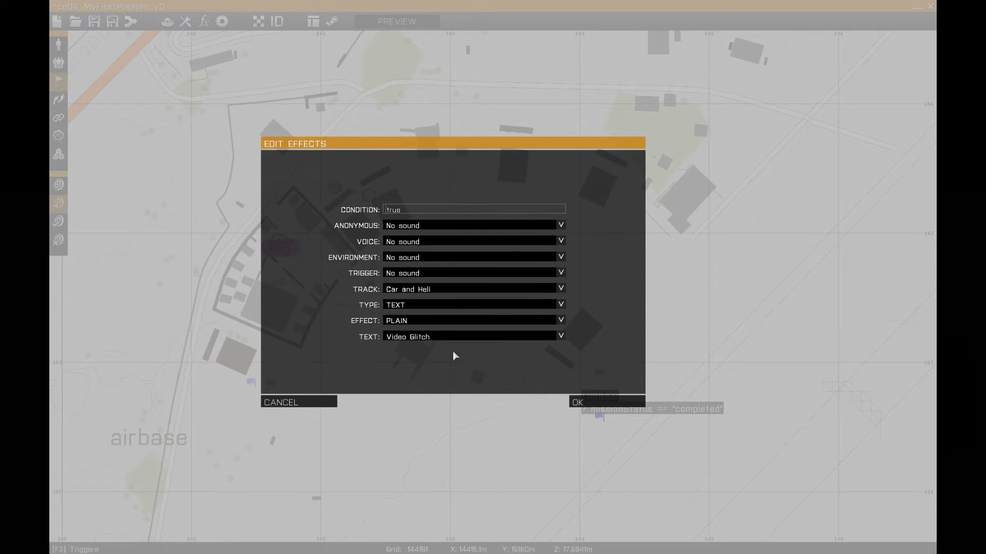
click(420, 291)
scroll(424, 332, up, 3)
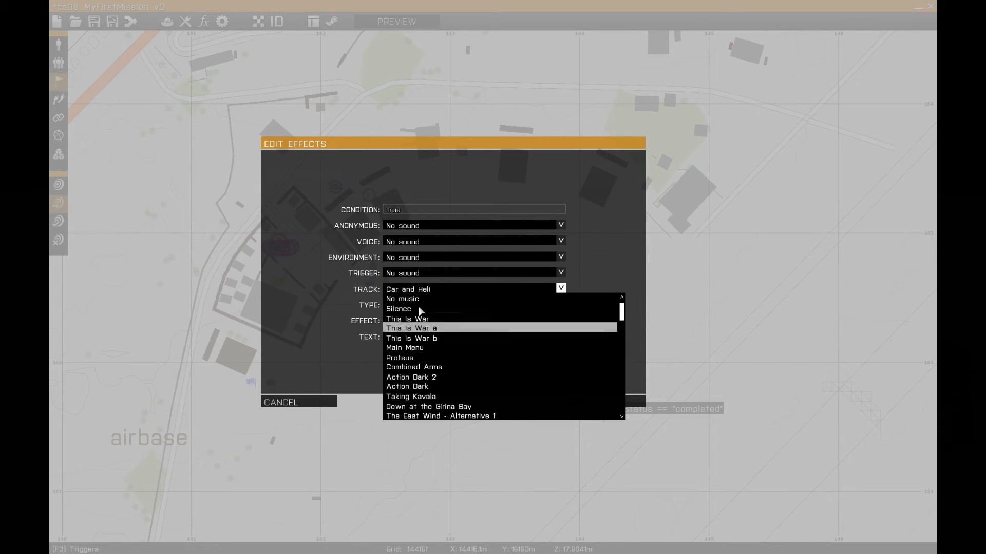
click(414, 299)
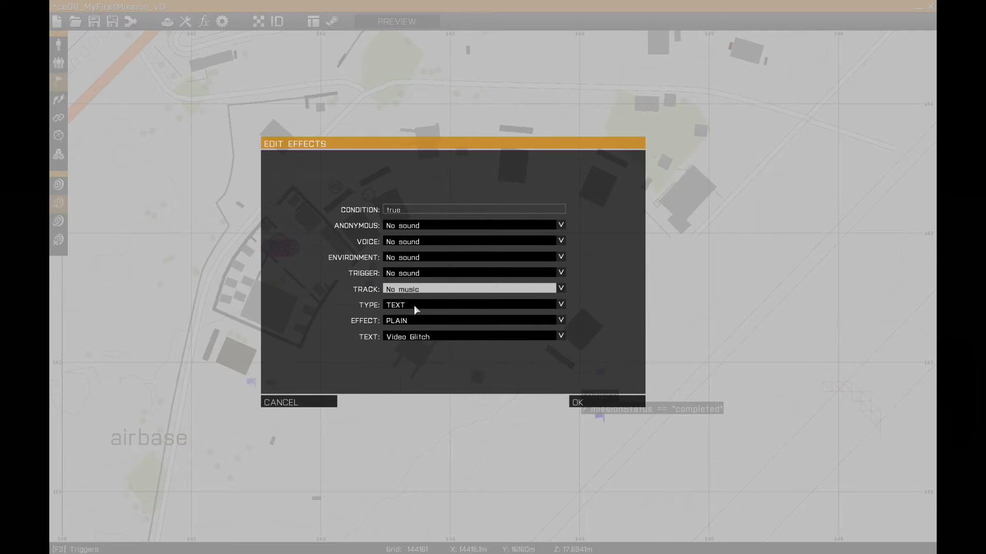
click(414, 305)
click(415, 314)
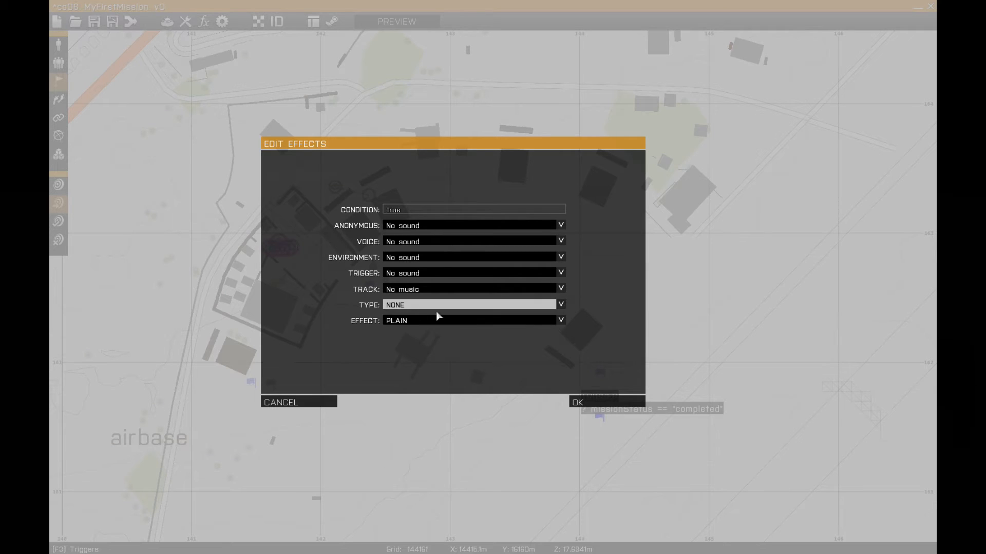
click(584, 406)
Step: Set the copied trigger's timeout to 10 for min, mid and max
click(343, 314)
text(1)
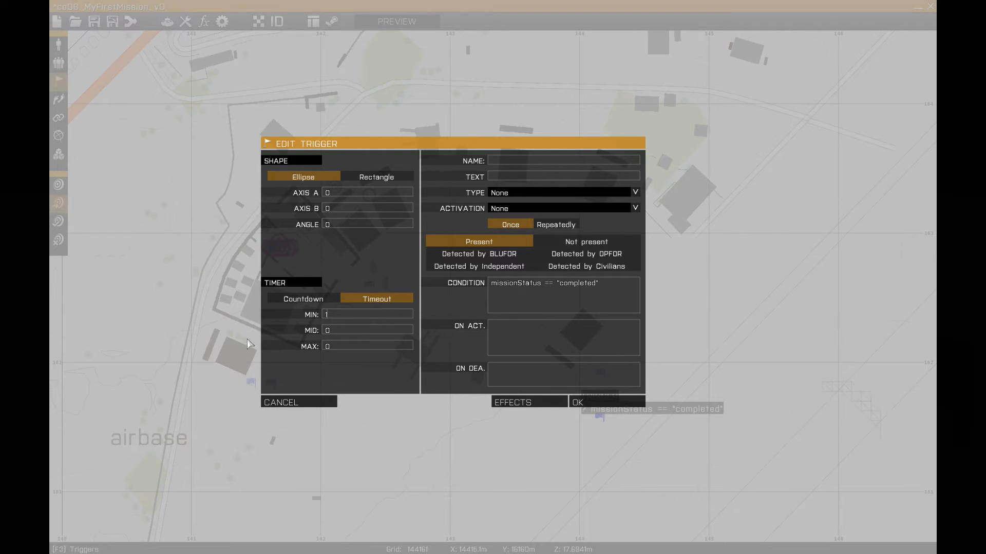
text(0)
click(325, 347)
text(10)
Step: Set the type of the delayed missionStatus == "completed" trigger to End #1
click(510, 210)
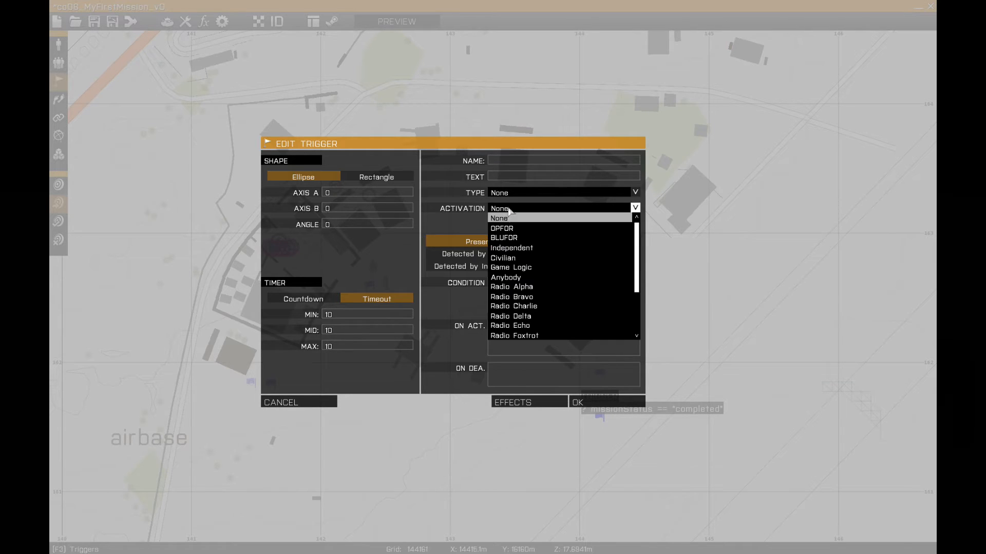
click(507, 213)
click(507, 212)
click(511, 202)
click(514, 196)
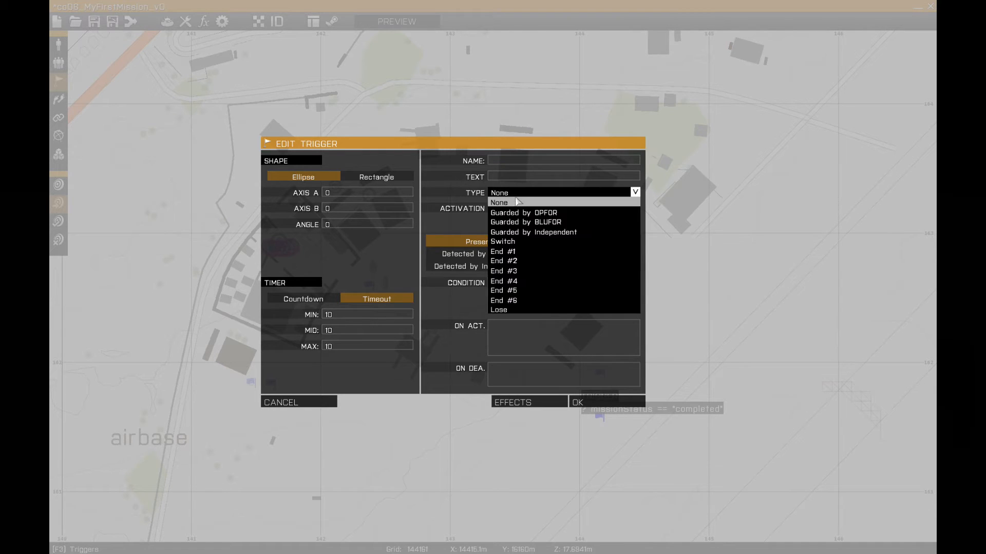
click(512, 252)
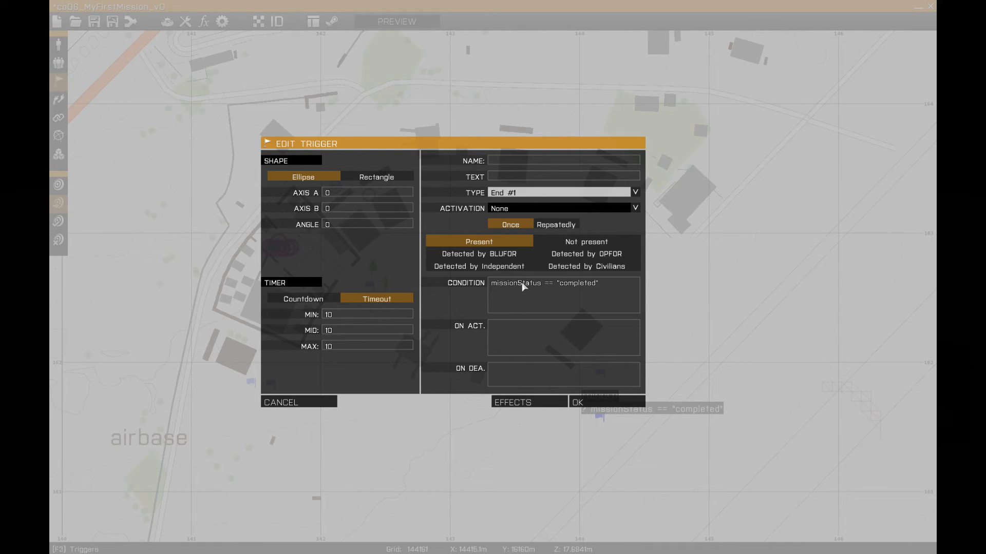
Step: Enter forceEnd; as the trigger's on-activation code and accept the trigger
click(509, 324)
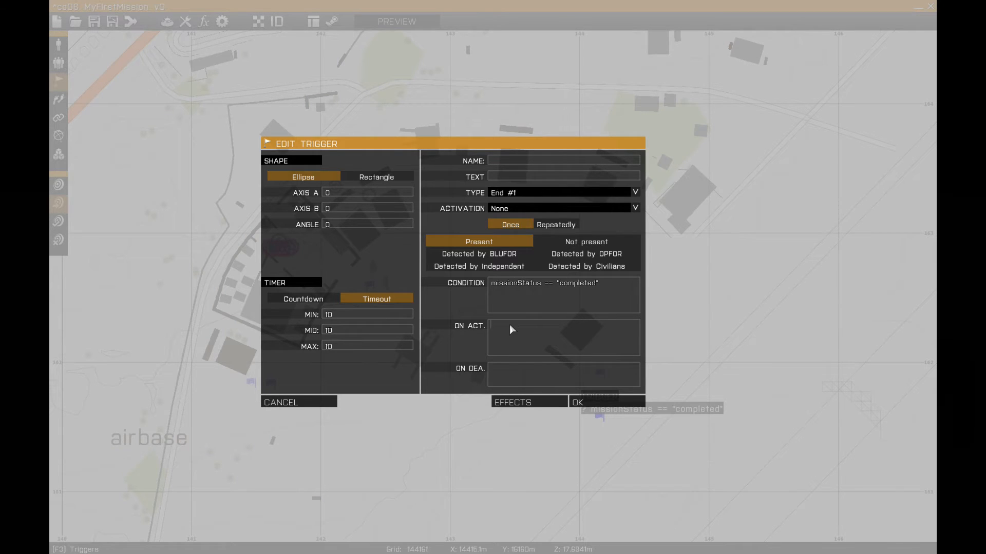
text(forceEnd;)
click(506, 350)
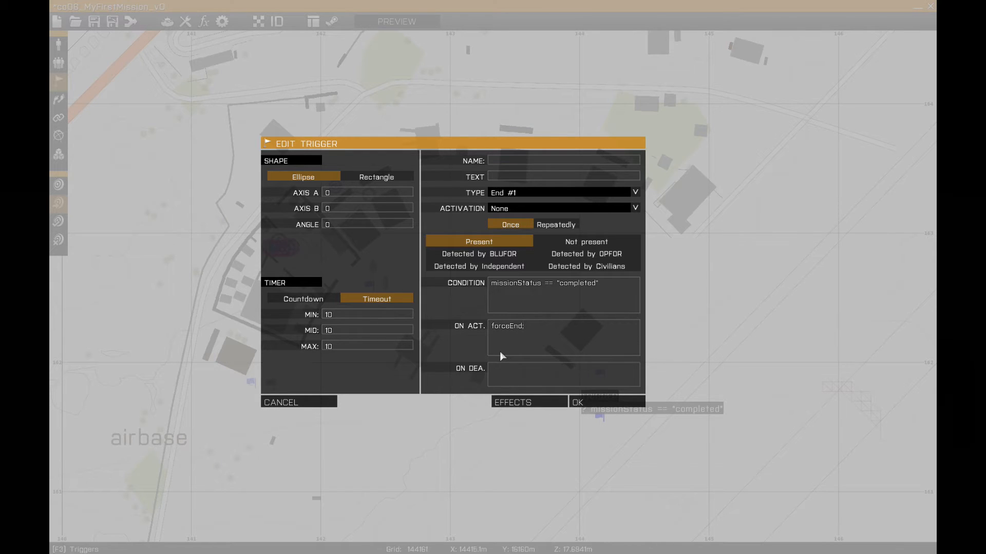
click(596, 402)
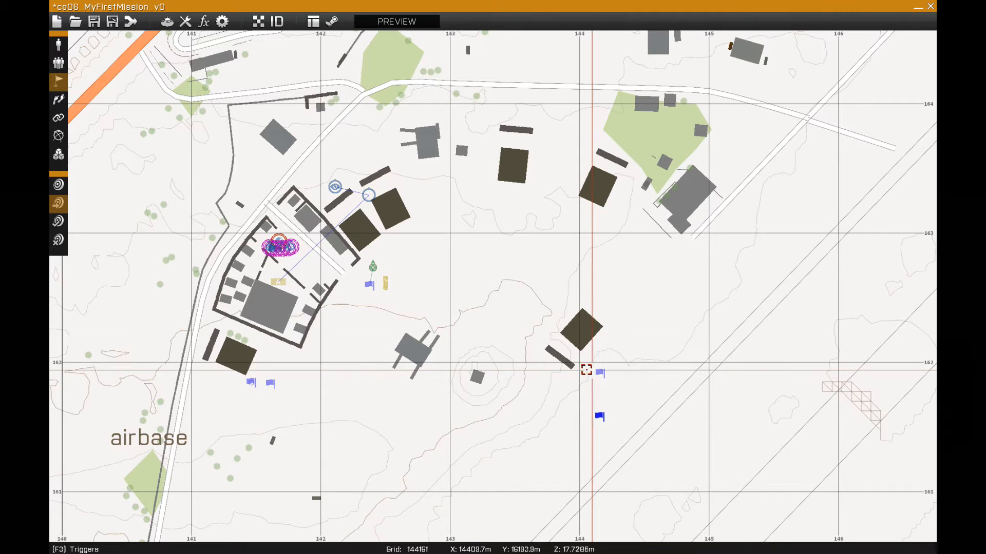
Step: Review the settings of the trigger beside the HVT officer and close it
double_click(370, 286)
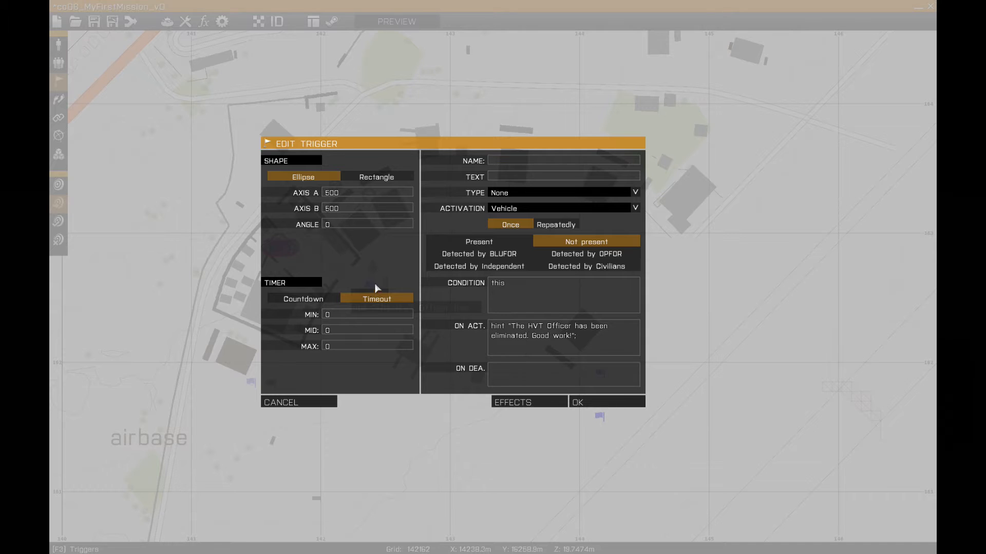
click(593, 404)
click(451, 365)
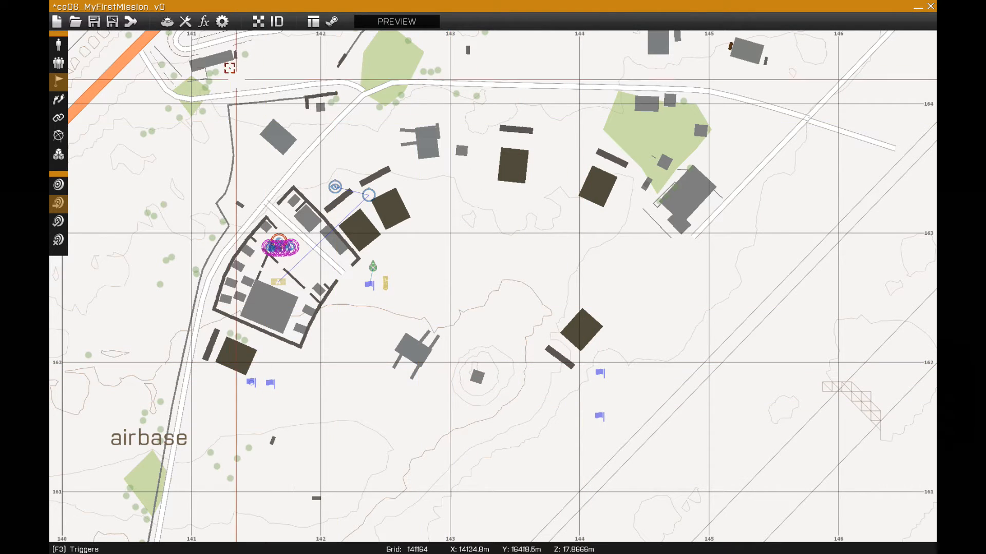
Step: Save the mission and start its multiplayer preview in the Dagger-One Squad Leader role
click(94, 21)
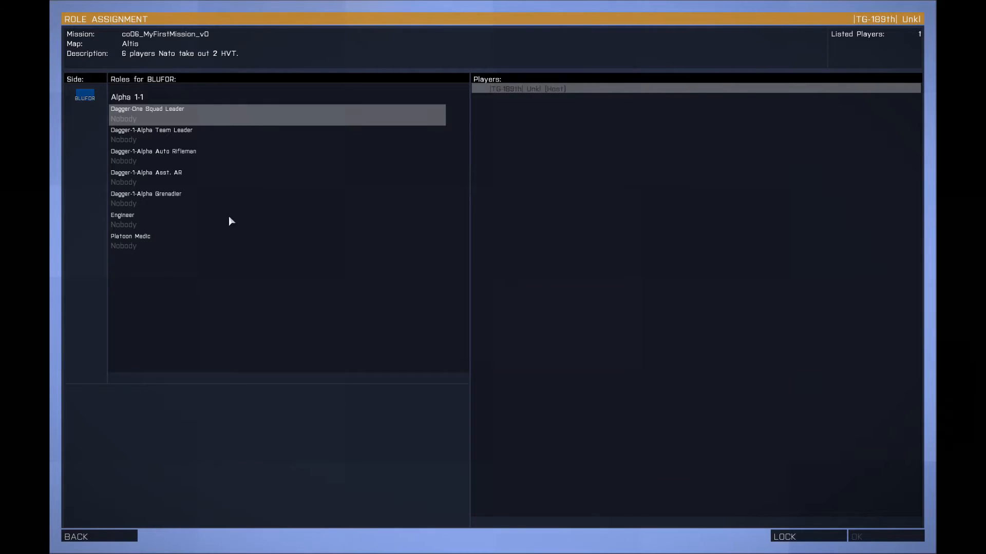
click(147, 120)
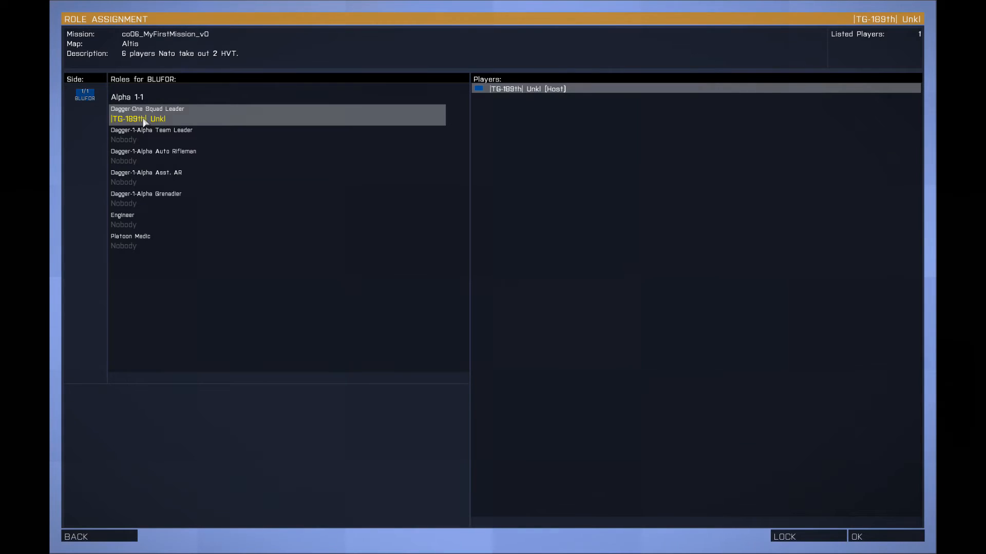
click(881, 539)
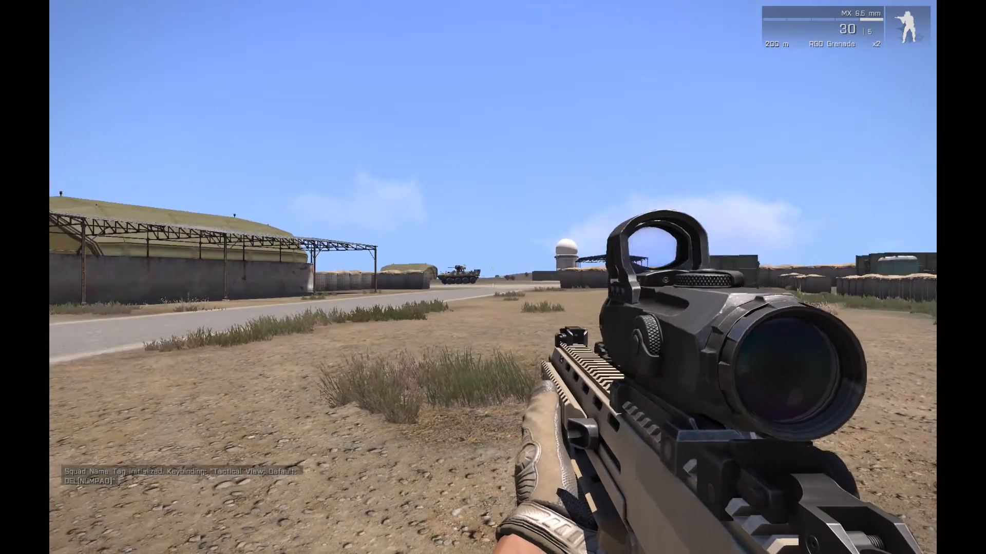
Step: Look around the starting area and run the squad leader out to the road beside the base
right_click(493, 279)
right_click(492, 279)
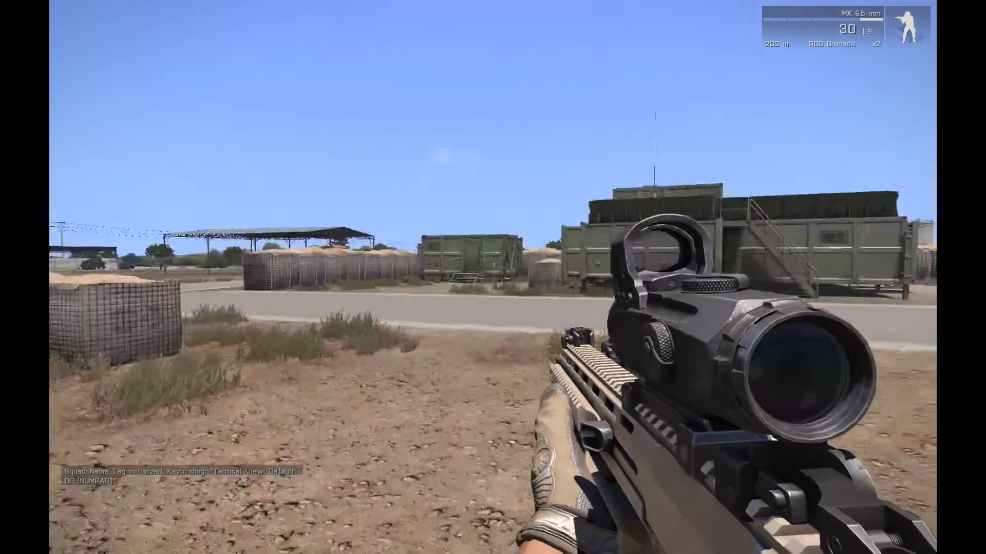
key(shift+w)
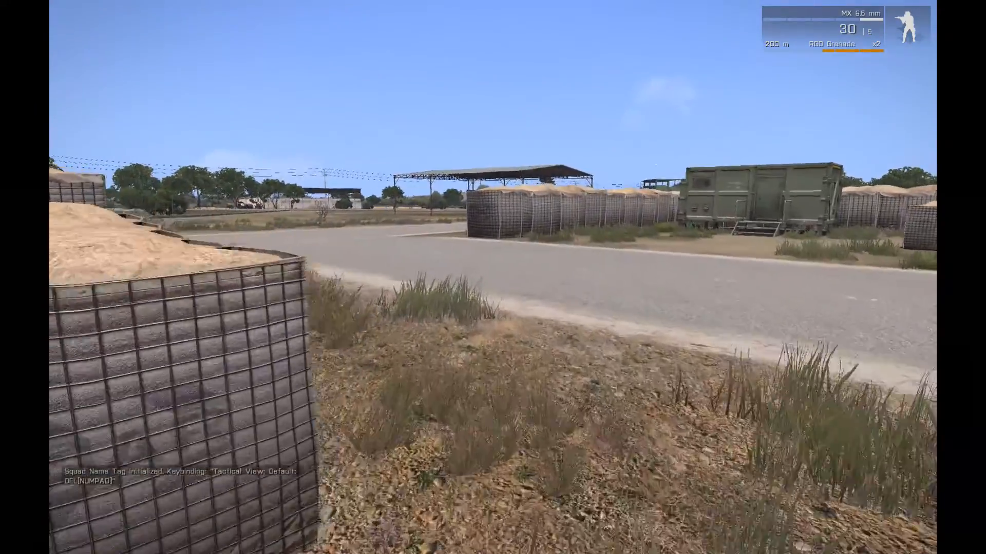
key(shift+w)
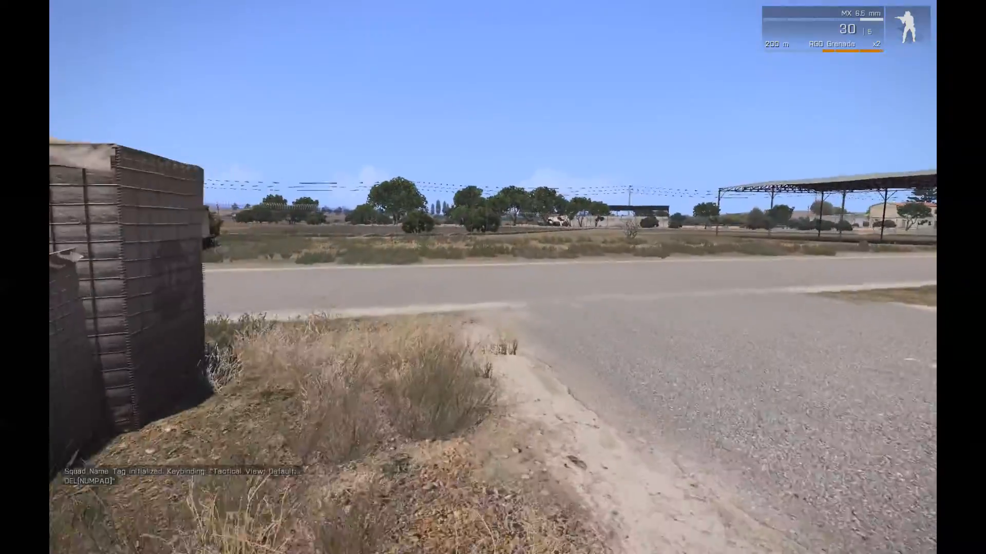
key(w)
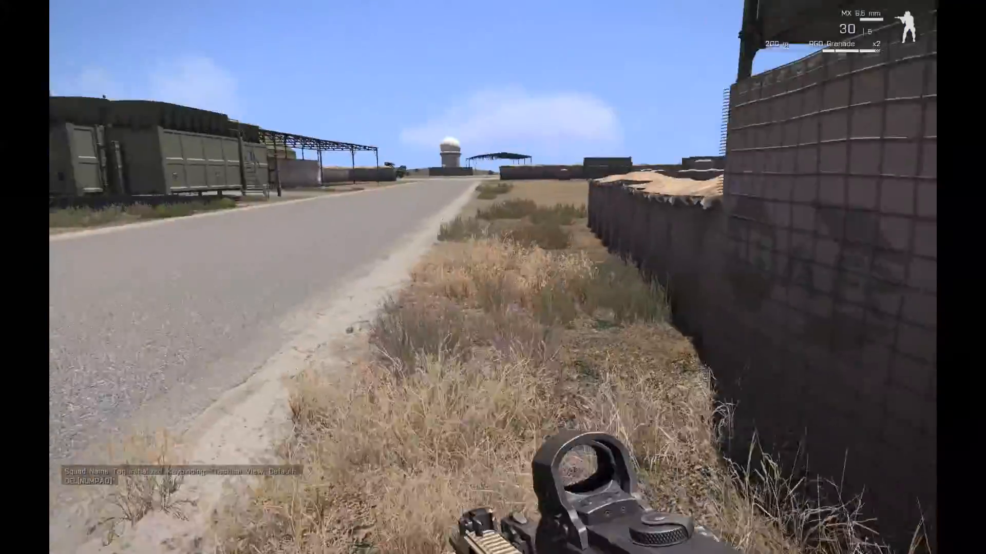
Step: Open the Zeus interface and move the camera over the officer and the Gorgon near the hangars
key(y)
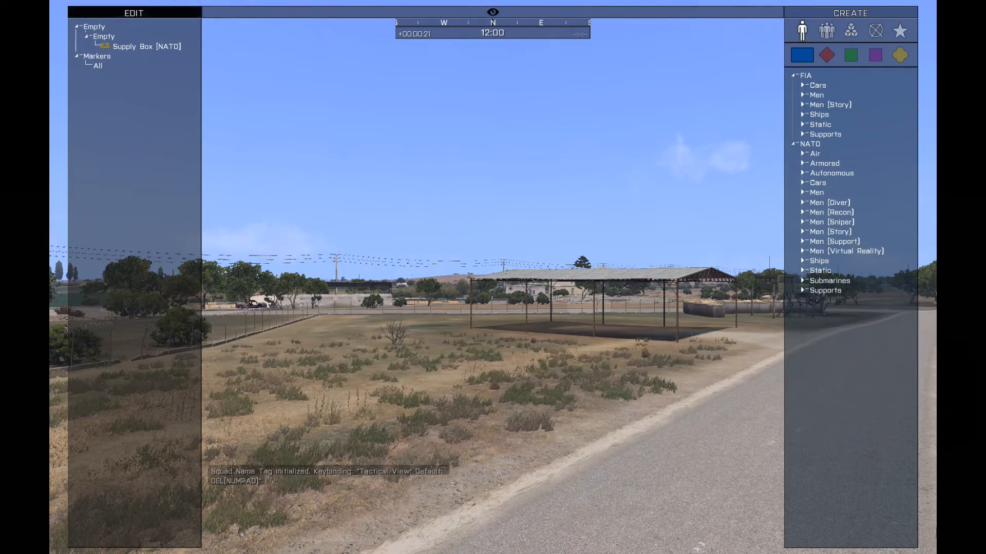
key(q)
right_drag(465, 356, 565, 409)
key(w)
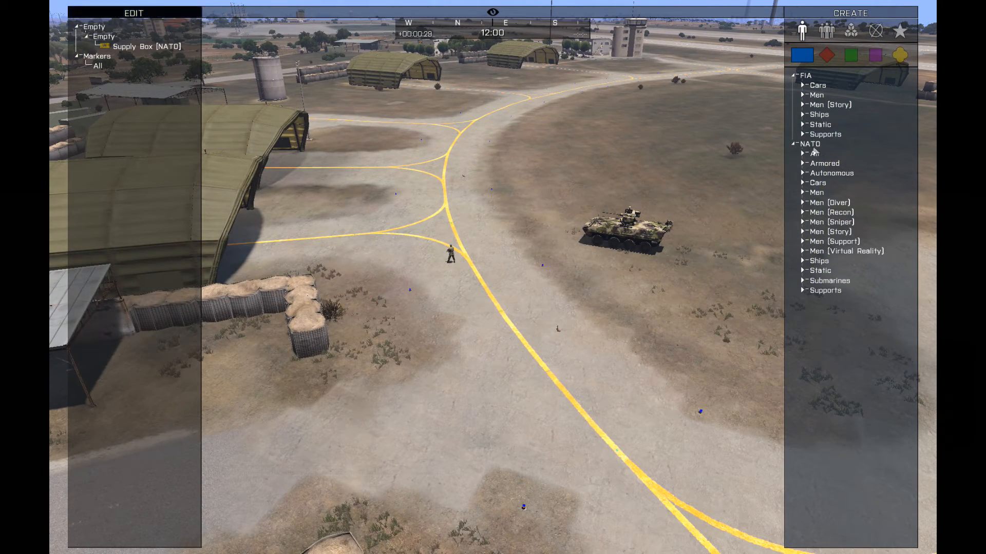
Step: Place an Independent AAF Missile Specialist (AT) on the tarmac facing the officer and the Gorgon
click(851, 34)
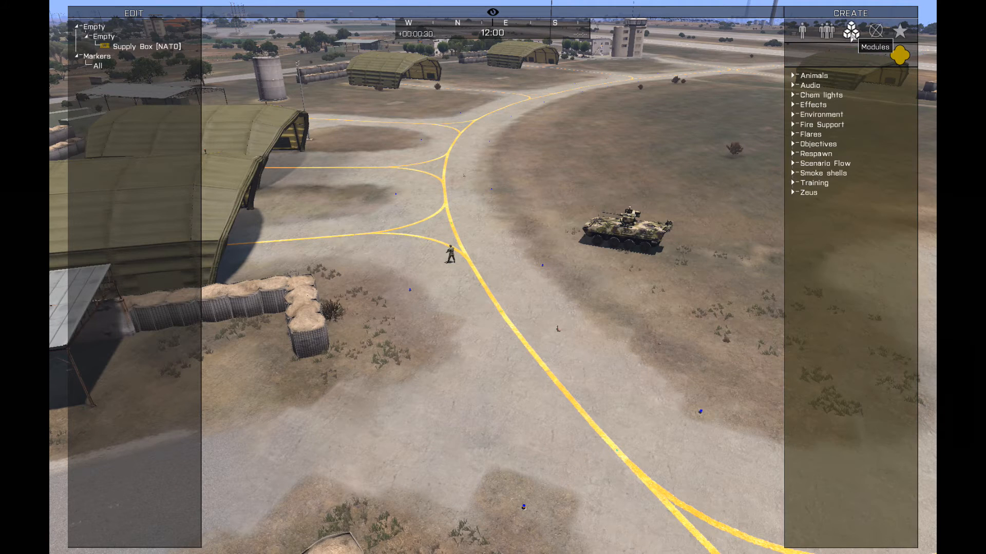
click(805, 37)
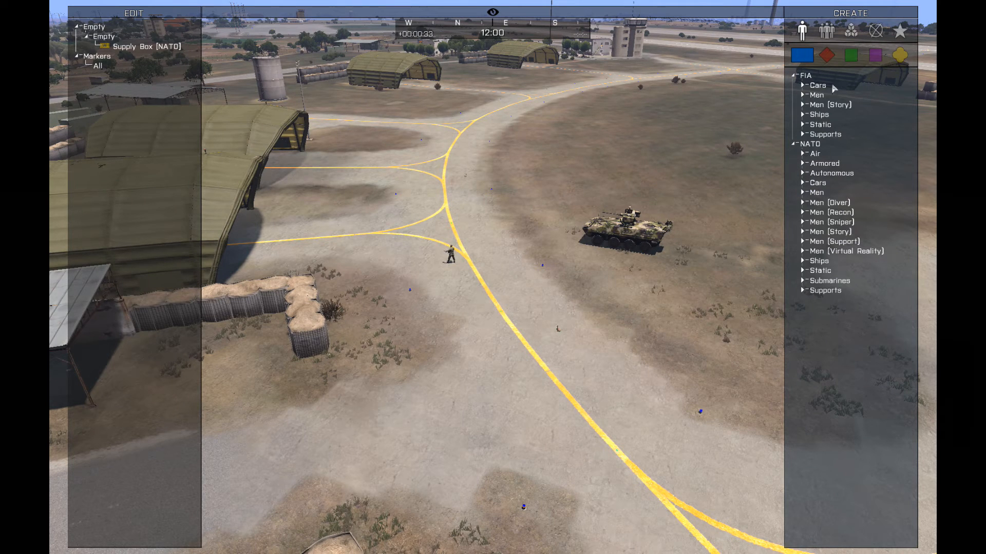
click(850, 57)
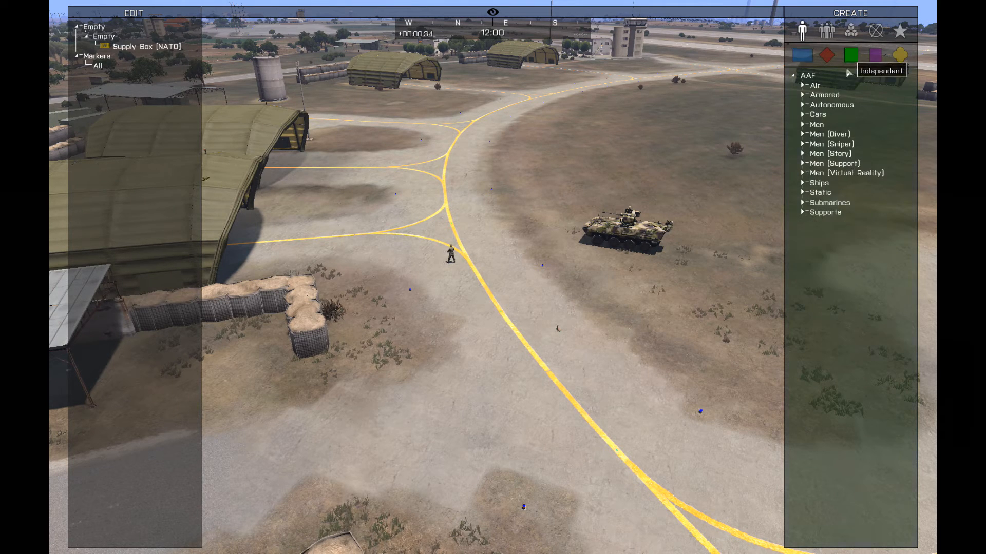
click(803, 124)
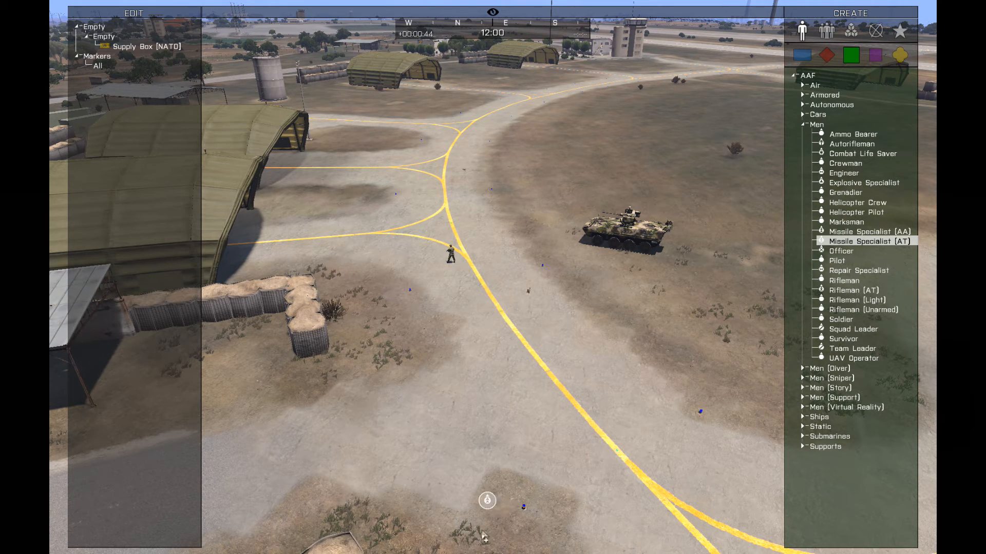
click(464, 520)
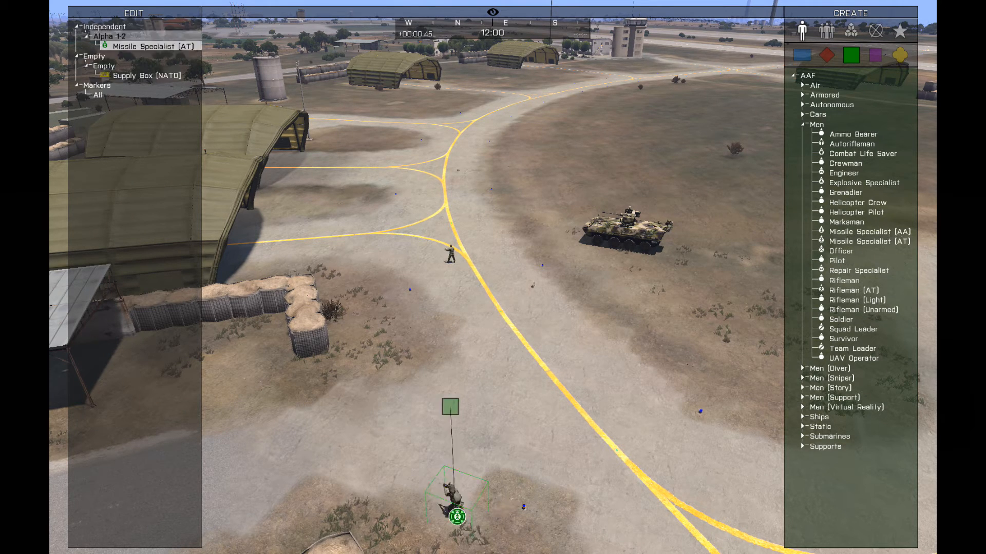
Step: Apply the Zeus Remote Control module to the placed missile specialist
click(852, 33)
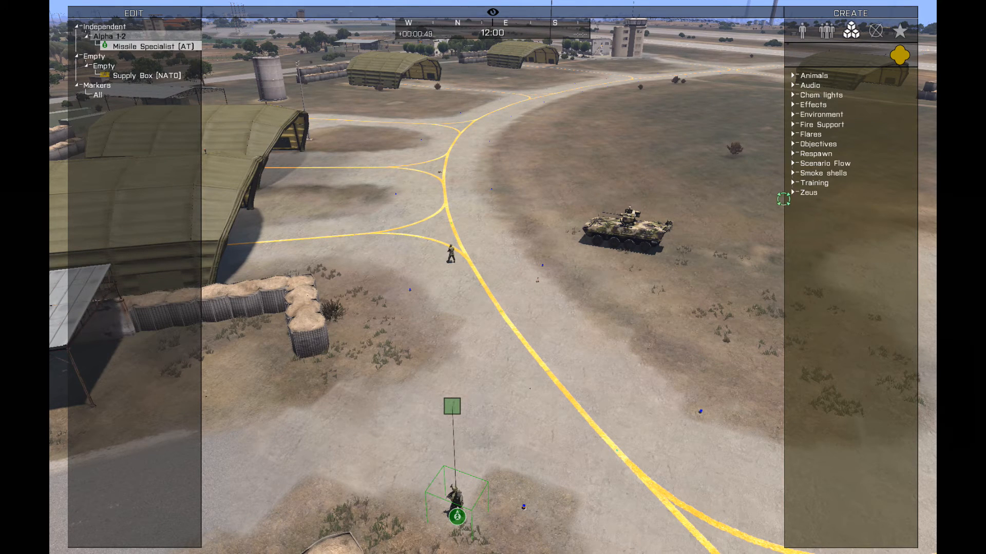
click(821, 215)
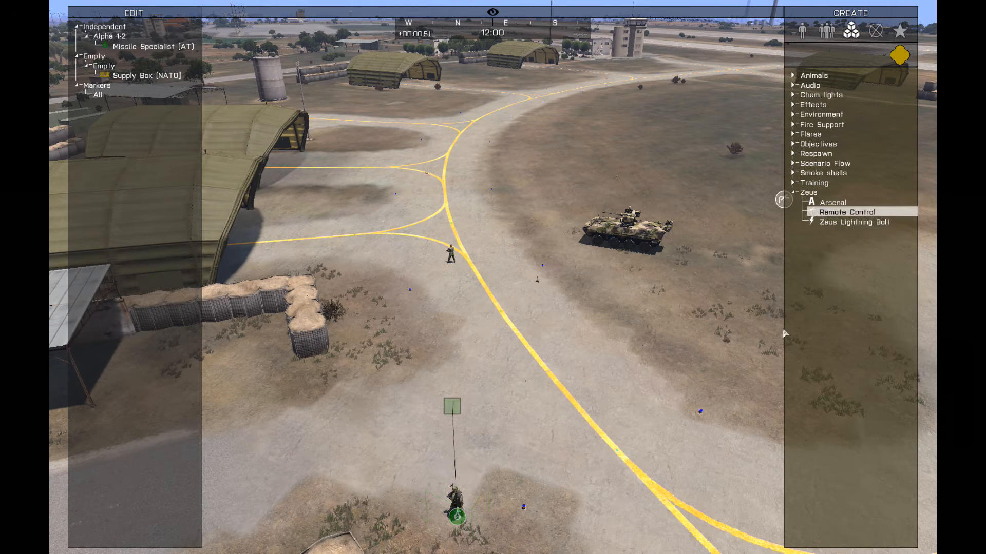
click(461, 515)
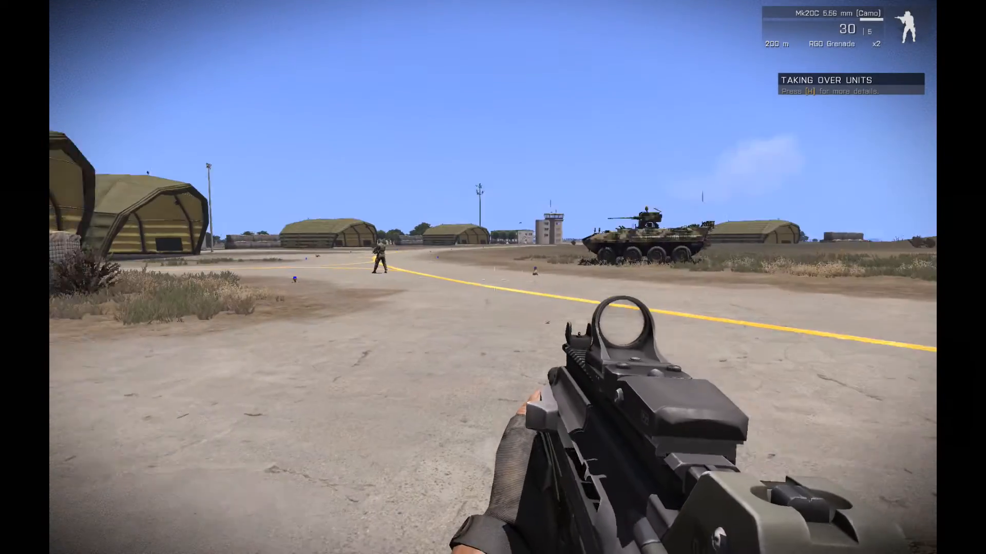
Step: Aim the rifle at the HVT officer and shoot him to test the elimination trigger
right_click(493, 277)
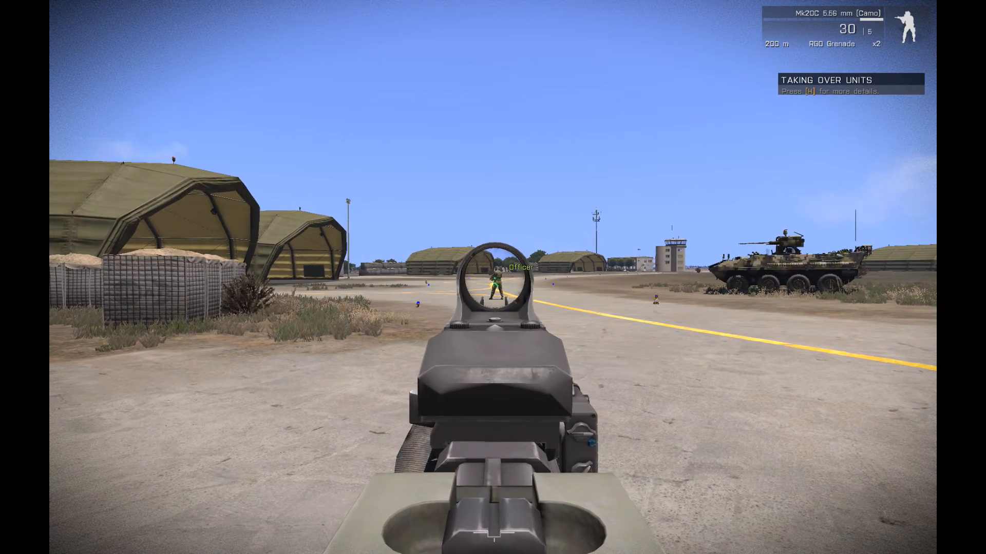
click(493, 278)
click(493, 277)
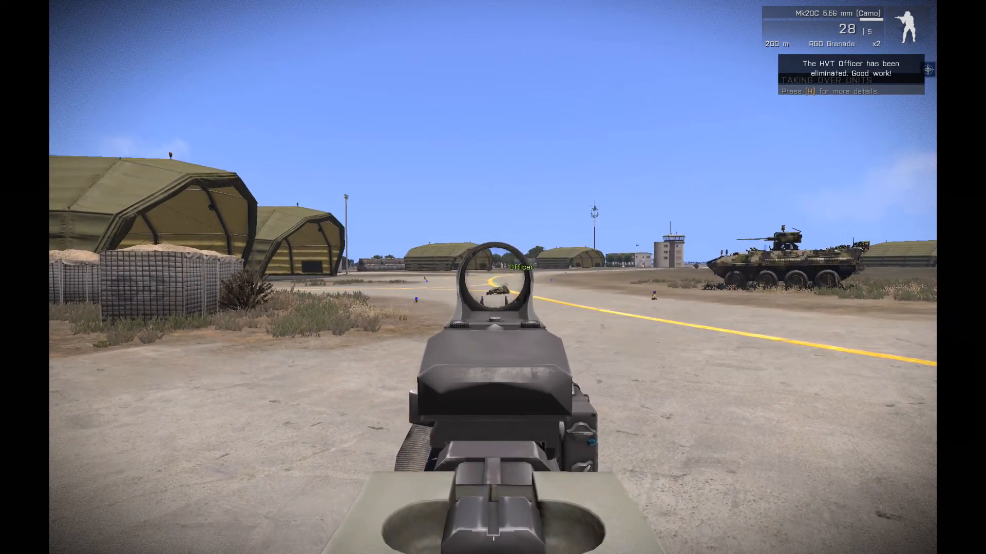
right_click(493, 278)
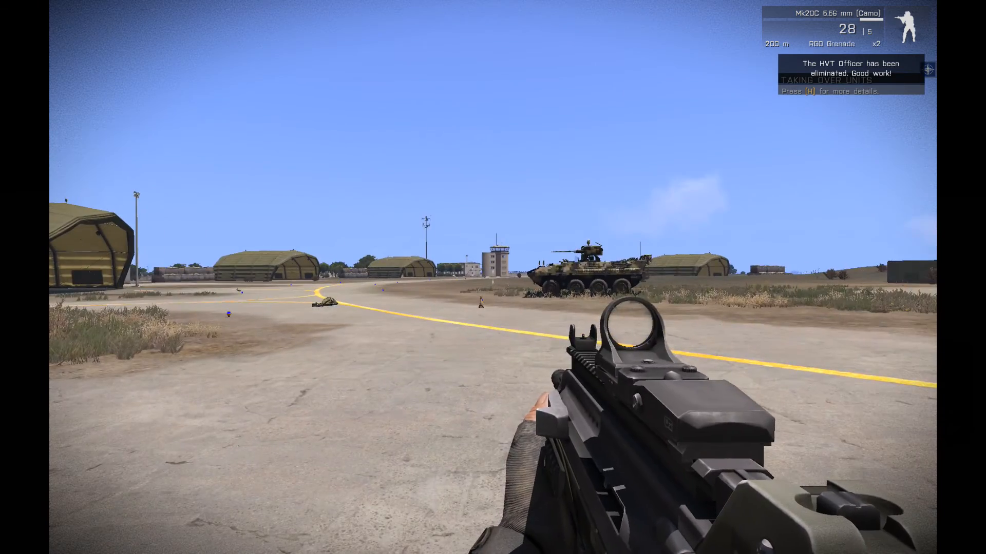
Step: Run forward and switch the missile specialist's weapon to the Titan MPRL Compact
key(shift+w)
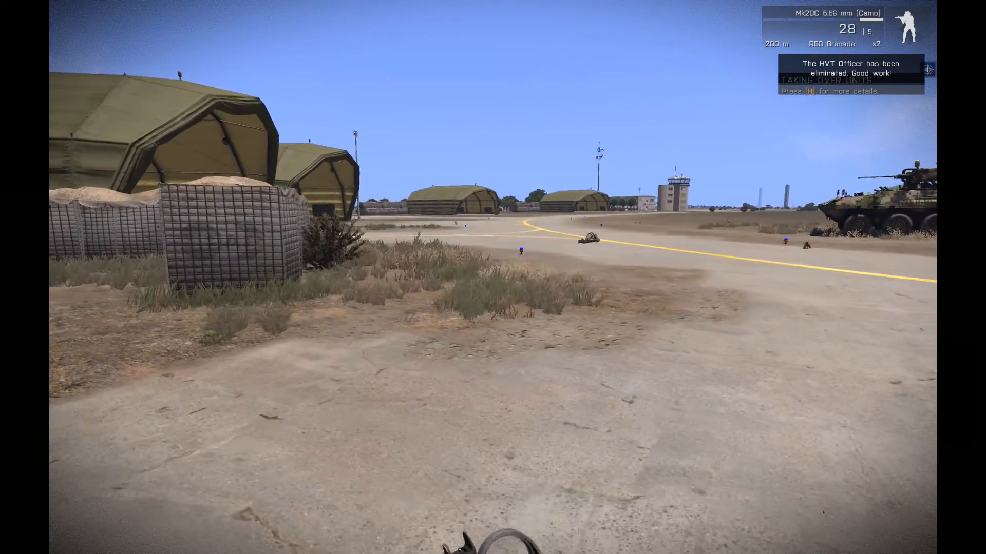
scroll(493, 278, down, 1)
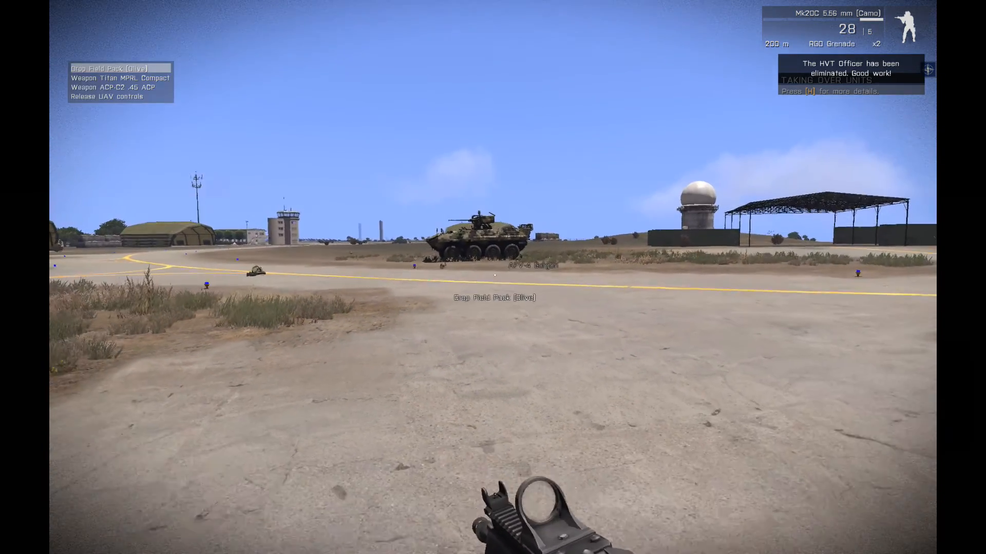
scroll(493, 277, down, 1)
middle_click(492, 277)
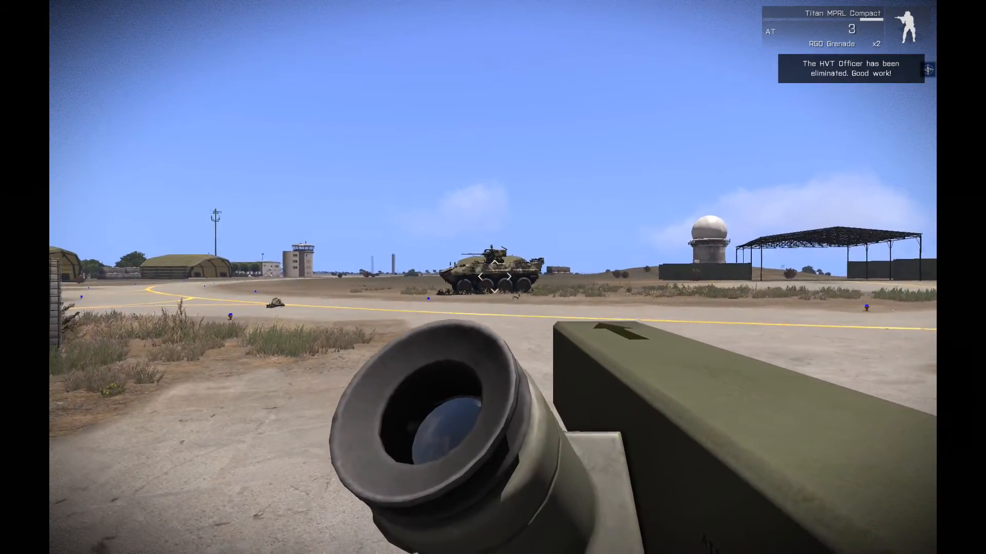
Step: Lock the Titan launcher onto the Gorgon through its sight and destroy the vehicle with a missile
right_click(493, 278)
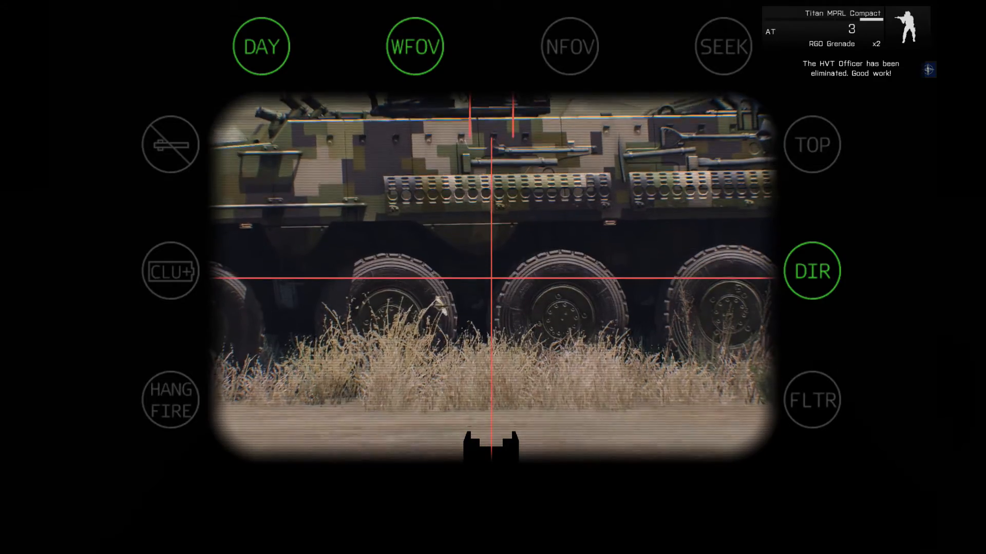
key(t)
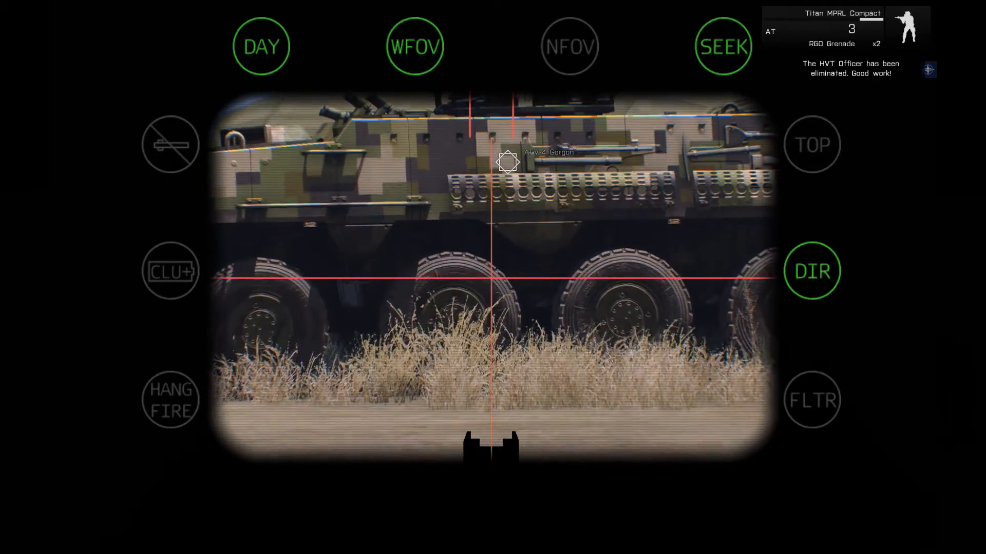
click(493, 277)
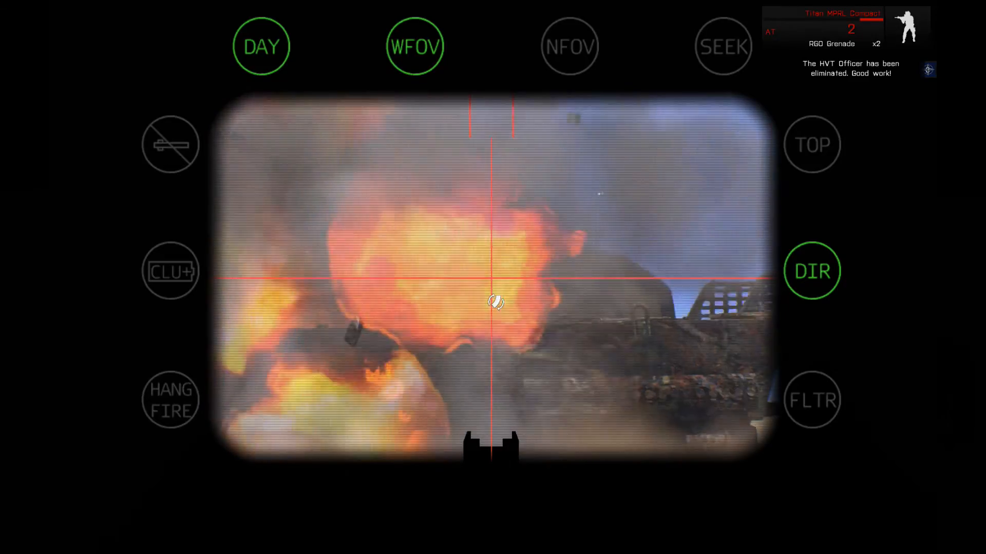
right_click(493, 277)
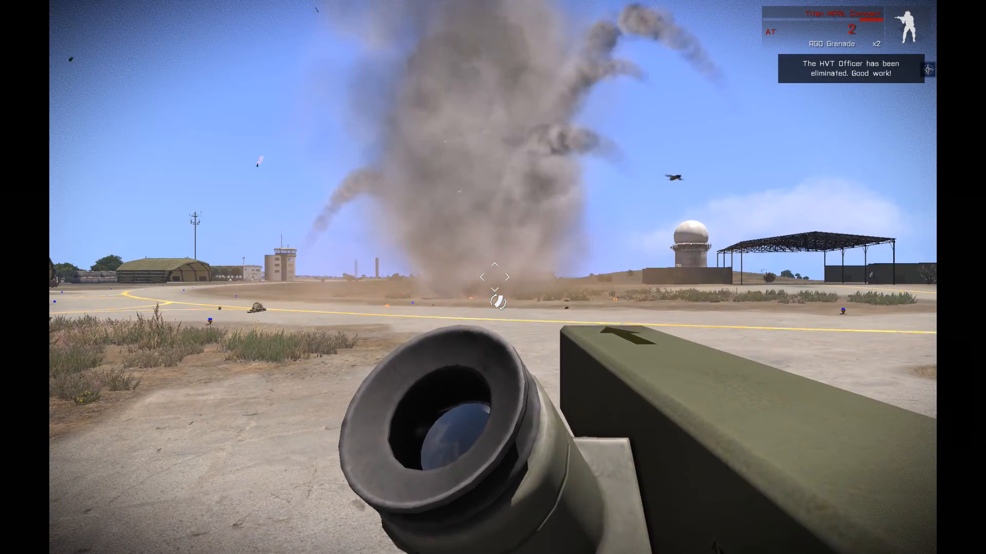
Step: Let the preview mission end, continue past the debriefing, and leave role assignment to return to the mission editor
key(r)
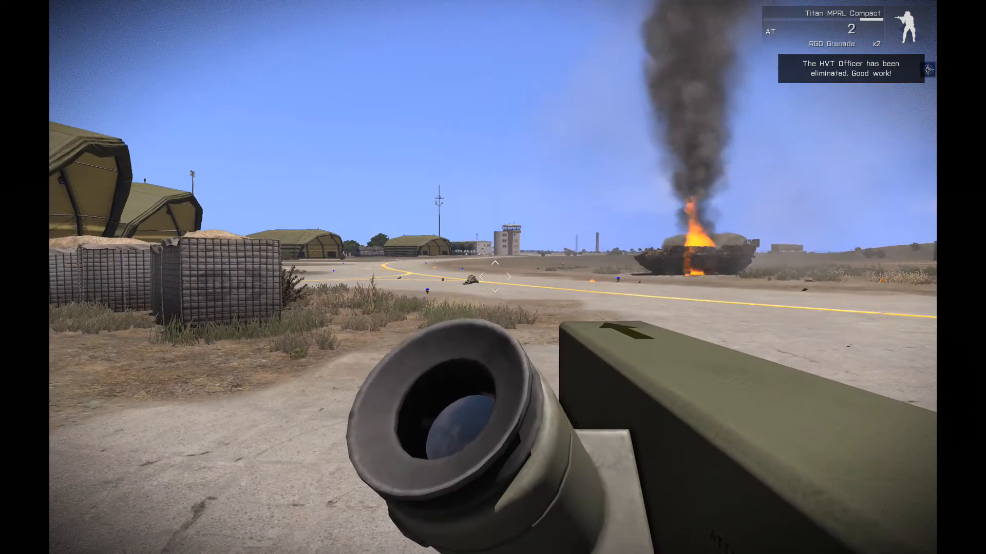
scroll(493, 277, down, 1)
middle_click(493, 277)
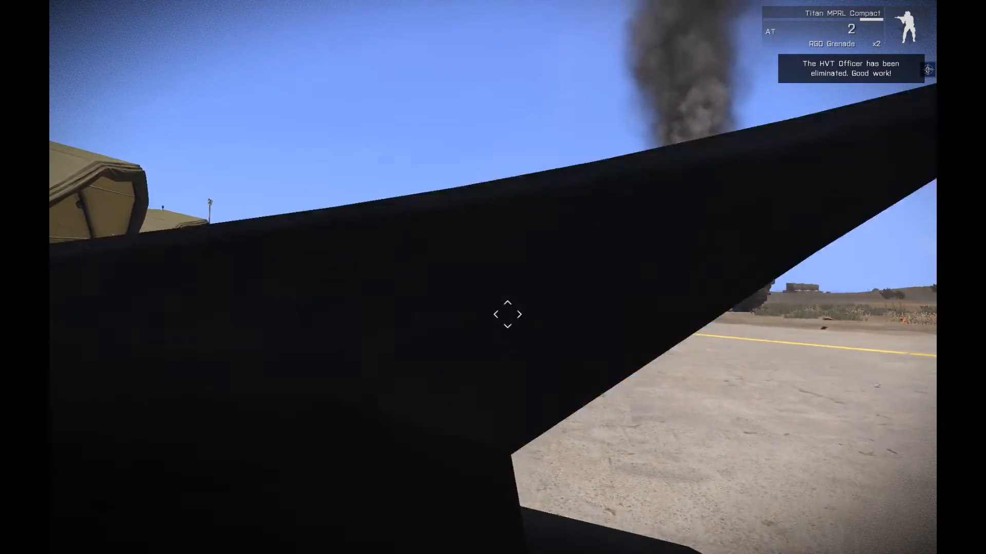
scroll(493, 277, down, 1)
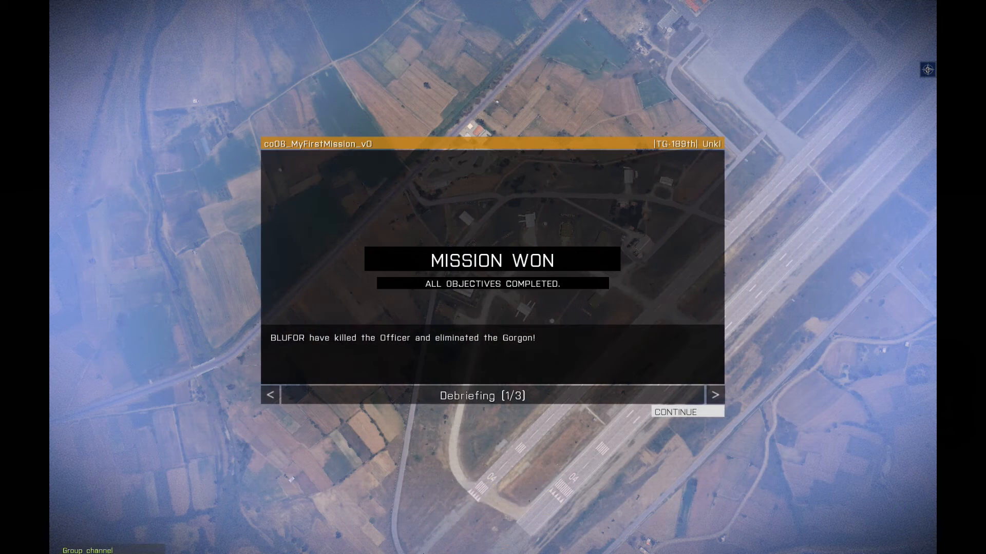
click(669, 412)
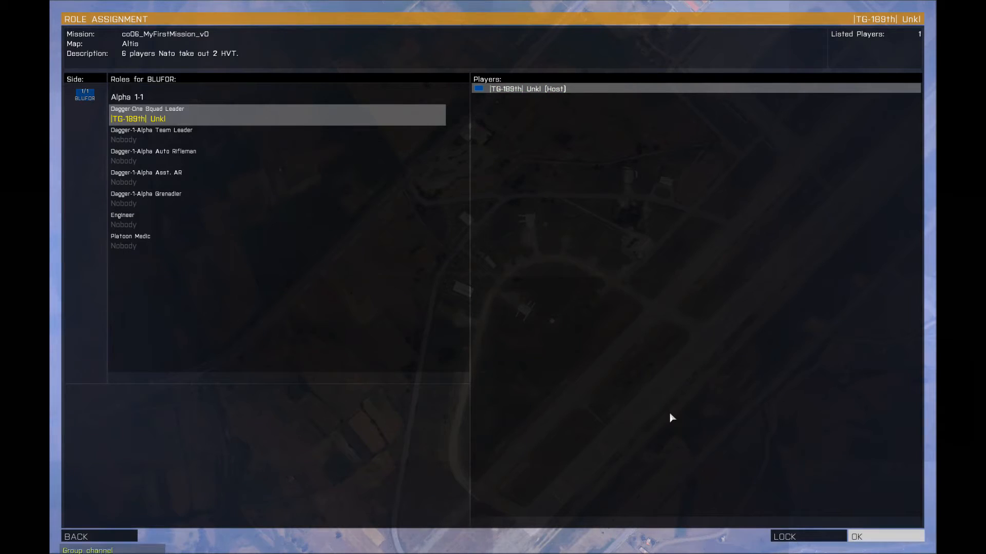
click(108, 537)
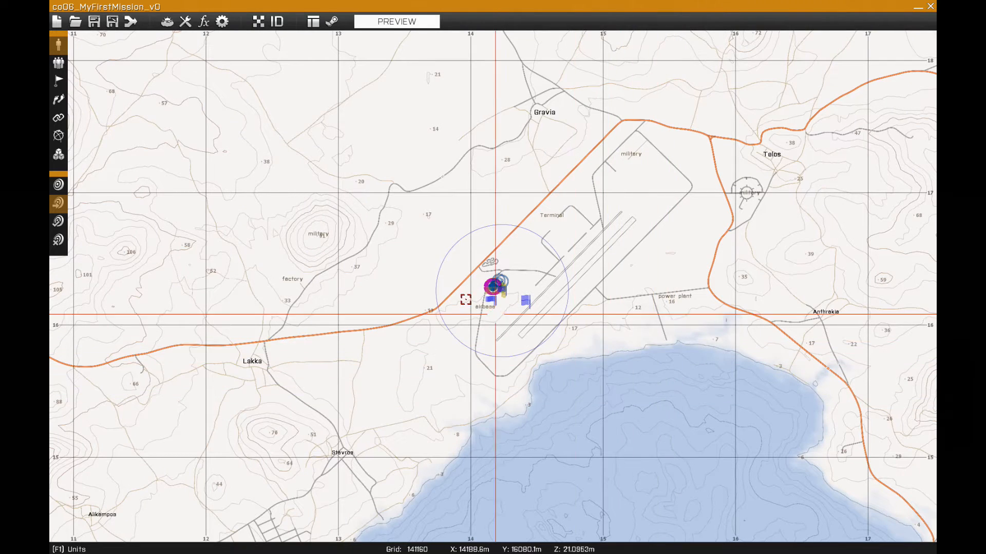
Step: Move the HVT officer together with the nearby trigger and vehicle from the airbase to the town of Telos
scroll(462, 290, up, 5)
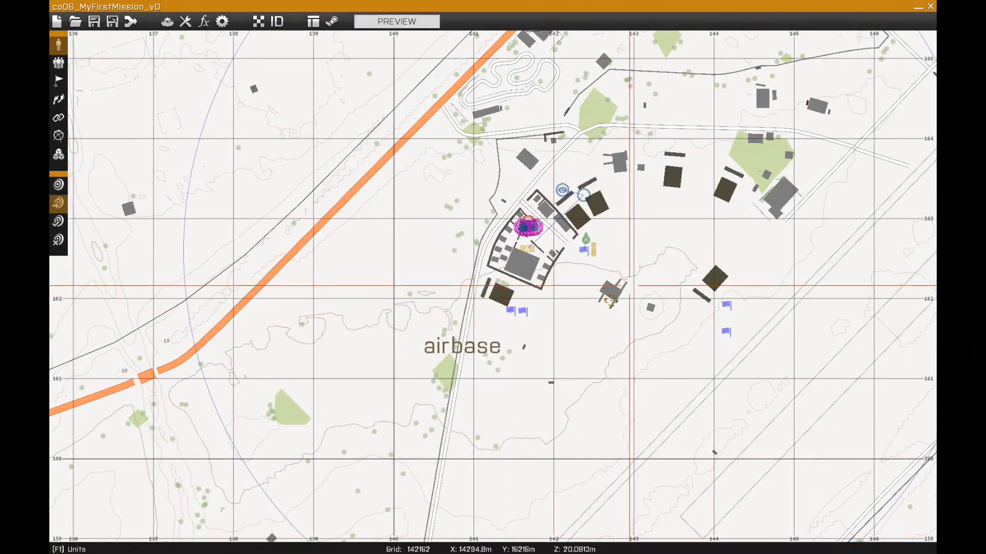
scroll(500, 358, up, 3)
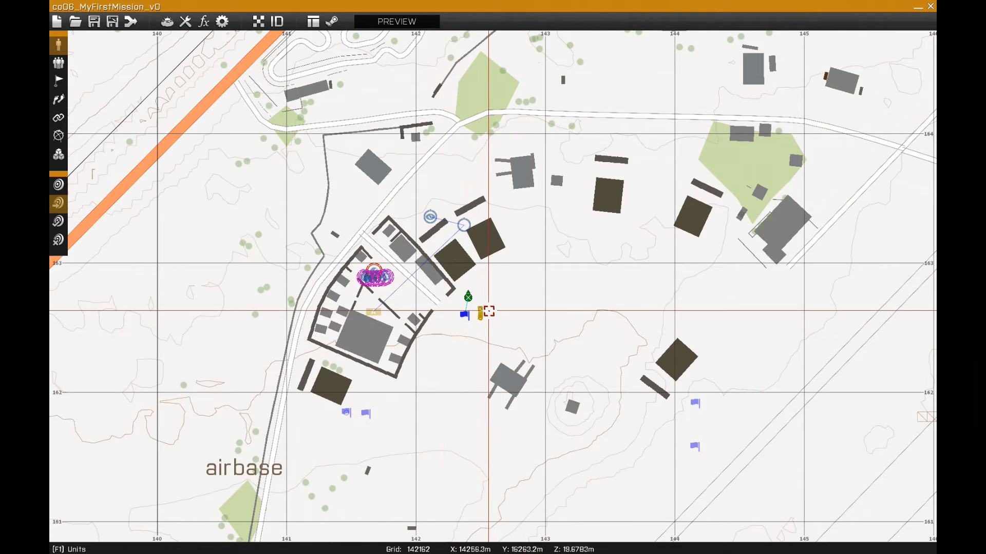
drag(468, 296, 873, 111)
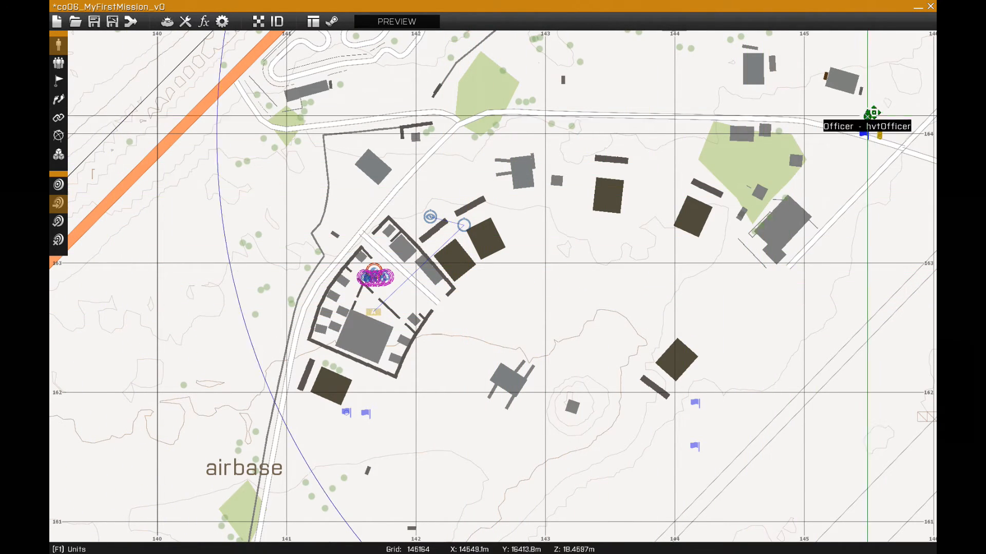
scroll(869, 171, down, 3)
right_drag(824, 213, 434, 275)
drag(430, 204, 533, 132)
scroll(591, 164, down, 6)
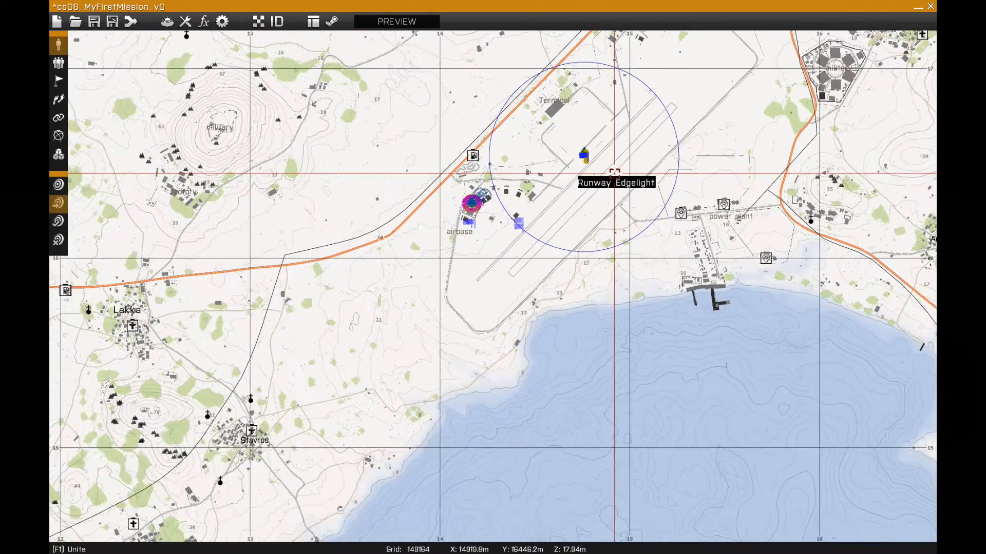
right_drag(618, 173, 404, 300)
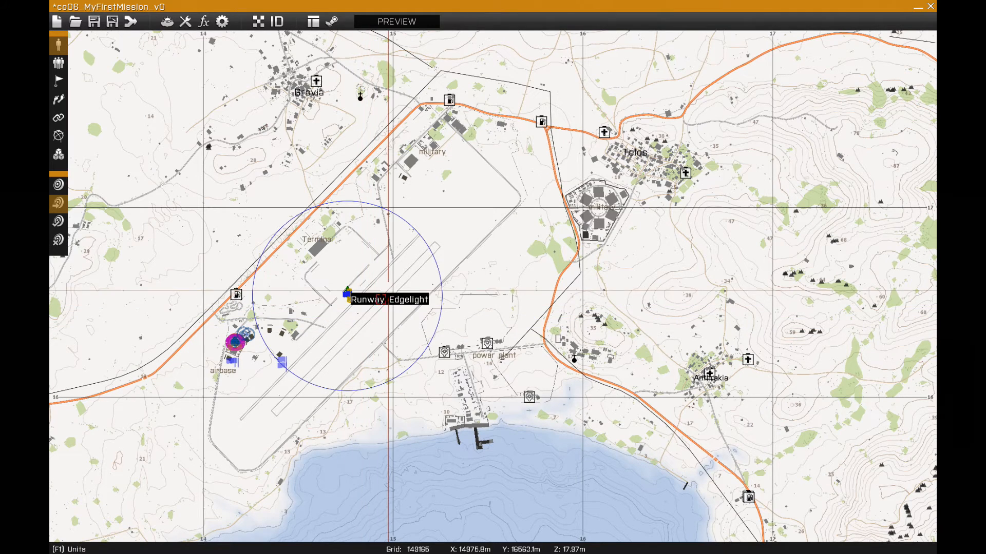
drag(349, 294, 649, 172)
Step: Position the officer at a street junction in Telos and the vehicle in the open yard beside a house
scroll(649, 166, up, 3)
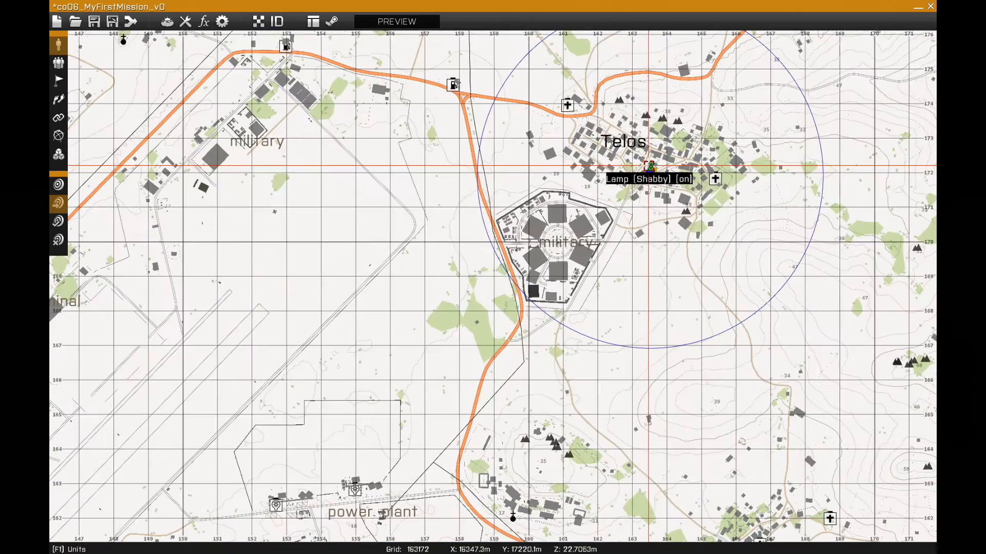
scroll(647, 166, up, 5)
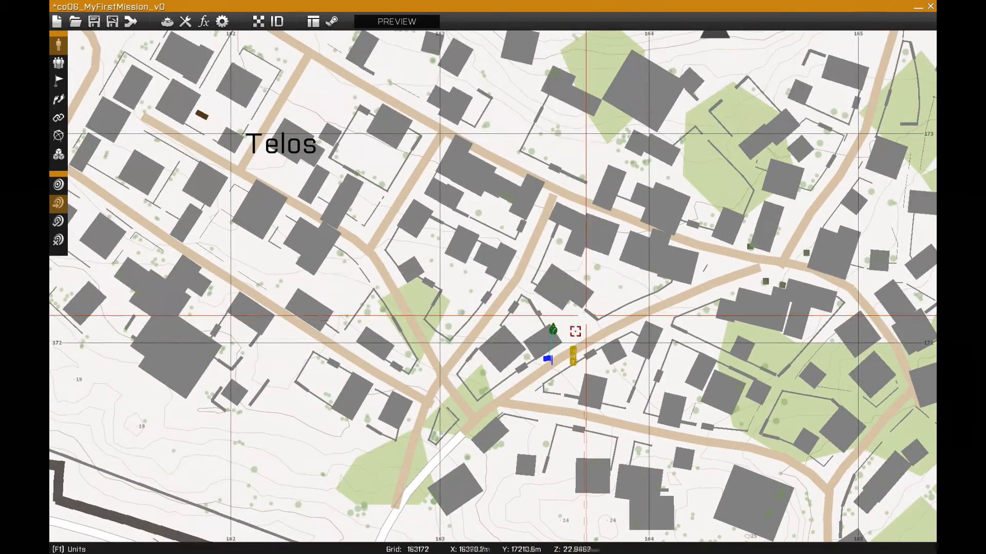
drag(553, 329, 599, 276)
drag(452, 160, 598, 282)
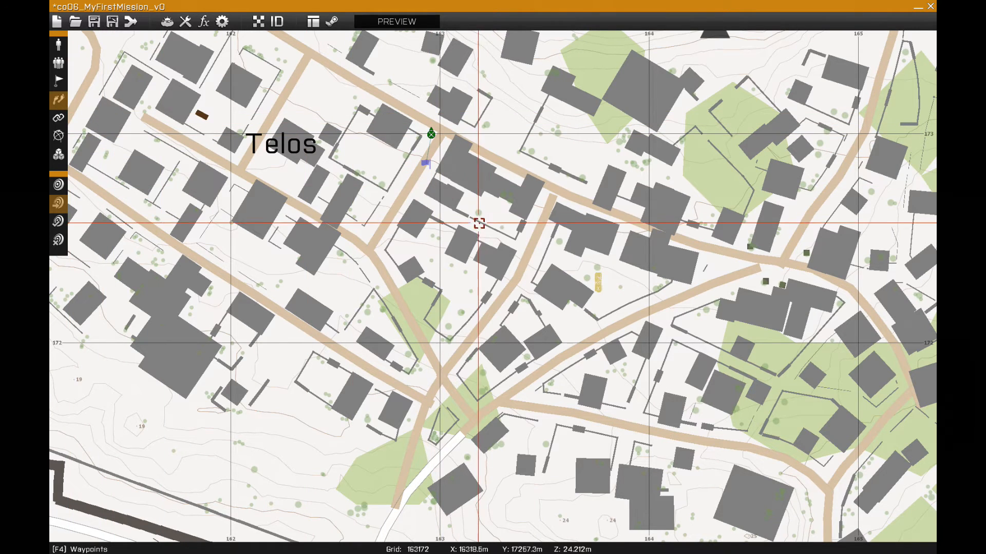
Step: Add a MOVE waypoint with Limited speed for the officer and shift it just north of the street, east of him
double_click(460, 173)
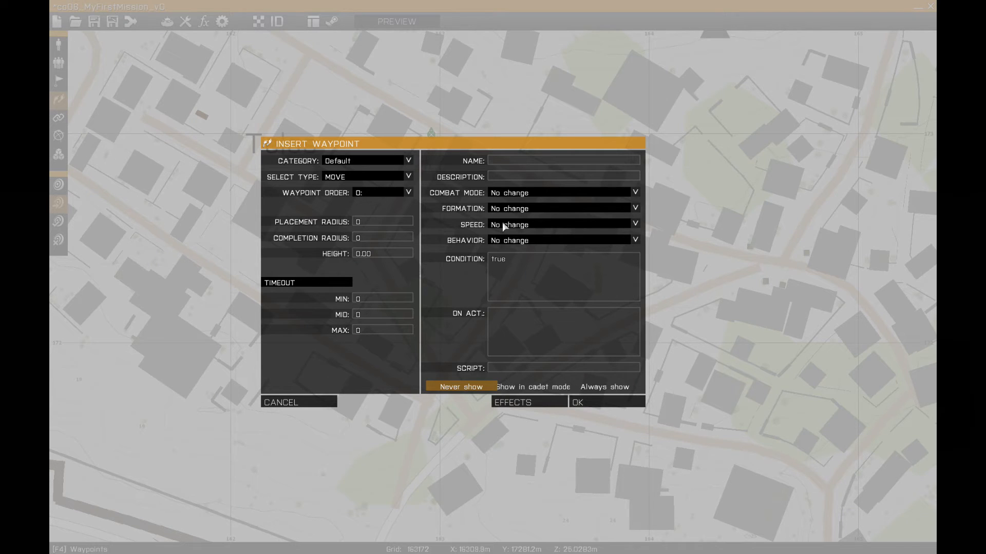
click(516, 226)
click(517, 257)
click(521, 225)
click(519, 247)
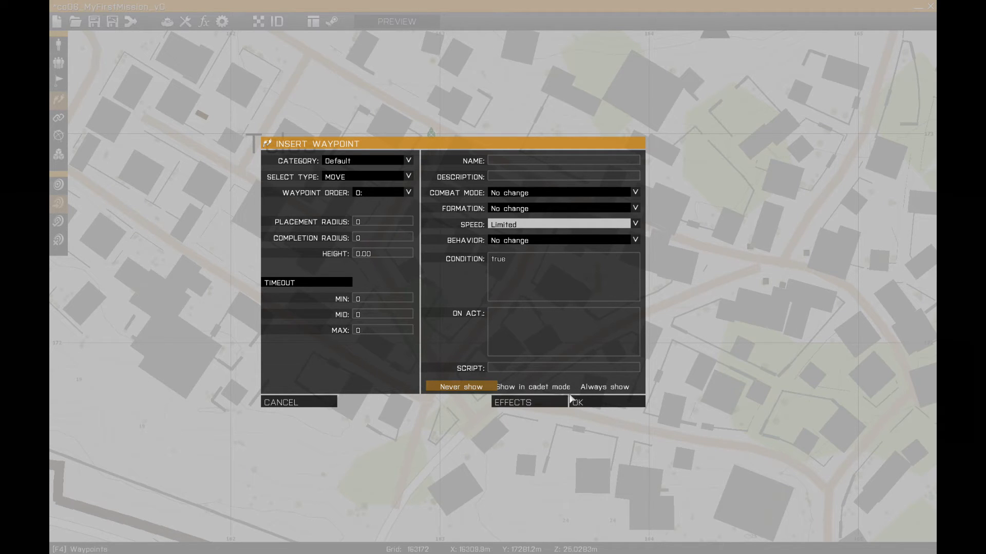
click(591, 404)
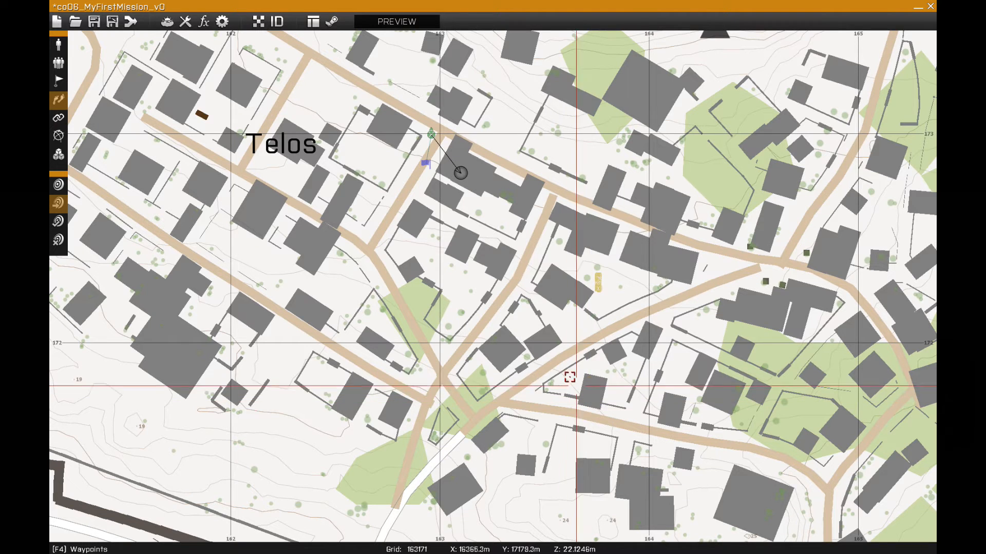
drag(461, 172, 495, 134)
Step: Add a MOVE waypoint inside the large building near the officer at Position #8, with timeouts 11, 12 and 16
double_click(472, 172)
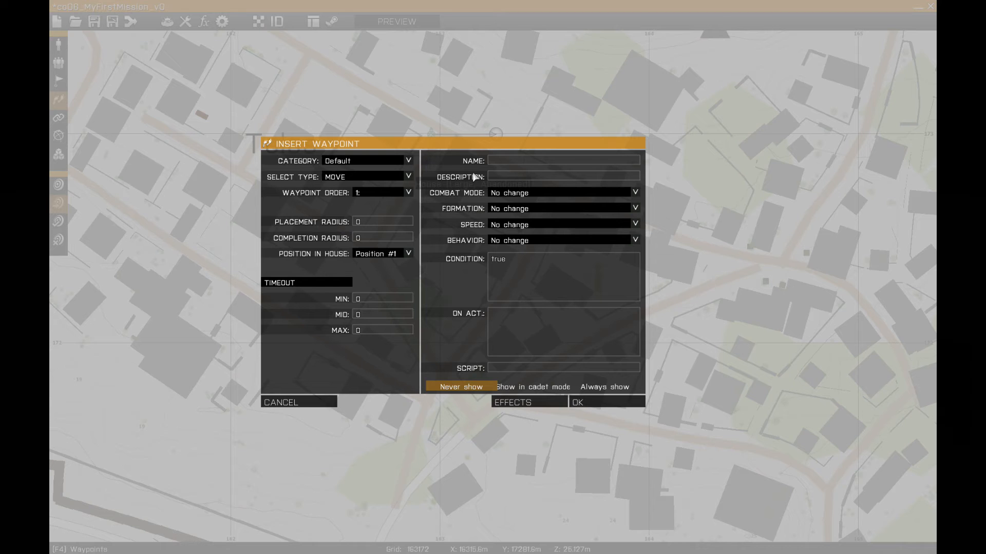
click(389, 255)
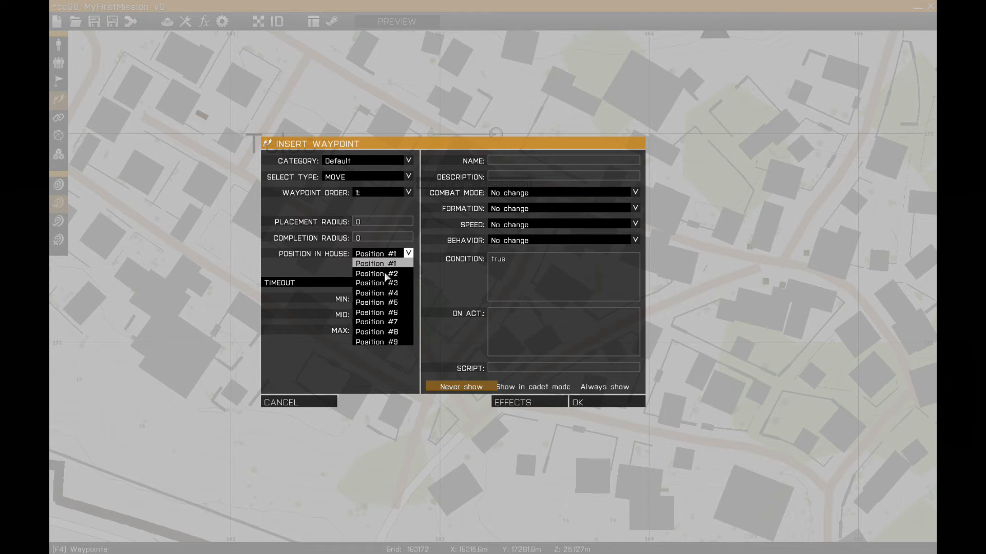
click(375, 332)
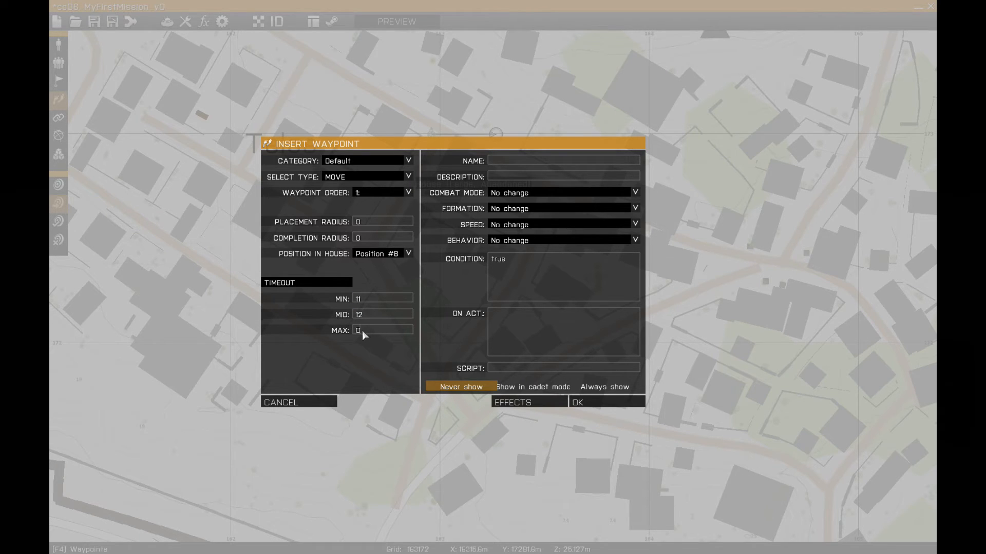
text(16)
click(594, 402)
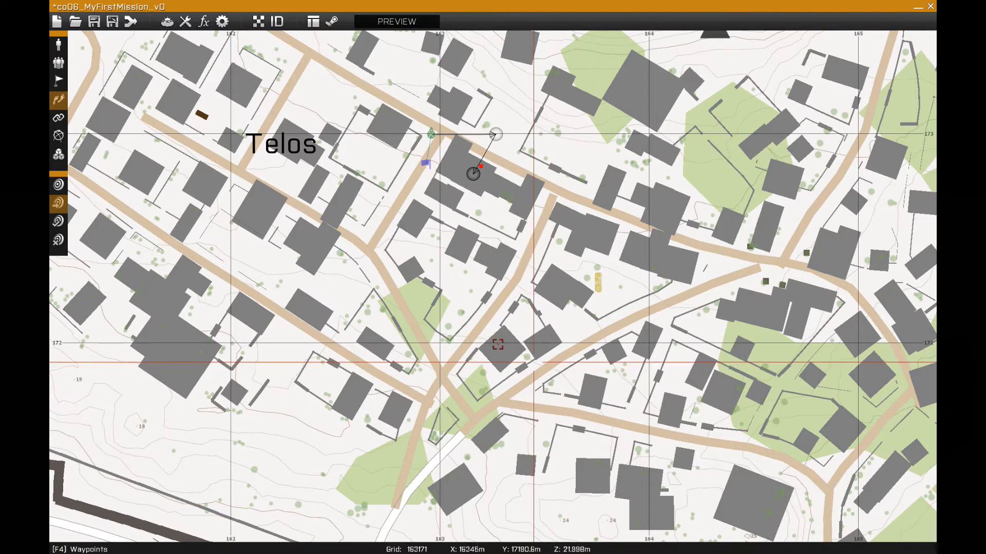
Step: Add a MOVE waypoint in the house beside the parked vehicle at Position #5, with timeouts 10, 20 and 60
double_click(556, 288)
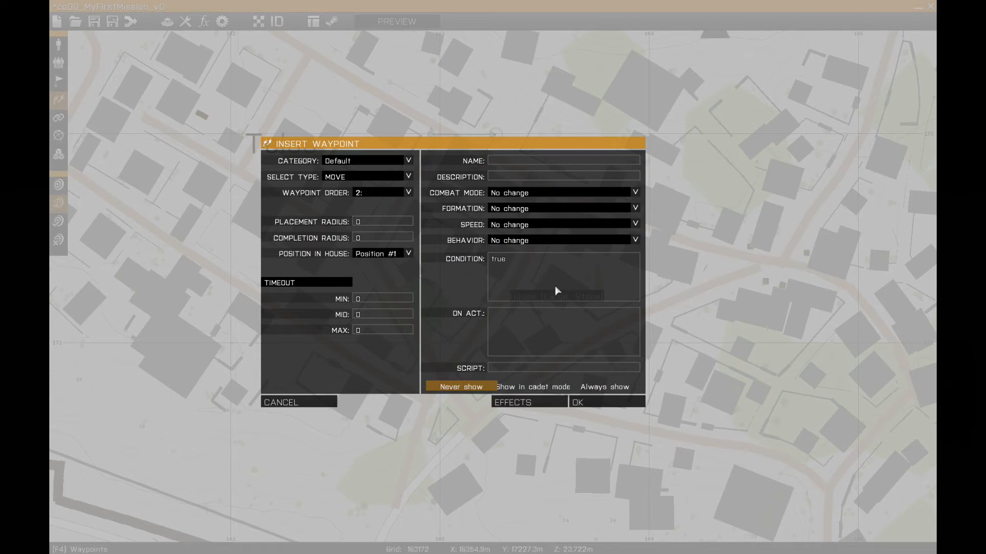
click(408, 253)
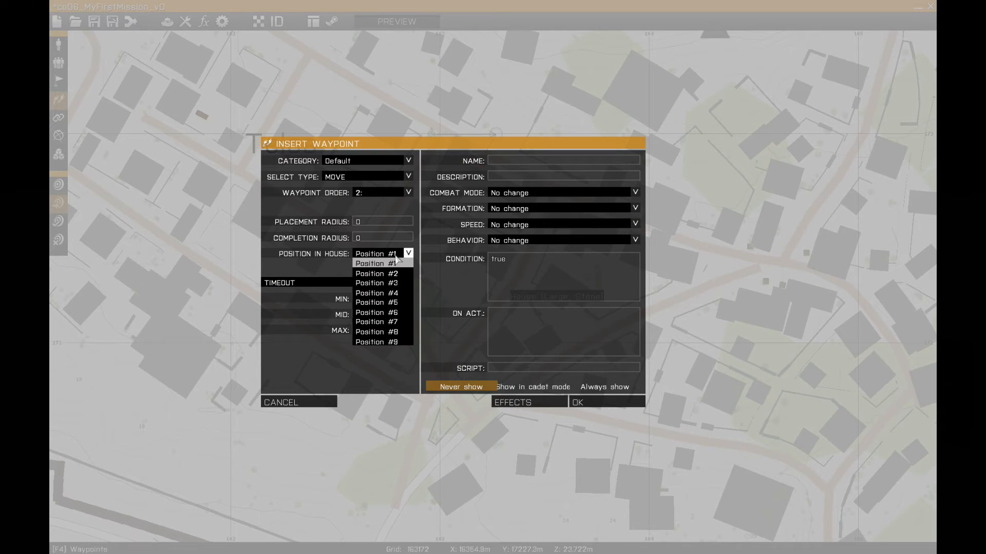
click(381, 302)
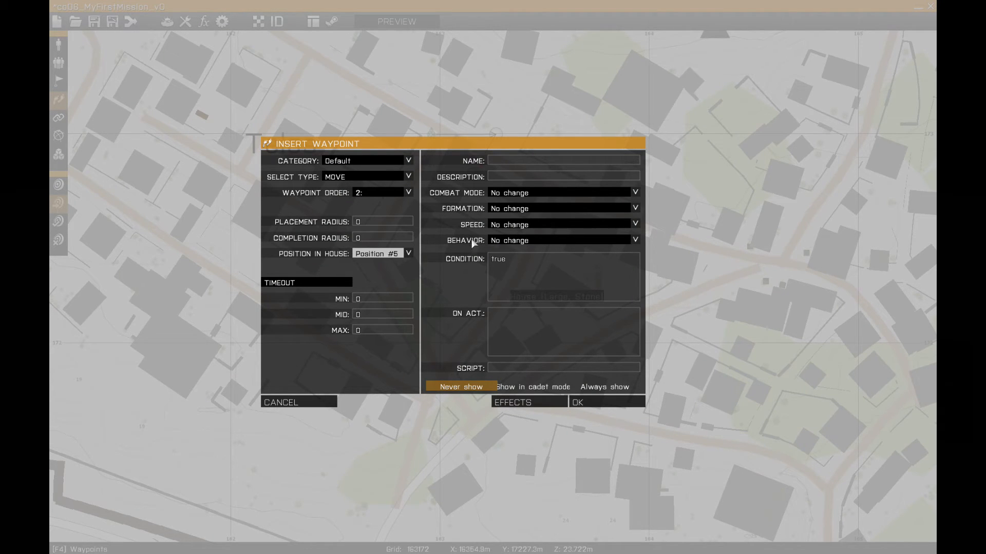
click(381, 299)
text(10)
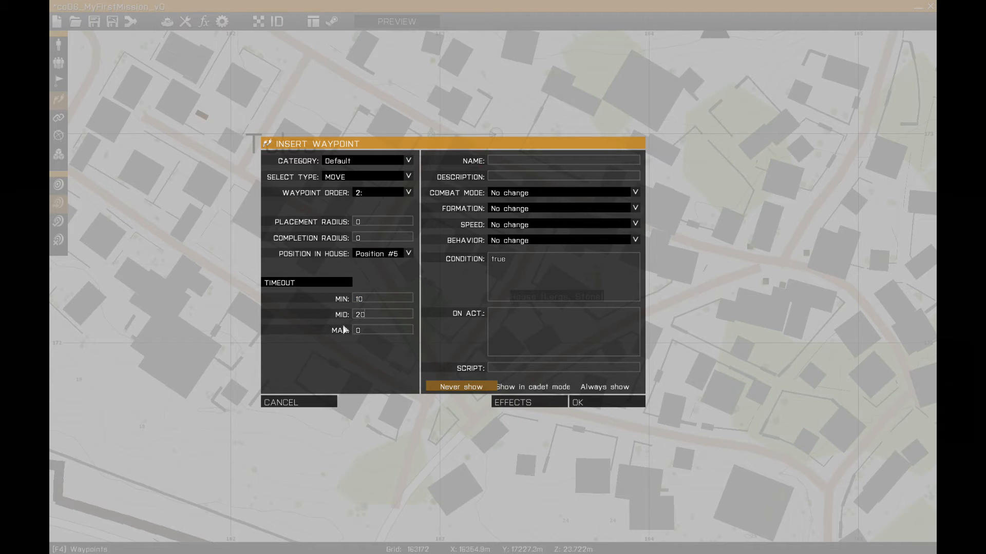
click(366, 331)
text(60)
click(577, 402)
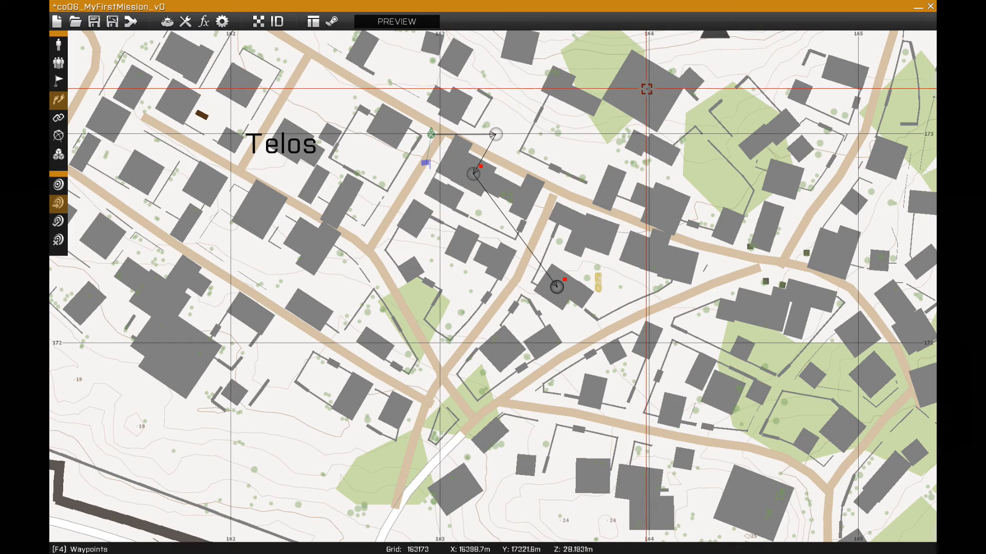
Step: Add a MOVE waypoint in the Stone House (Big, Grey) north of the street, with timeout minimum 20 and maximum 50
double_click(555, 87)
drag(370, 299, 316, 298)
text(20)
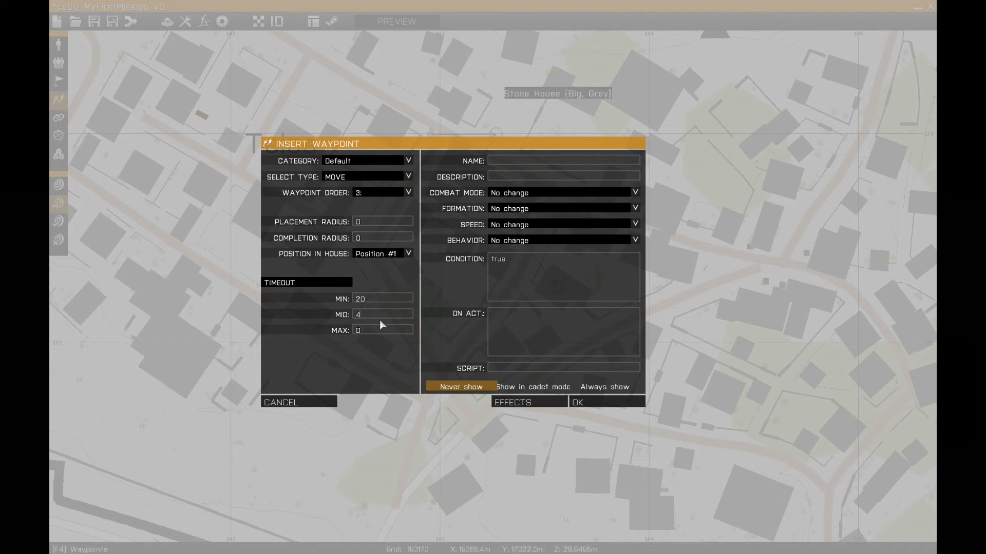
text(50)
click(578, 402)
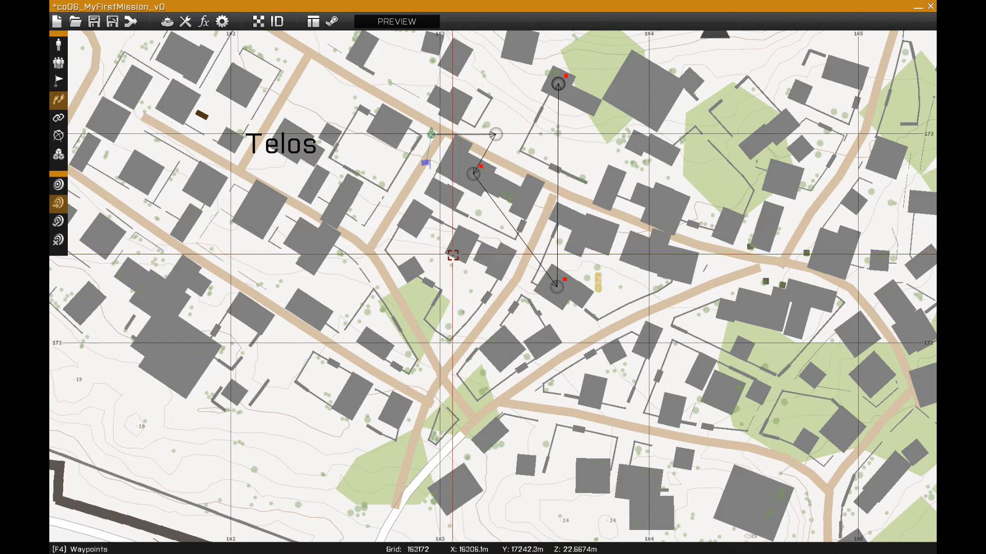
Step: Add a MOVE waypoint in the small house south of the large building, with timeouts 10, 20 and 40
double_click(461, 244)
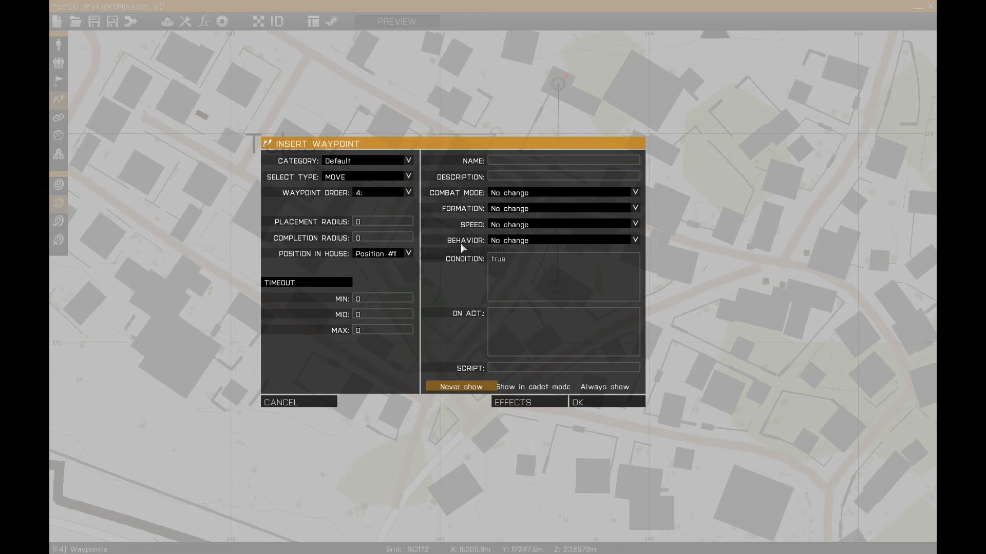
drag(365, 299, 308, 300)
text(10)
drag(332, 324, 279, 321)
text(2040)
click(578, 403)
Step: Add a MOVE waypoint with default settings in the open yard next to the vehicle
scroll(475, 213, up, 3)
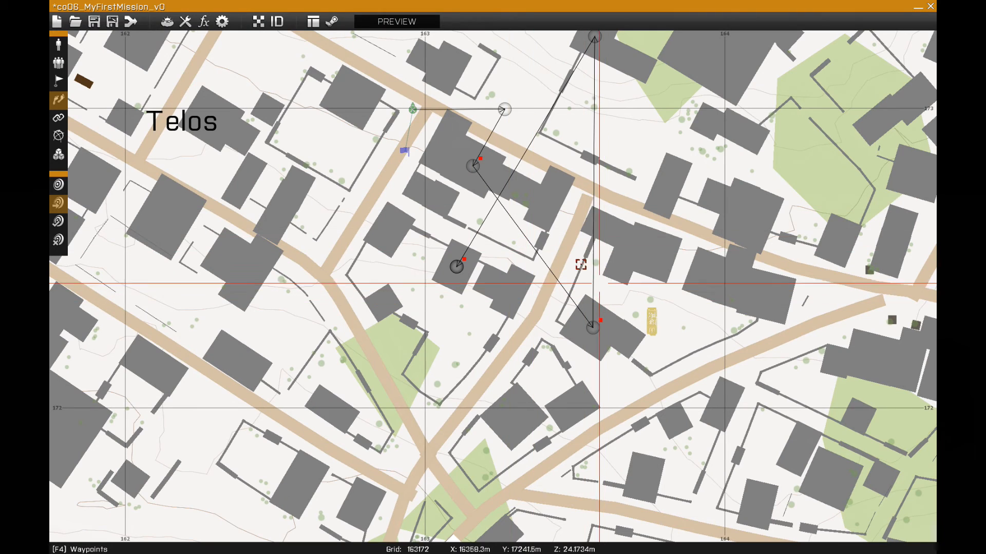
double_click(638, 290)
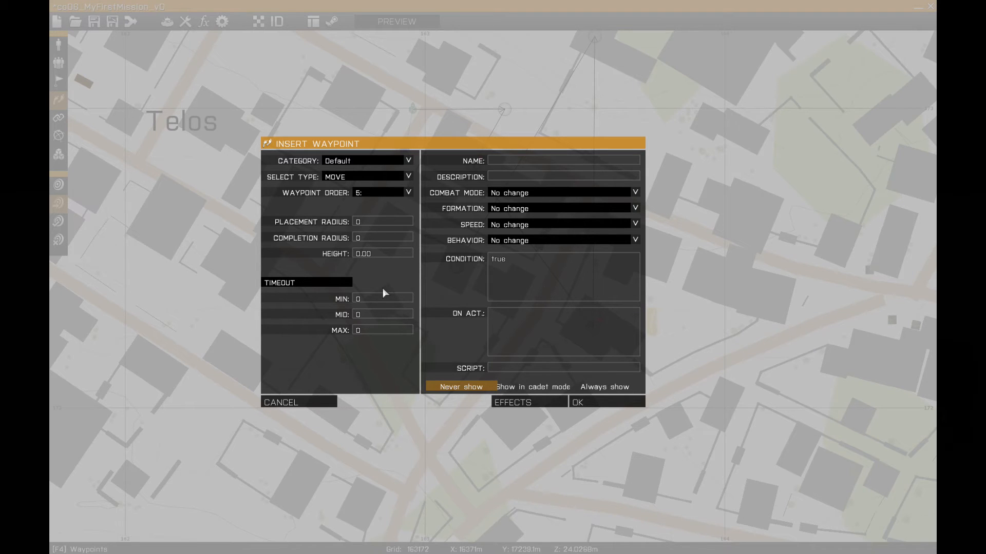
click(594, 402)
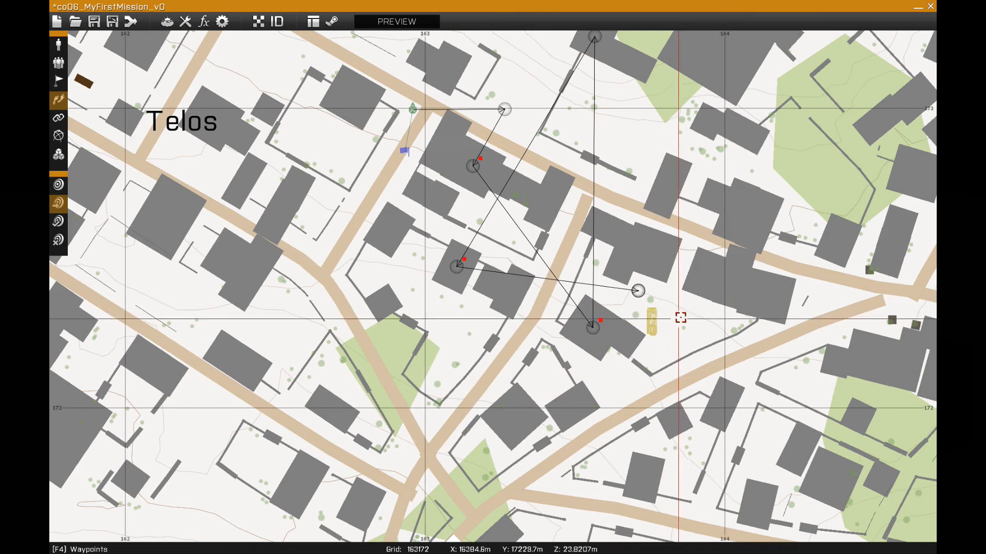
Step: Edit the yard waypoint to have a placement radius of 60 and timeouts 5, 10 and 20
right_drag(548, 295, 521, 339)
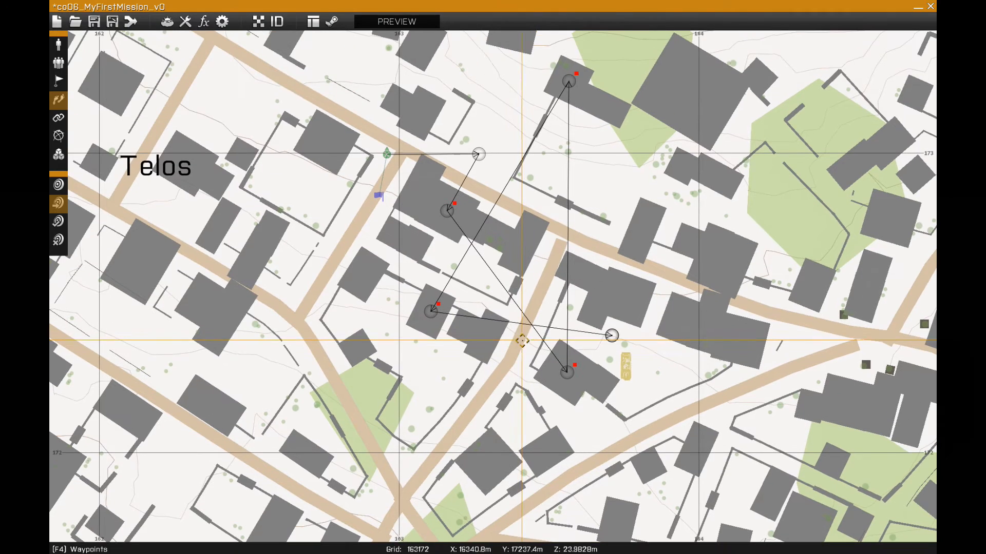
double_click(610, 334)
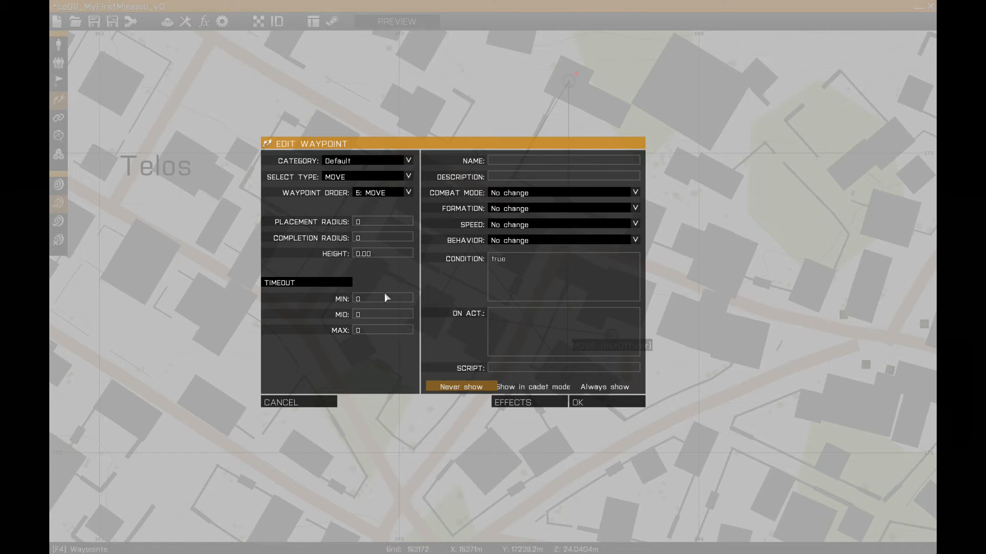
text(60)
text(5)
click(368, 315)
text(10)
text(20)
click(606, 405)
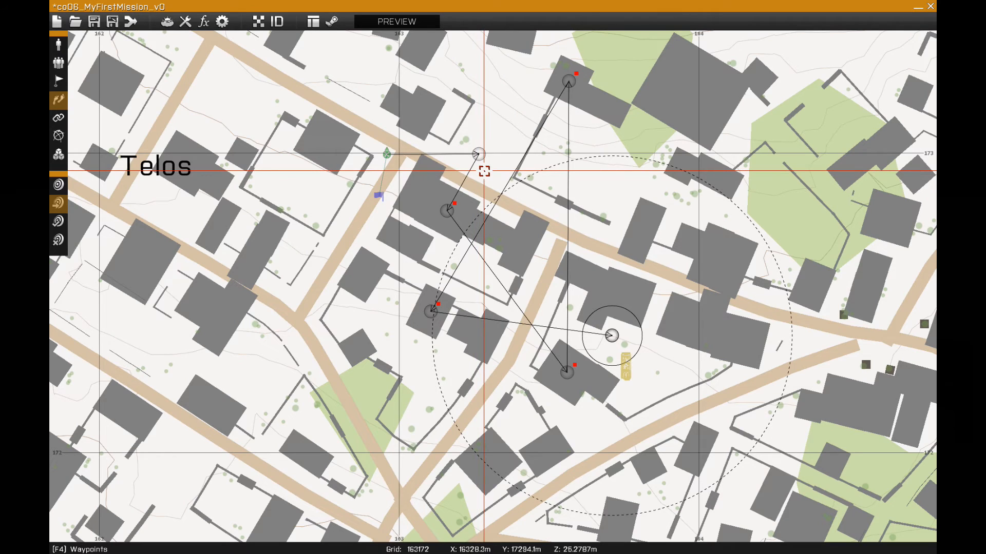
Step: Add a CYCLE waypoint just southeast of the officer's starting position at the street corner
double_click(391, 165)
click(370, 177)
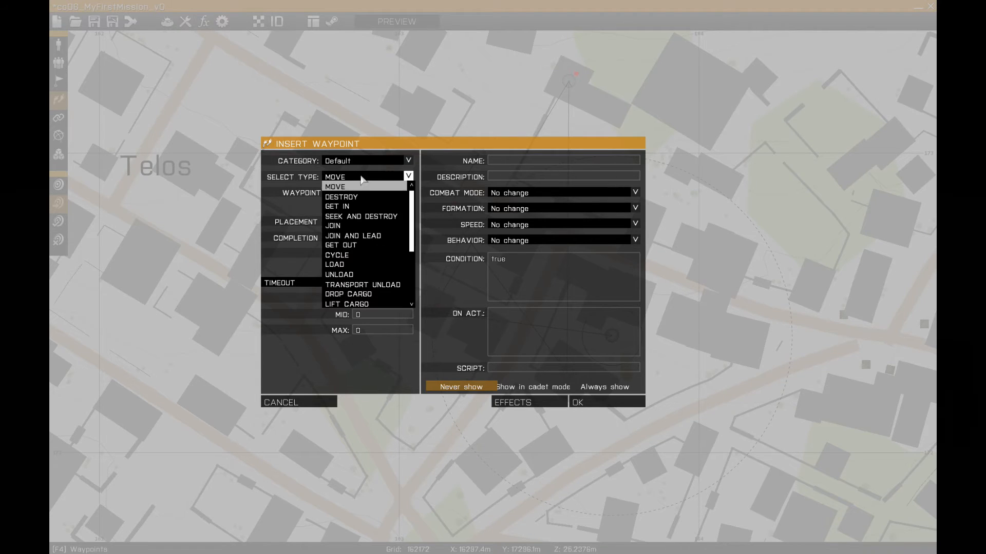
click(359, 258)
click(601, 402)
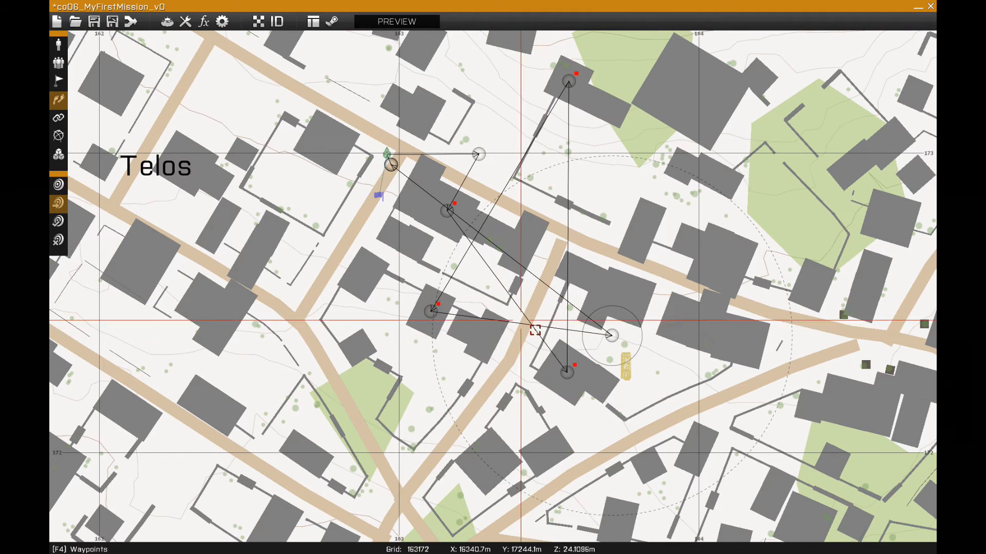
Step: Reduce the yard waypoint's placement radius and shift the waypoint slightly southeast, to the east side of the parked vehicle
double_click(612, 335)
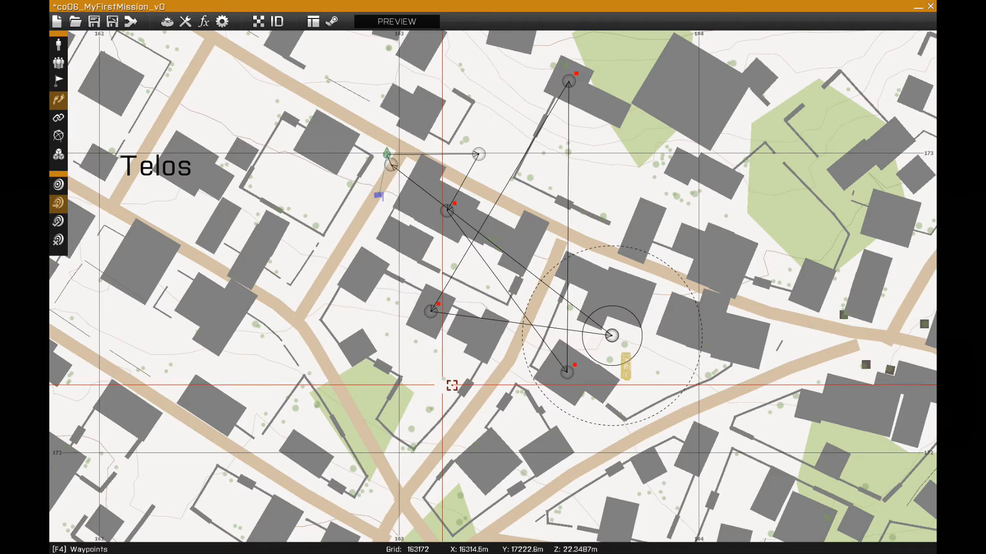
click(605, 402)
drag(612, 336, 637, 353)
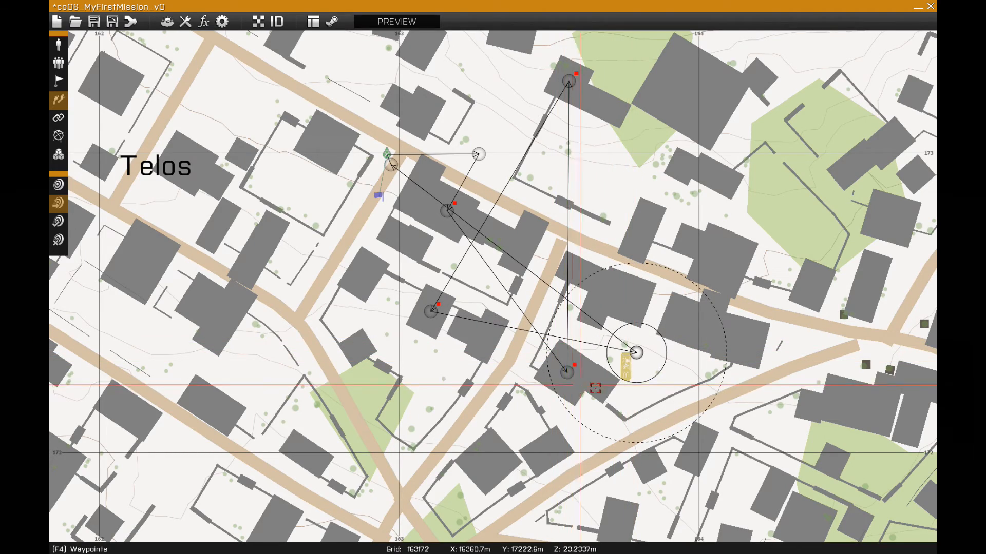
Step: Place an Independent AAF static Mk30 HMG .50 (raised) in the yard northeast of the vehicle, with azimuth 30
scroll(615, 391, down, 2)
scroll(705, 376, down, 1)
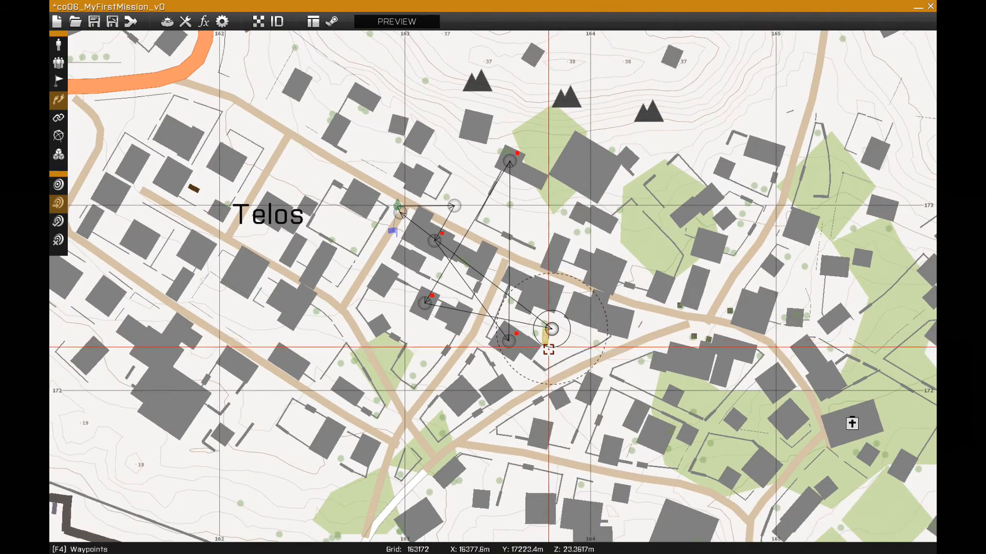
scroll(559, 316, up, 4)
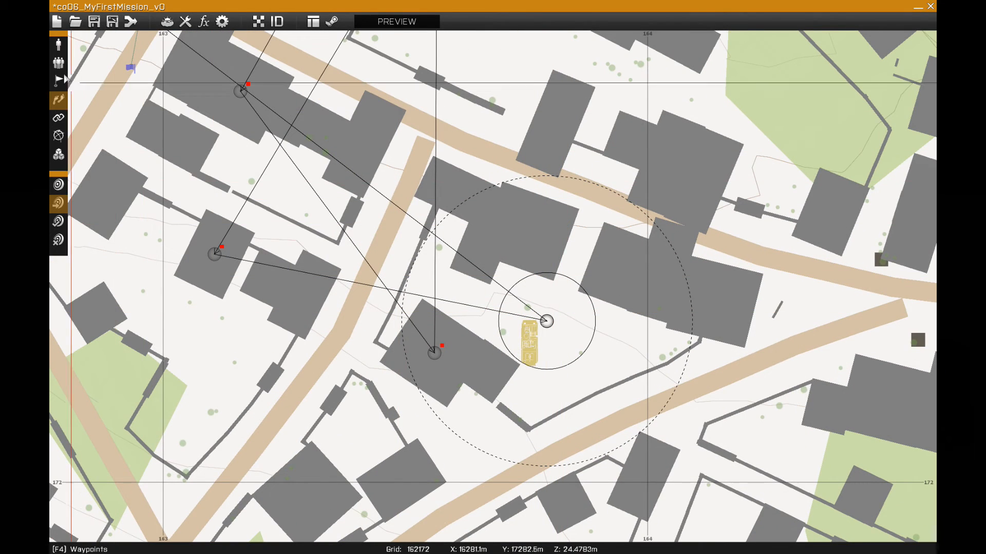
click(60, 47)
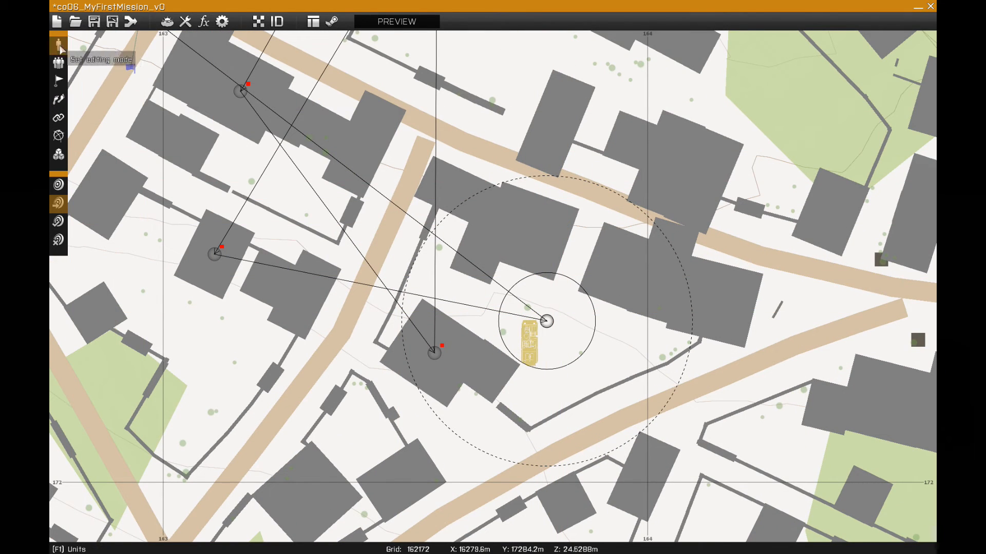
double_click(557, 303)
click(361, 163)
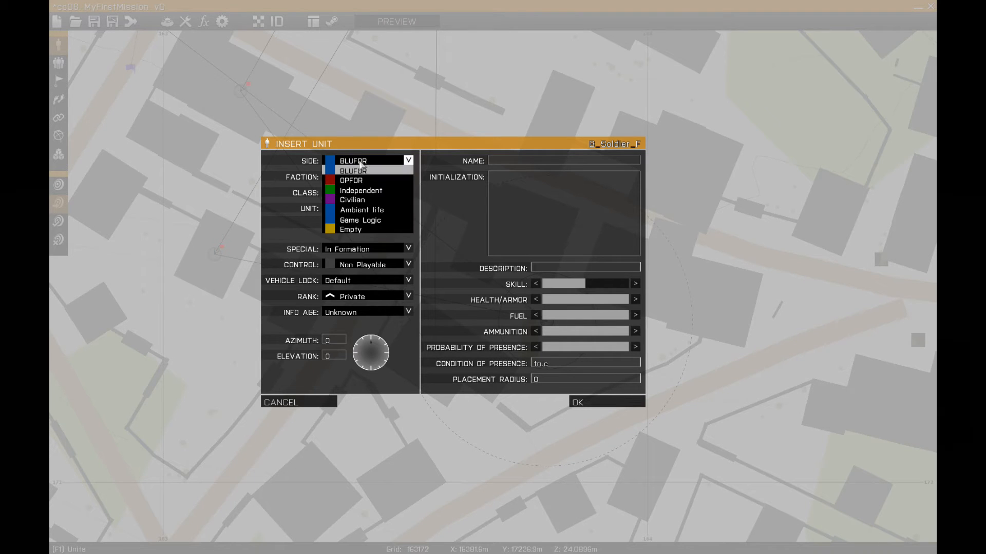
click(357, 200)
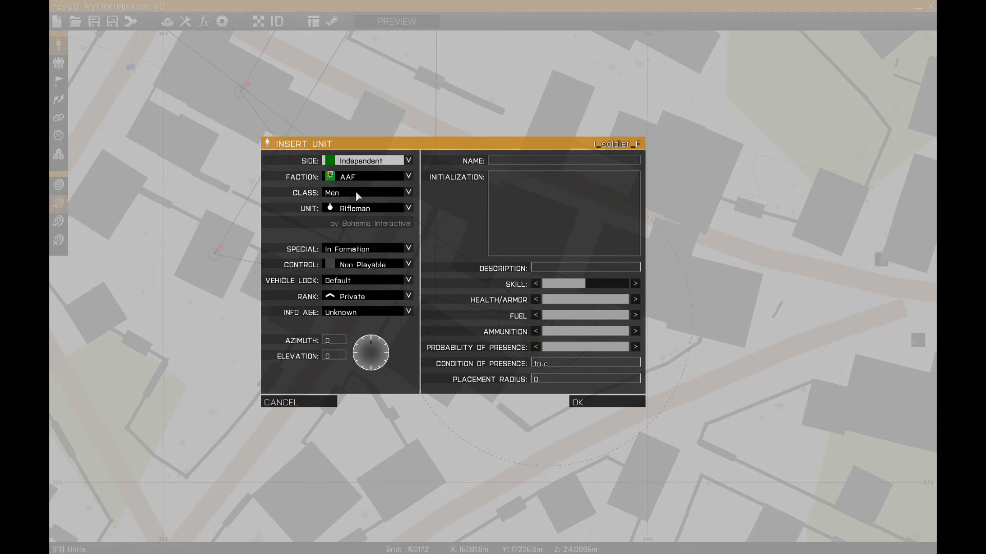
click(358, 196)
click(351, 311)
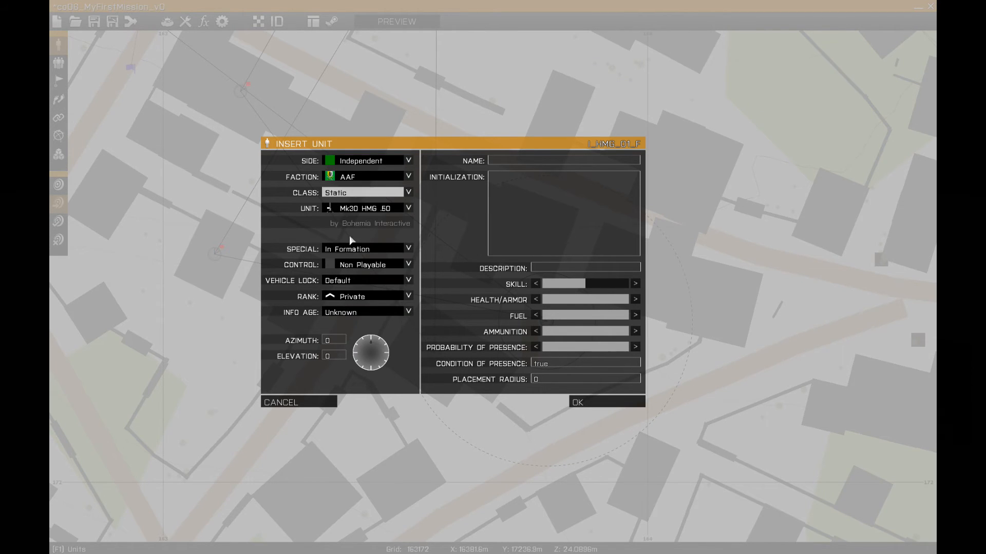
click(359, 211)
click(382, 228)
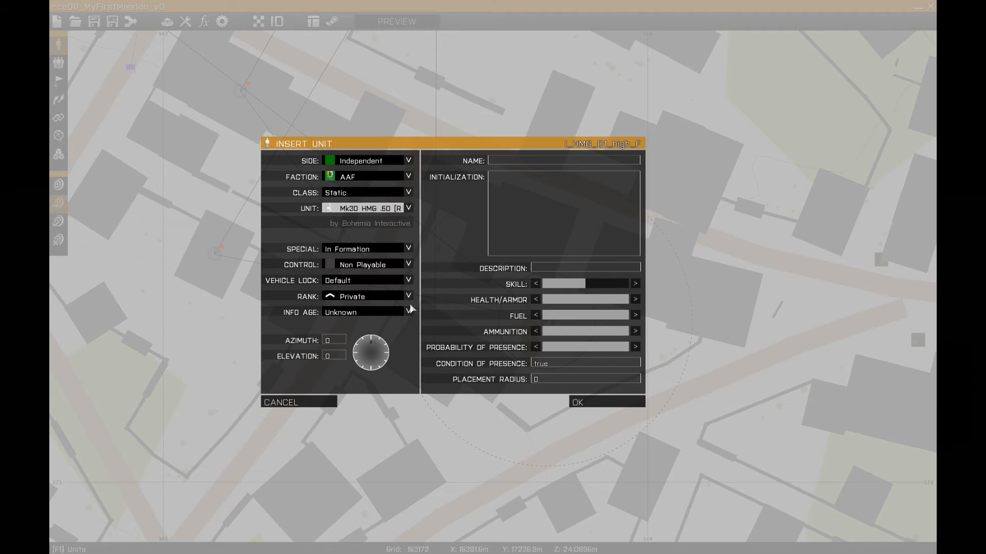
drag(378, 352, 383, 343)
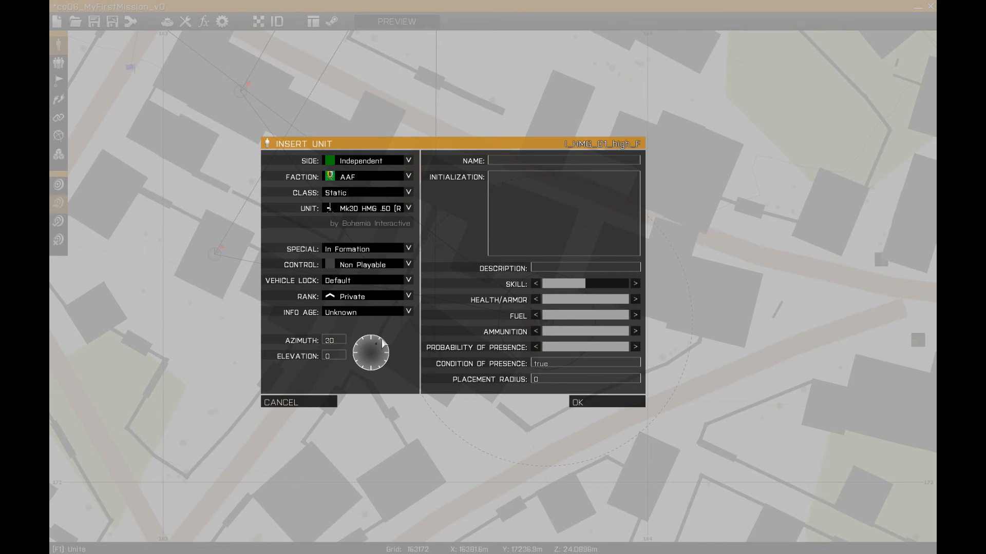
click(570, 403)
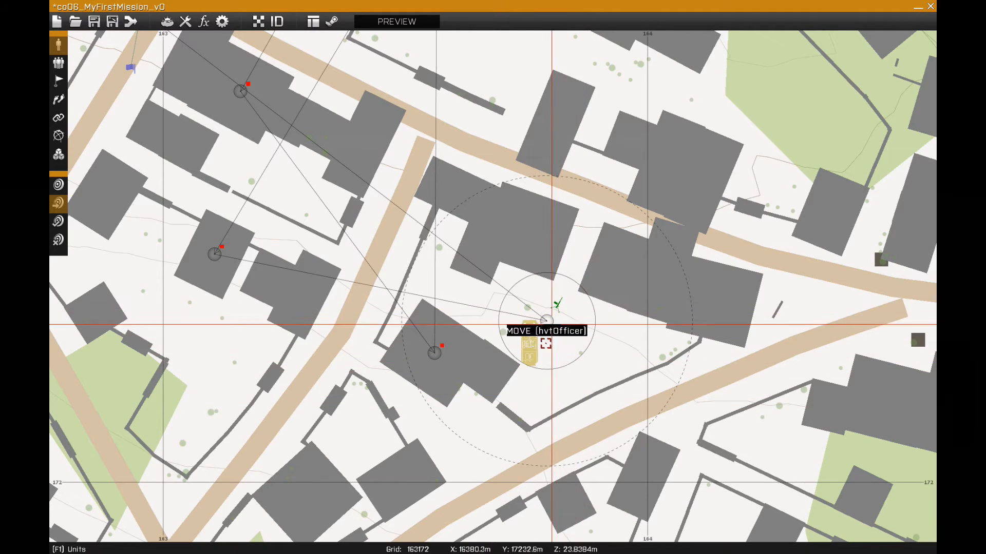
Step: Place an Independent AAF Autorifleman from the Men class near the wall north of the waypoint house, west of the vehicle
double_click(434, 284)
click(349, 193)
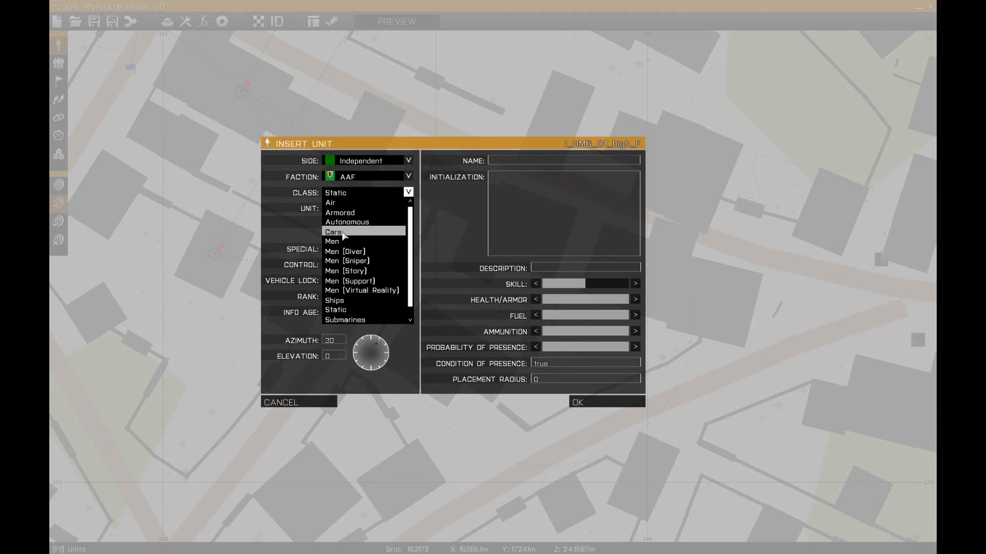
click(343, 245)
click(368, 208)
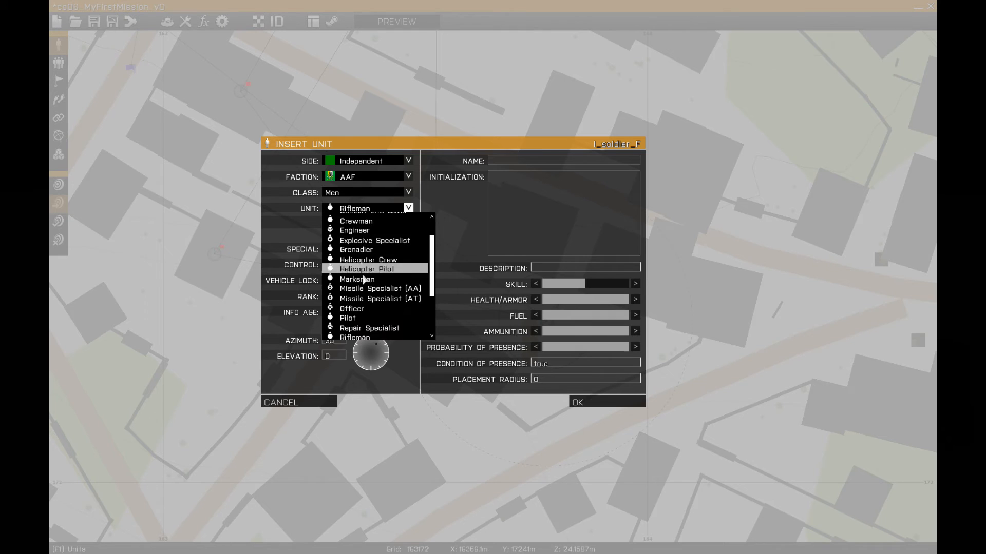
click(363, 228)
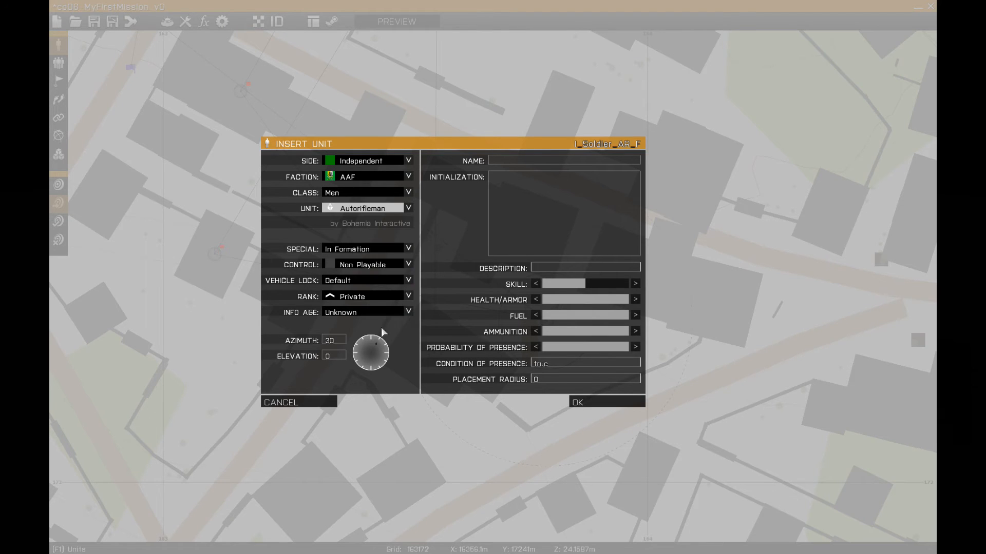
click(587, 403)
Step: Insert an Independent AAF infantry Air-defense Team group in the yard south of the vehicle
click(58, 62)
drag(436, 281, 482, 326)
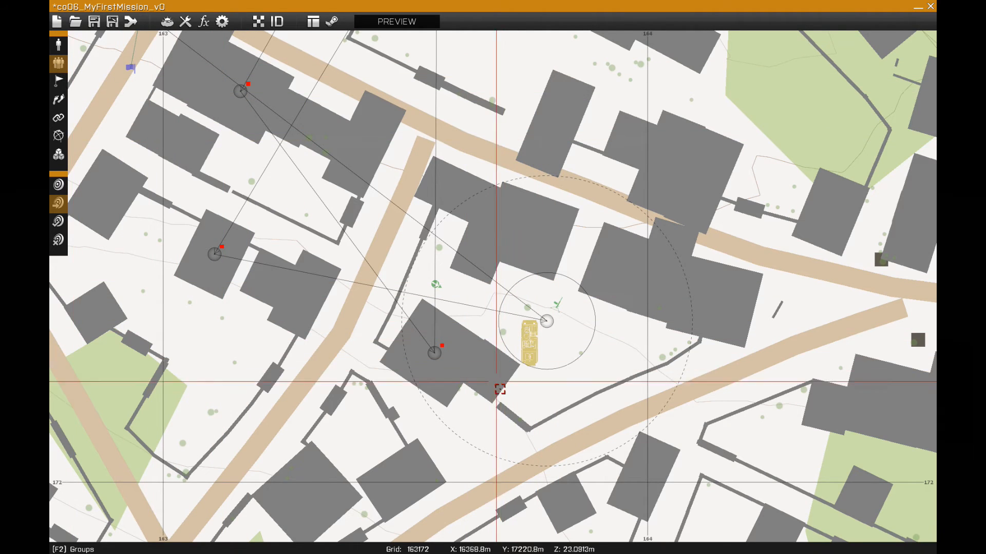
double_click(548, 388)
click(353, 162)
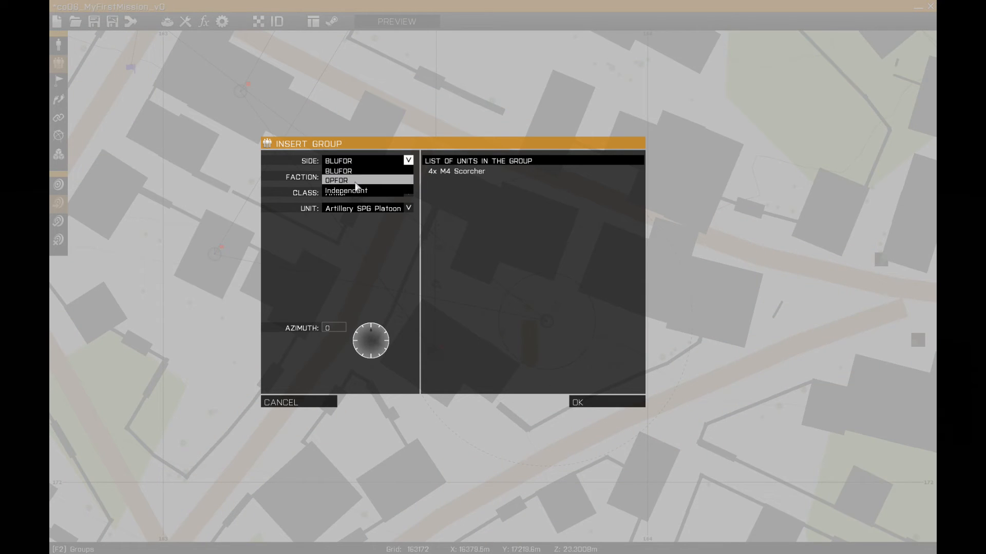
click(350, 192)
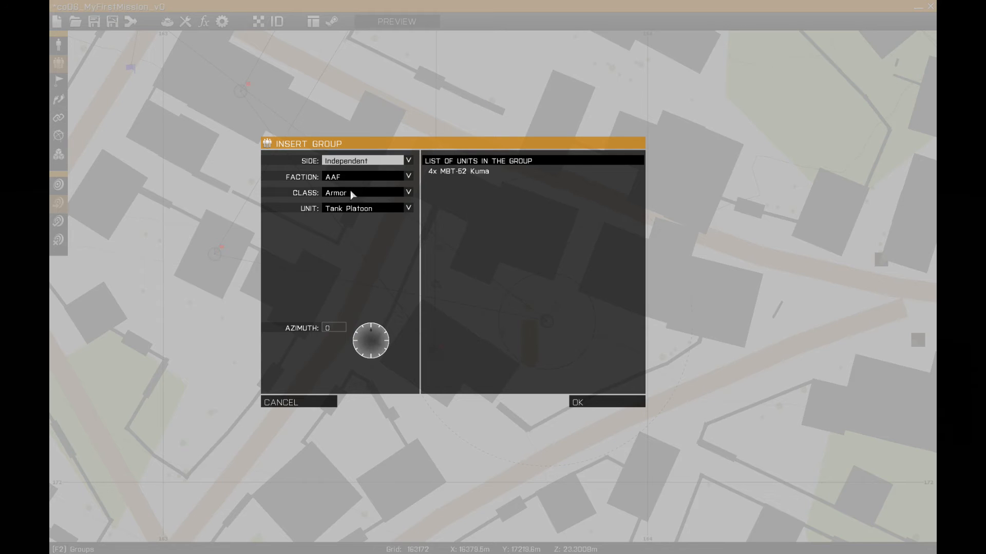
click(351, 192)
click(354, 211)
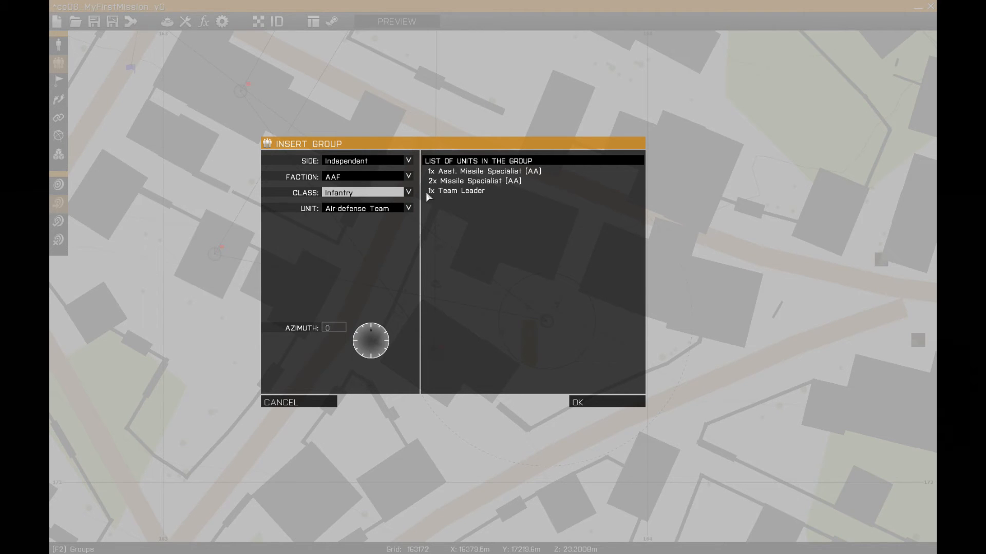
click(590, 403)
Step: Delete the members of the Air-defense Team south of the vehicle
scroll(607, 414, up, 4)
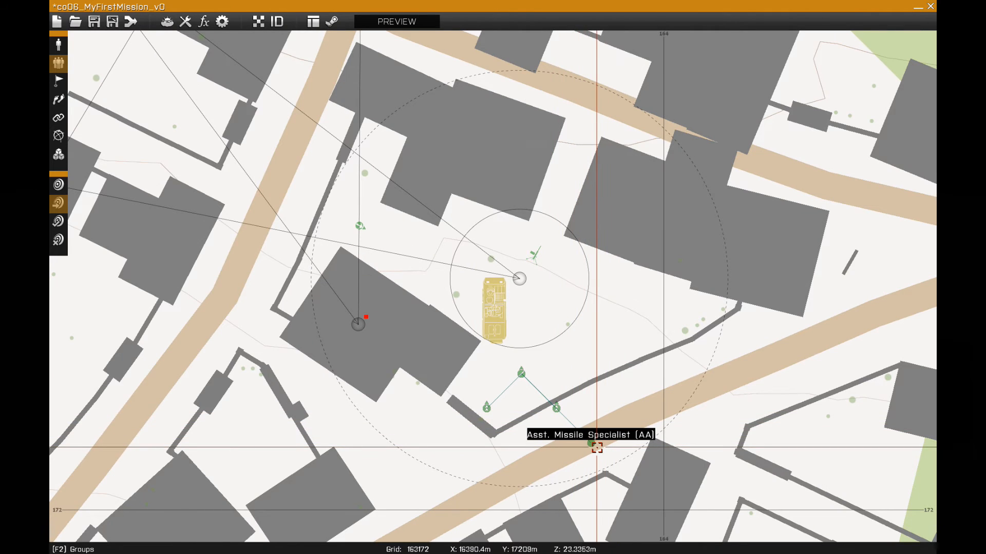
drag(595, 447, 556, 408)
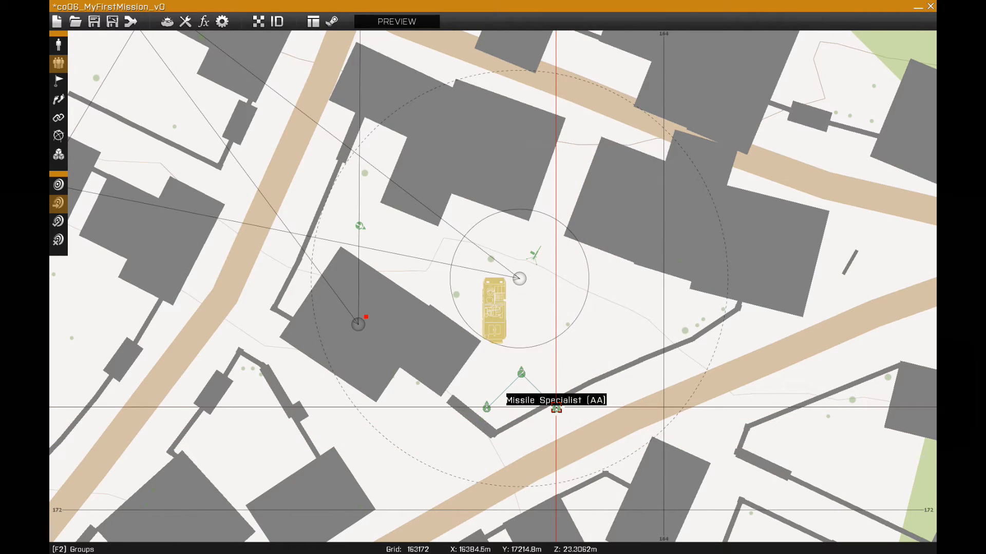
key(Delete)
key(Delete)
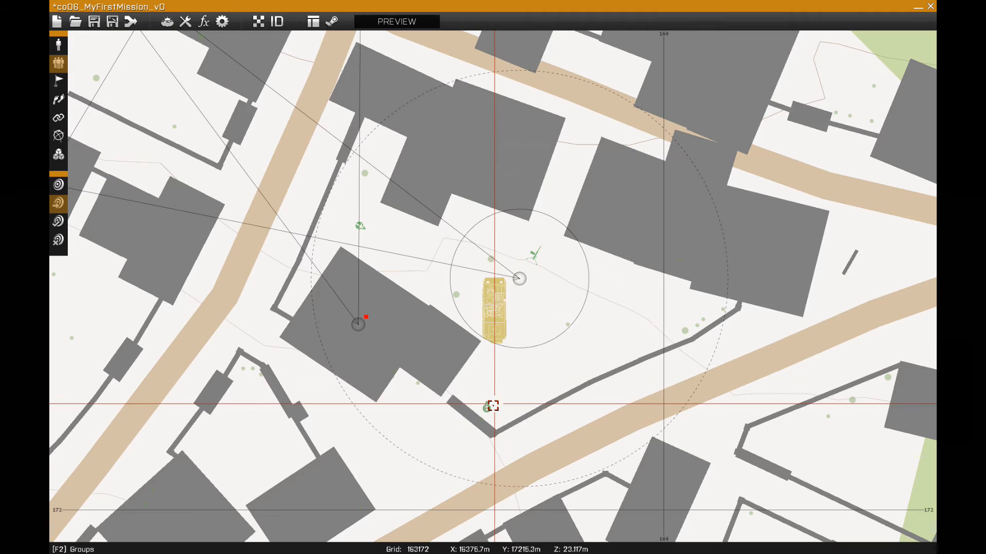
Step: Insert an Independent AAF infantry Fire Team group just south of the vehicle, keeping only three of its members
double_click(513, 359)
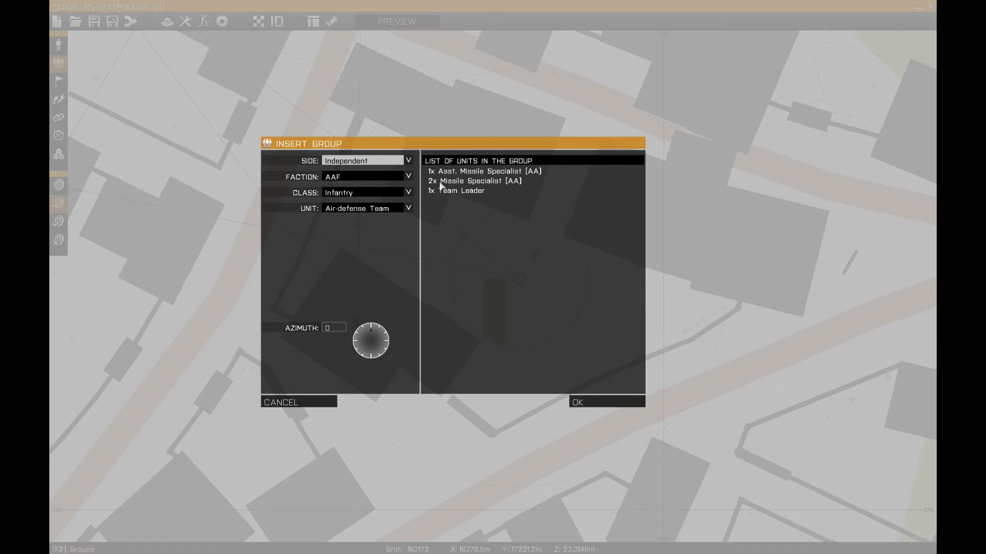
click(354, 208)
click(354, 237)
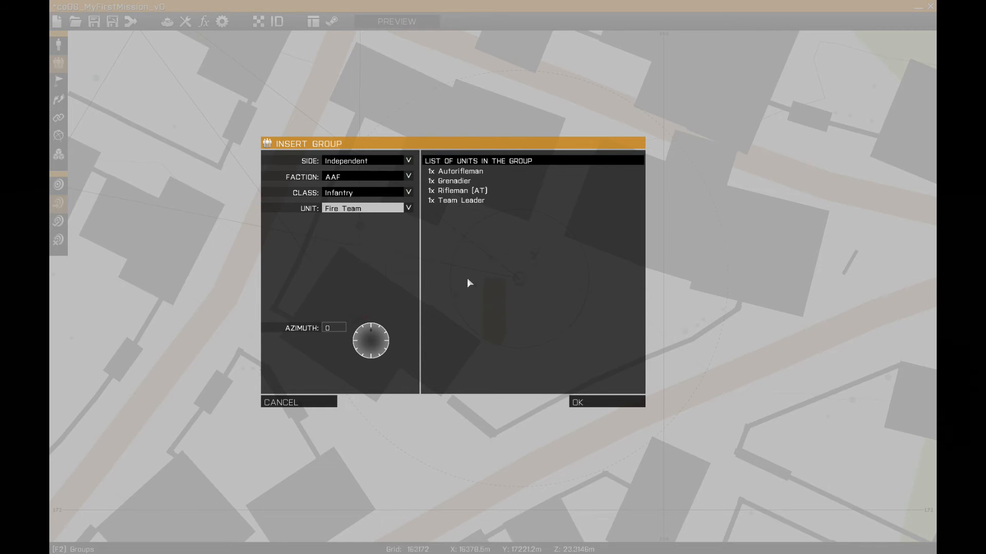
click(580, 399)
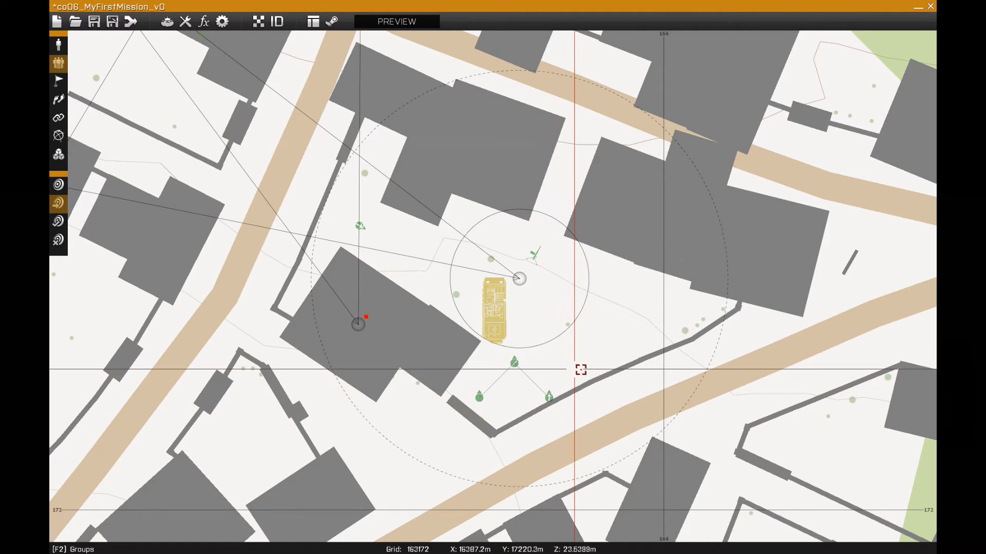
Step: Give the fire team a SEEK AND DESTROY waypoint just east of the vehicle with a placement radius of 40
scroll(574, 371, down, 3)
click(548, 365)
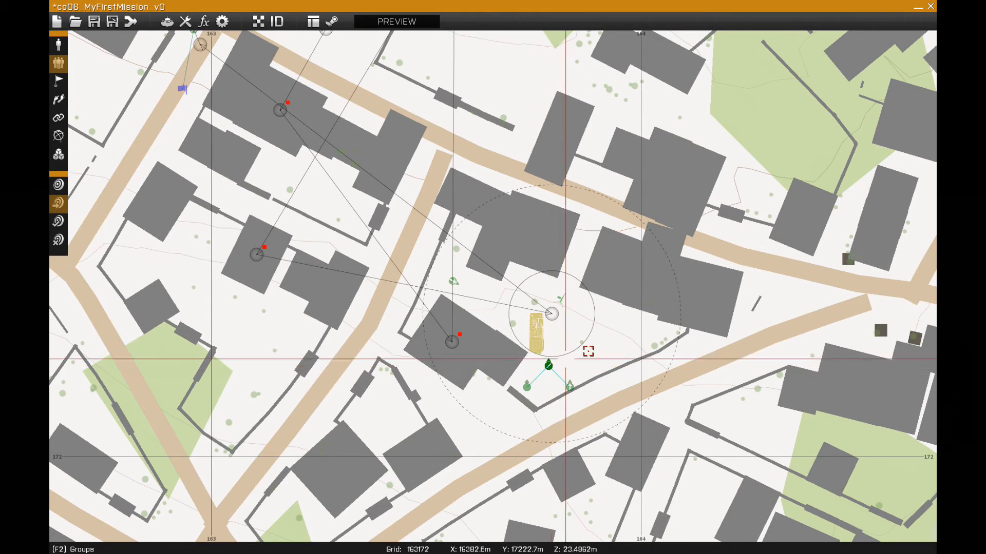
double_click(582, 324)
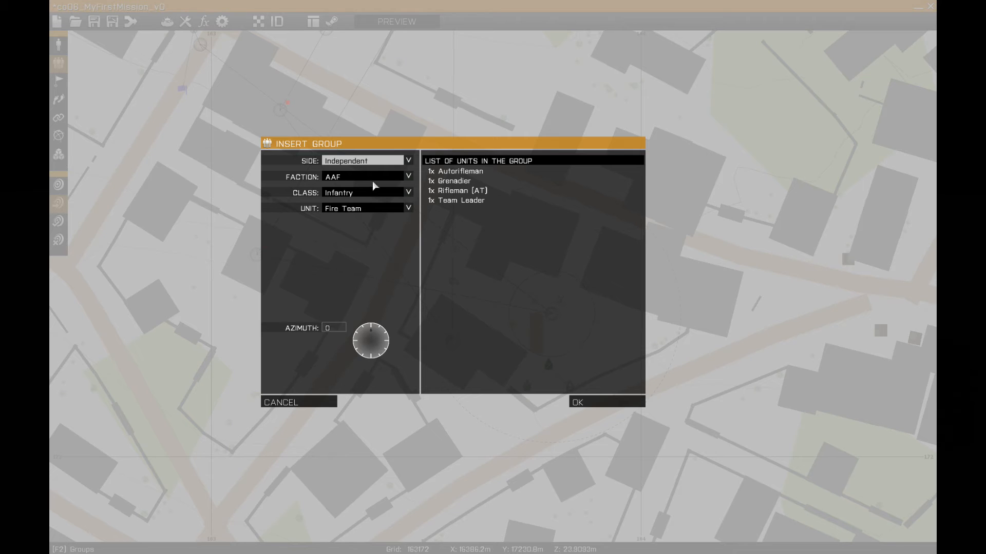
click(297, 403)
click(58, 99)
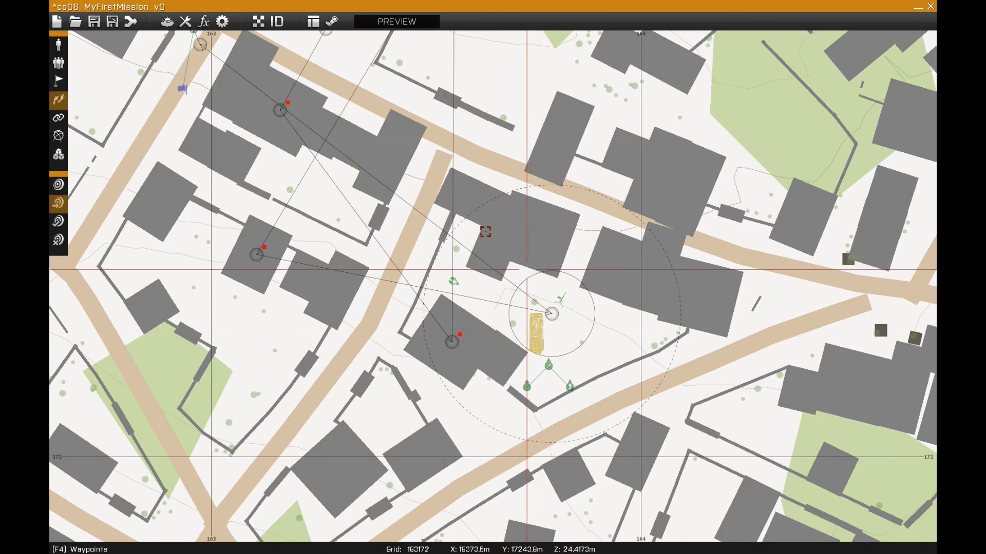
double_click(574, 333)
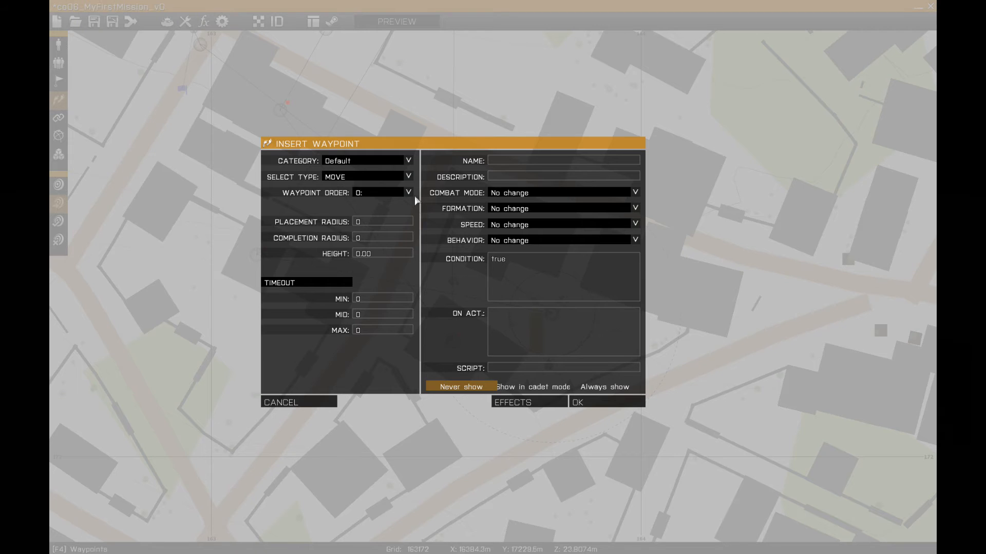
click(359, 183)
click(402, 219)
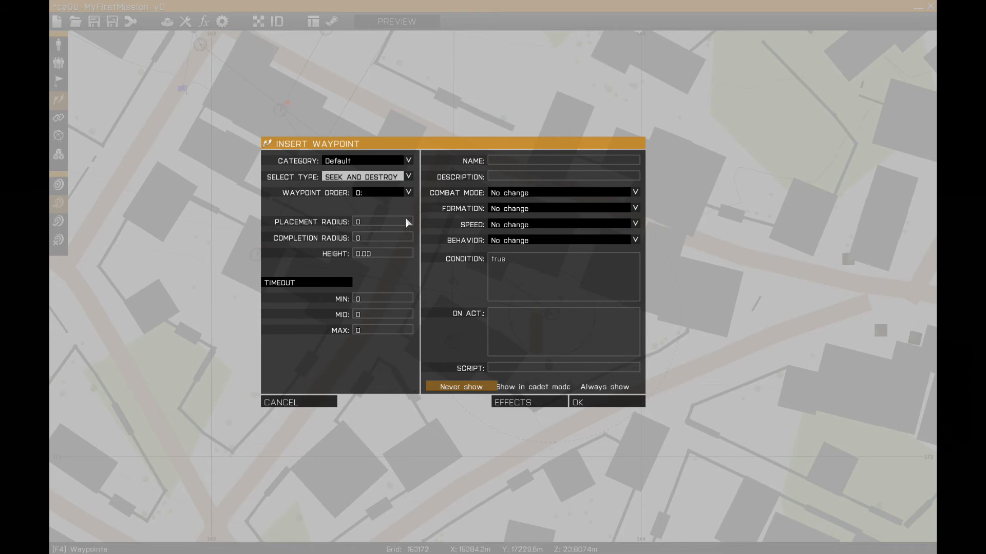
click(373, 222)
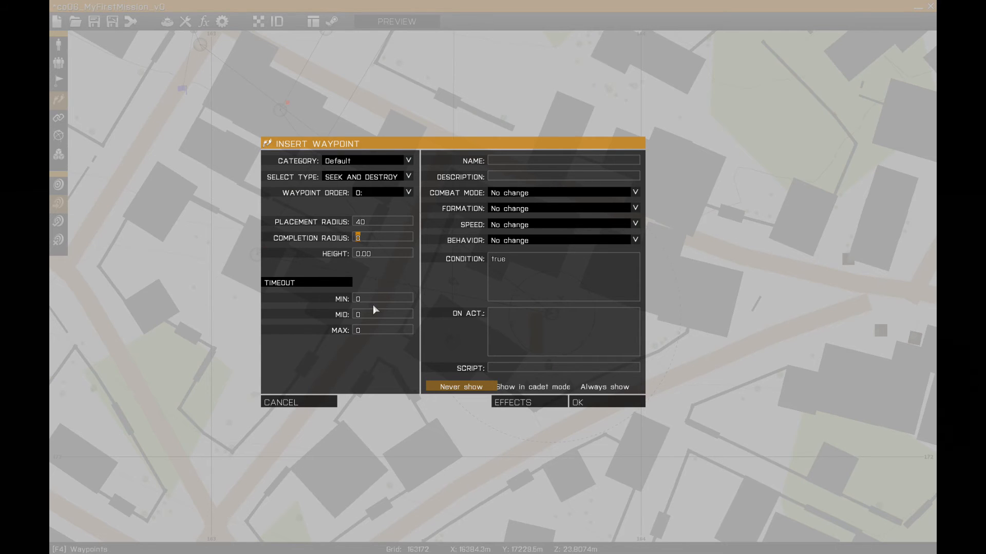
click(590, 402)
scroll(648, 349, down, 3)
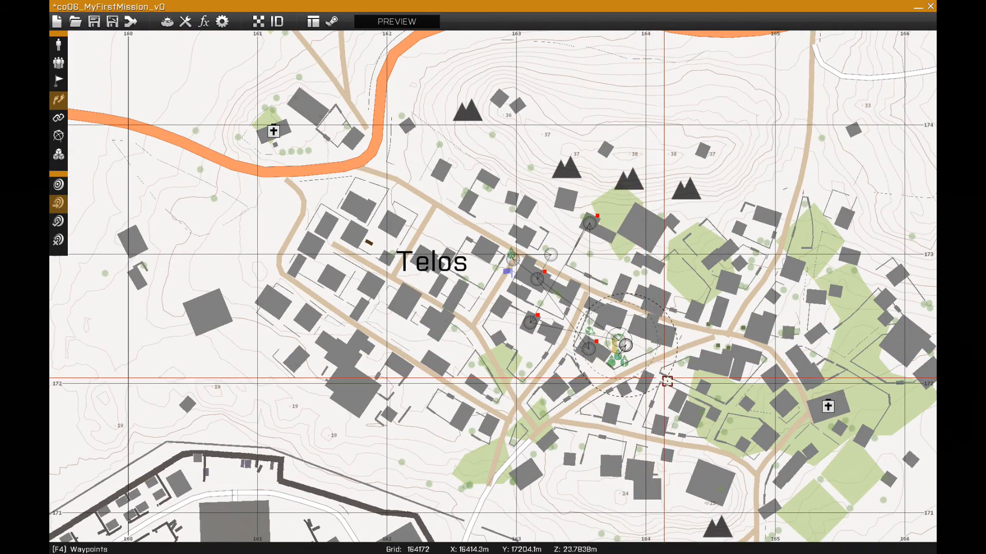
right_drag(646, 378, 530, 349)
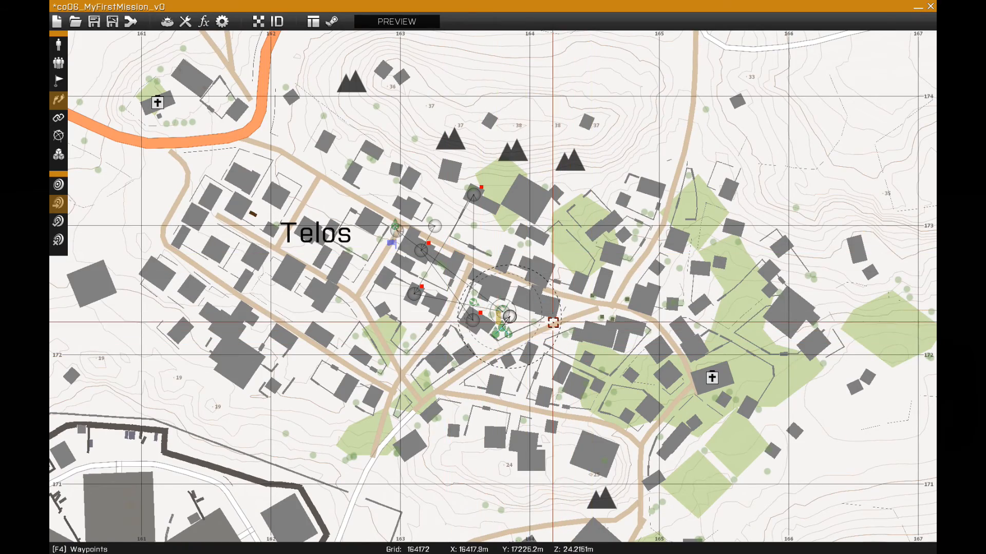
scroll(409, 362, down, 3)
right_drag(659, 339, 552, 363)
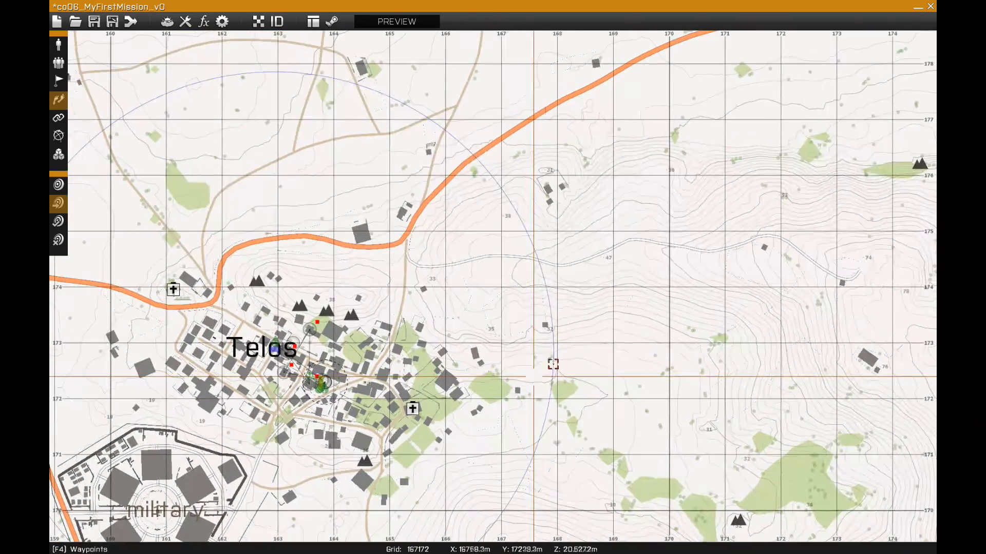
Step: Insert an Independent AAF infantry Fire Team group in the open hills east of Telos
click(58, 64)
double_click(565, 294)
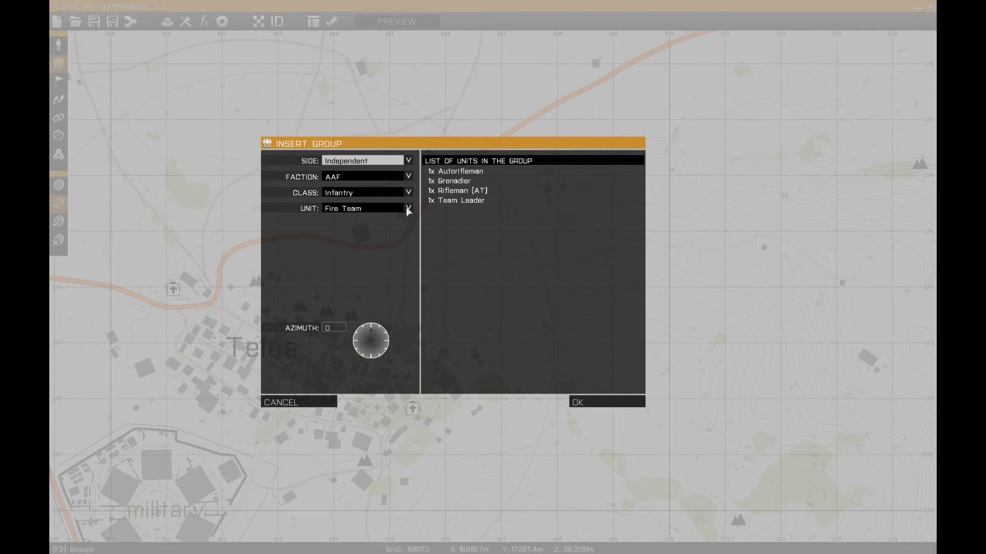
click(587, 402)
scroll(564, 286, up, 6)
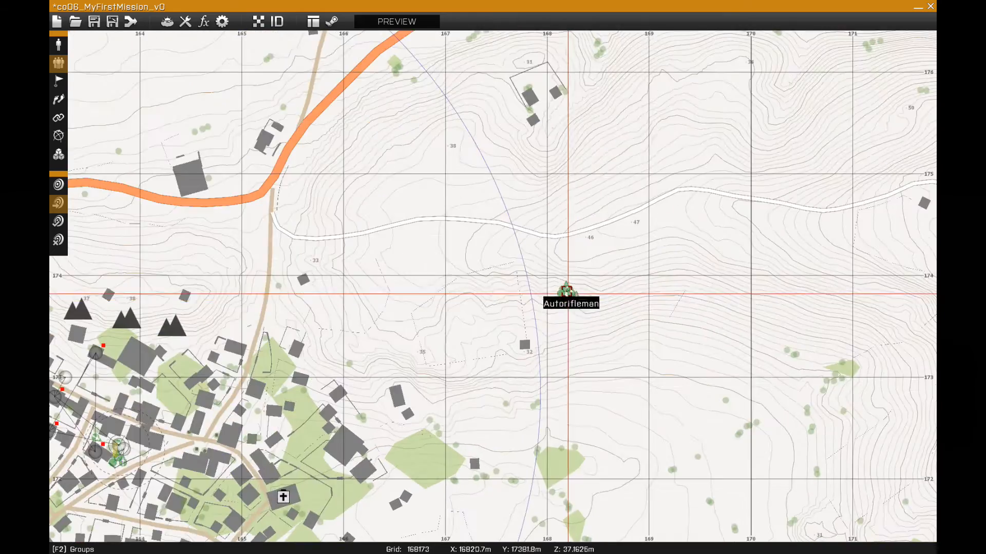
Step: Give the eastern fire team a MOVE waypoint northwest of it: placement radius 60, completion radius 10, timeouts 10/20/30, Limited speed and Safe behavior
click(58, 99)
double_click(447, 185)
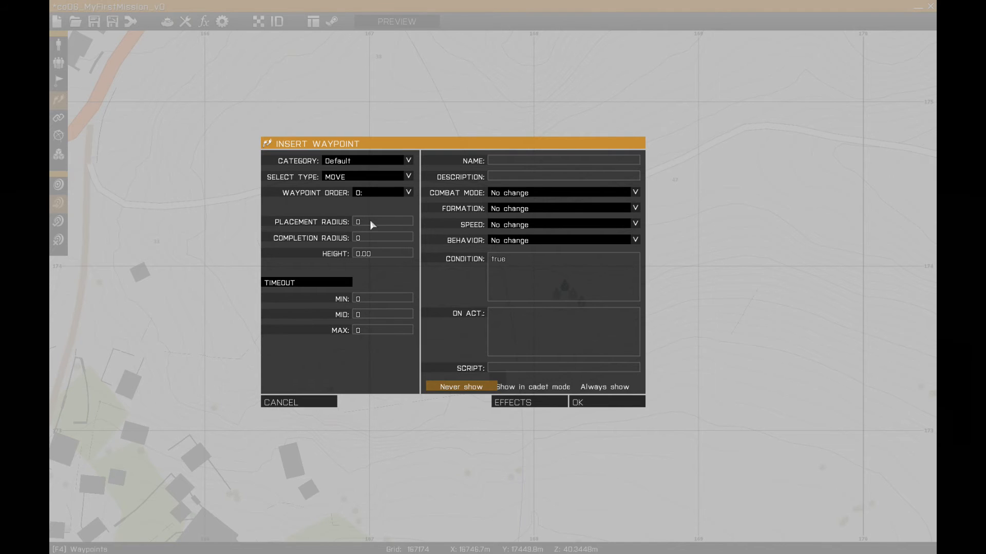
text(60)
text(1)
text(10)
click(363, 315)
text(20)
text(3)
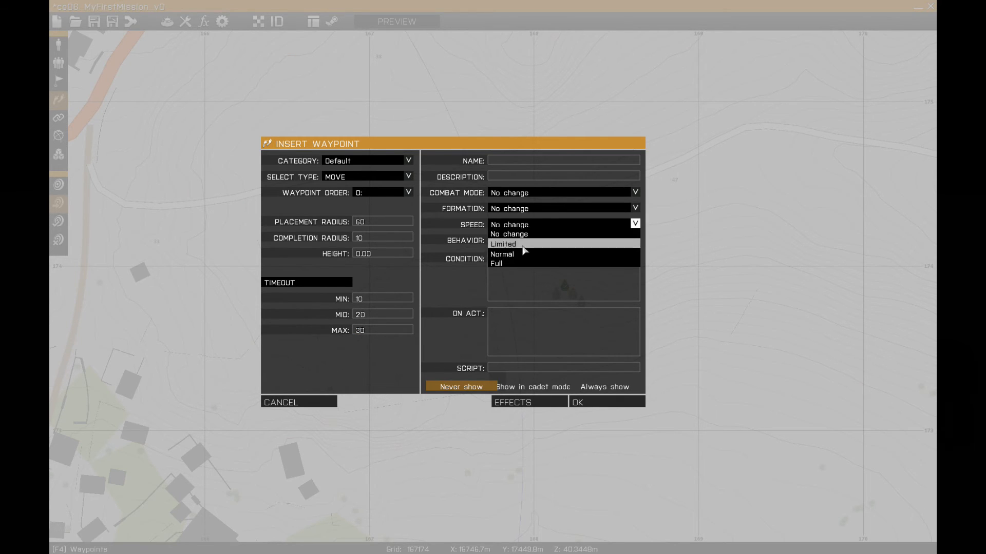
click(523, 246)
click(516, 242)
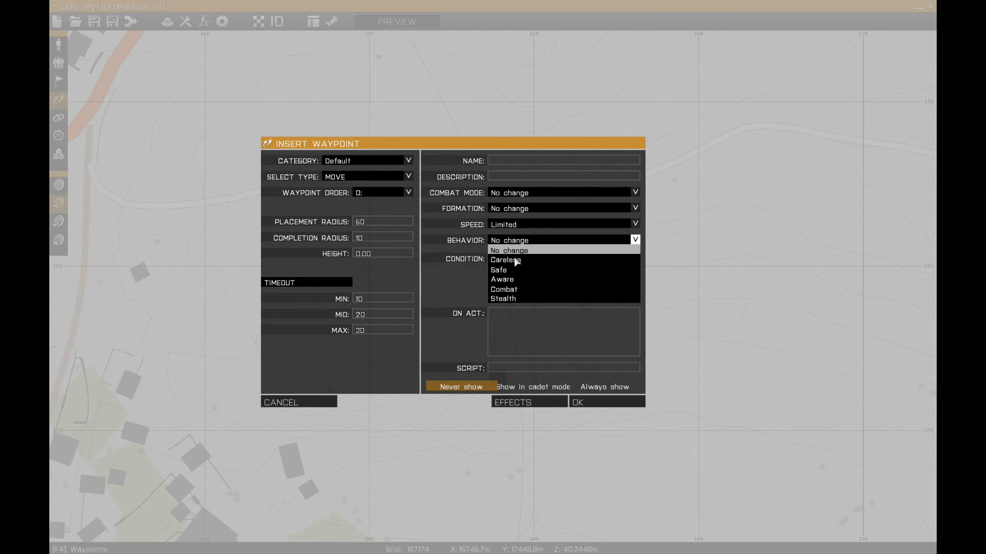
click(505, 270)
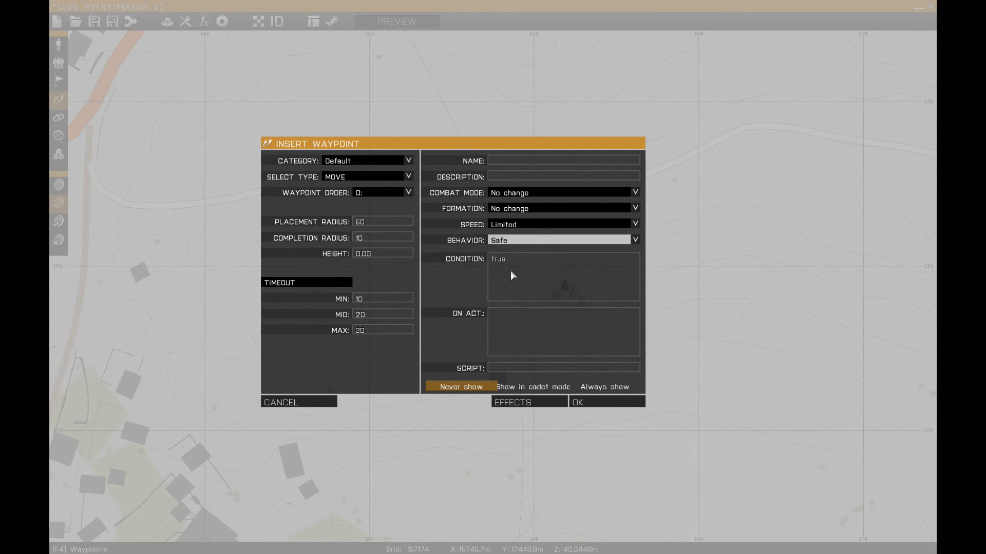
click(585, 403)
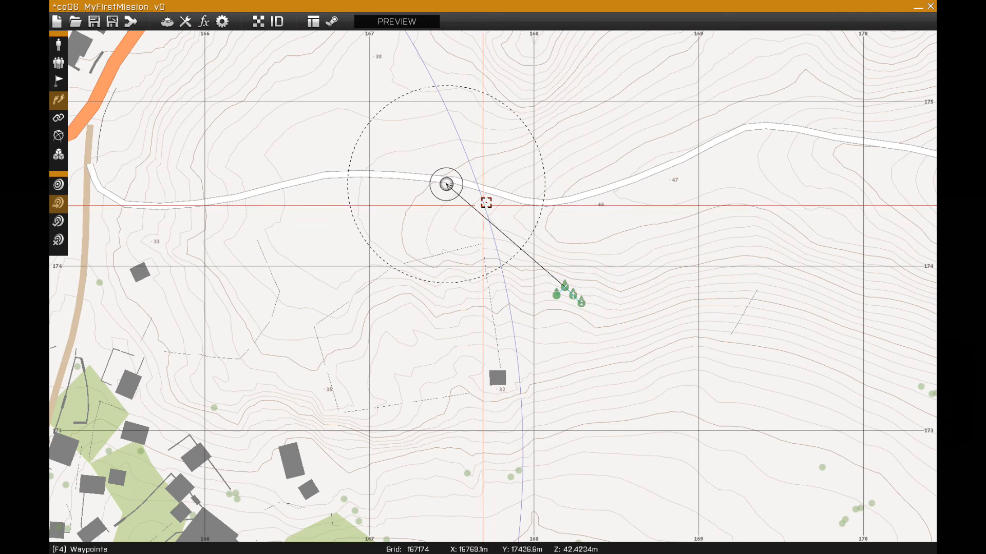
Step: Add a second MOVE waypoint northeast of the fire team with placement radius 60, completion radius 10 and timeouts 10/20/30
double_click(667, 182)
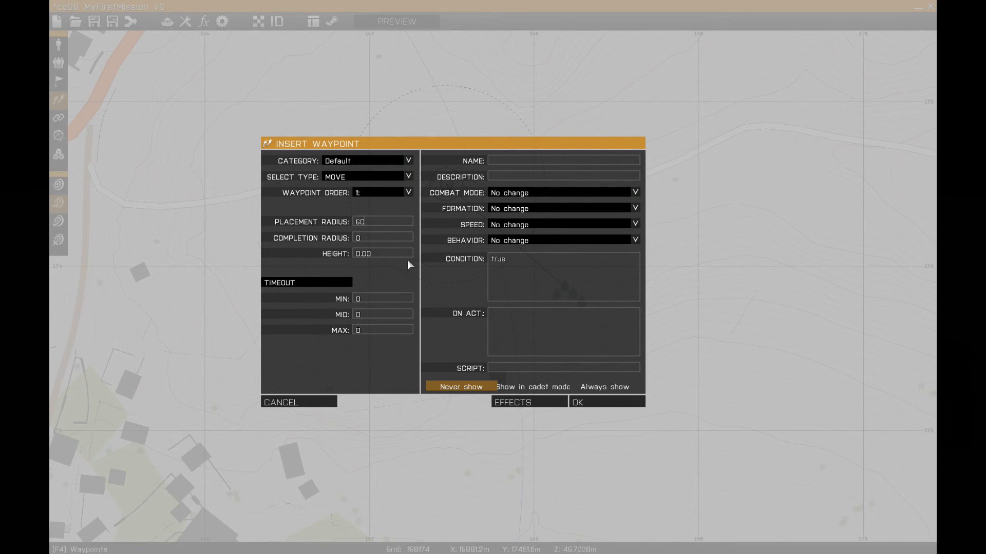
text(10)
text(2)
text(30)
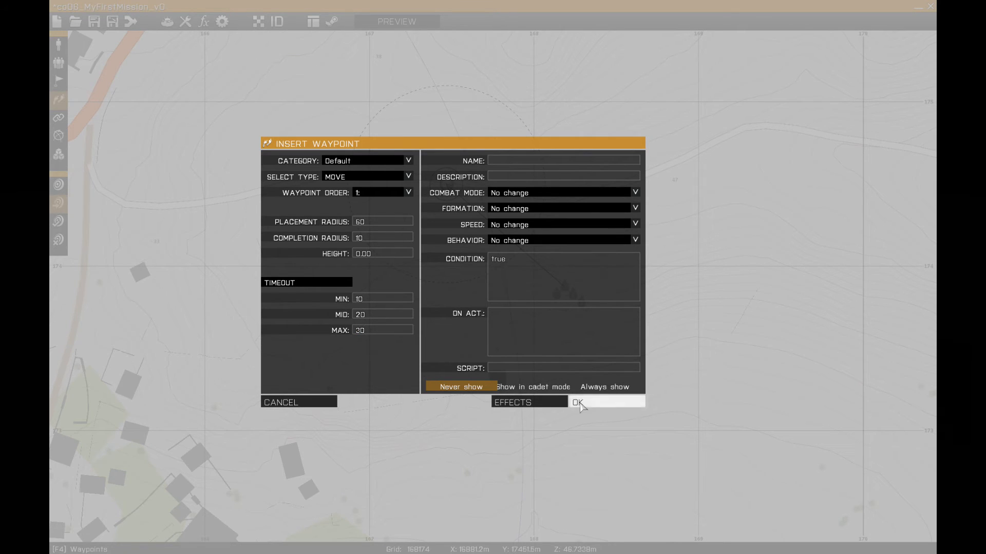
click(580, 403)
Step: Add a third MOVE waypoint south of the fire team with a placement radius of 60 and a maximum timeout of 30
double_click(569, 398)
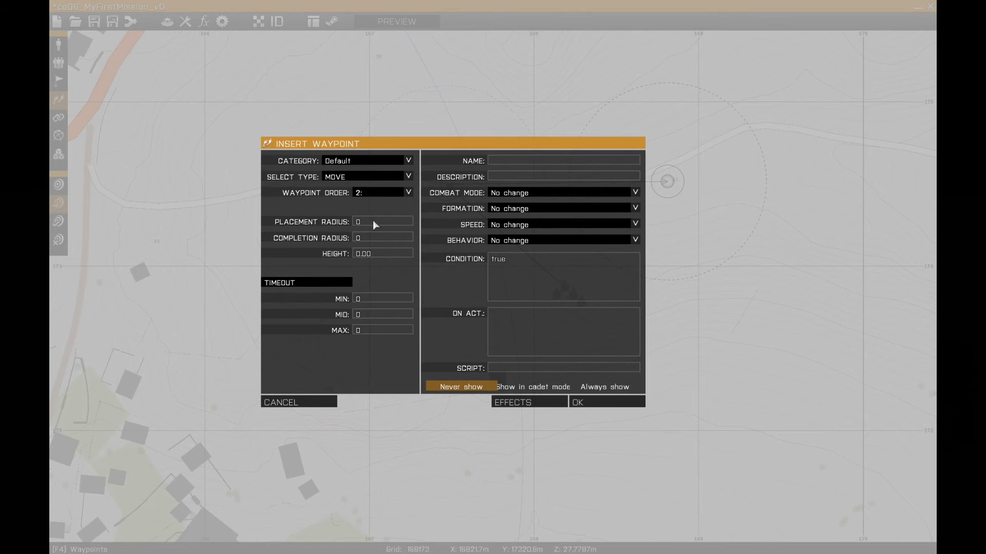
text(60)
text(30)
click(580, 400)
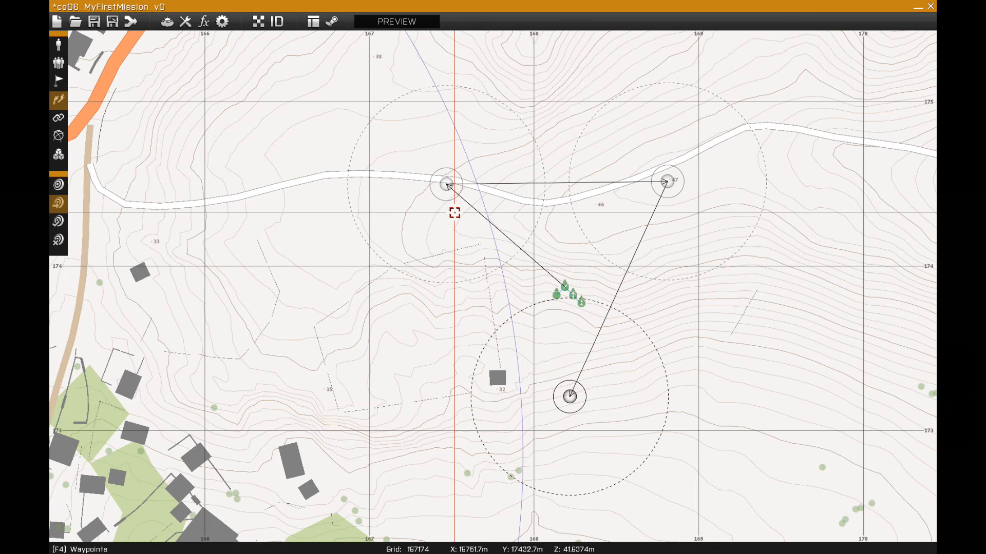
Step: Close the fire team's patrol loop with a CYCLE waypoint just below its first waypoint
double_click(454, 212)
click(329, 176)
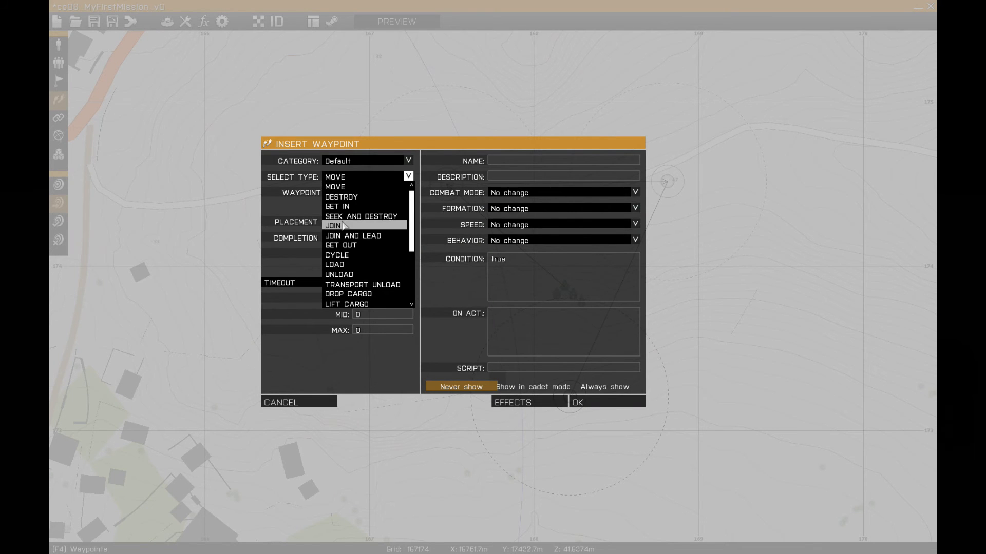
click(339, 256)
click(592, 399)
Step: Paste a copy of the fire team with its patrol route into southeastern Telos and rotate it around the southern streets
scroll(533, 368, down, 3)
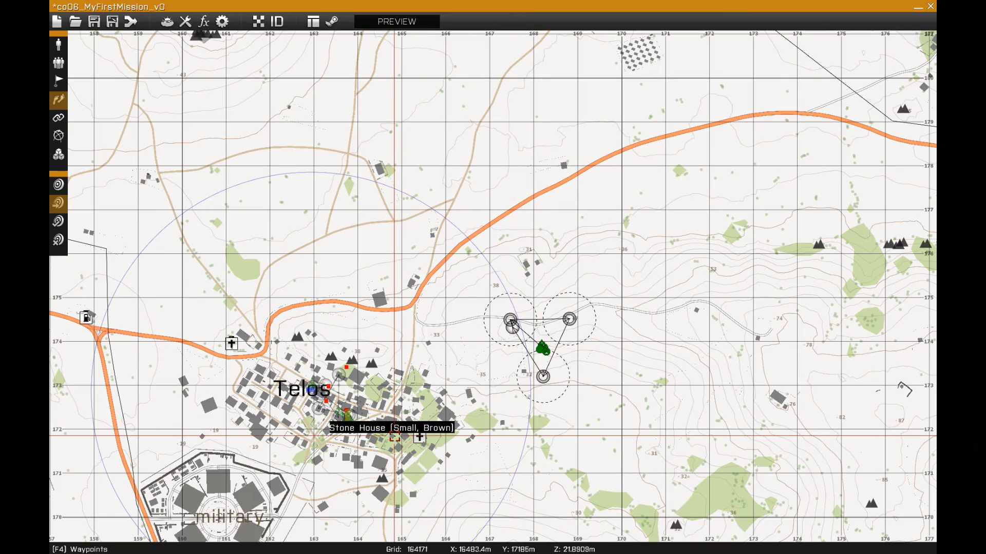
scroll(395, 438, up, 5)
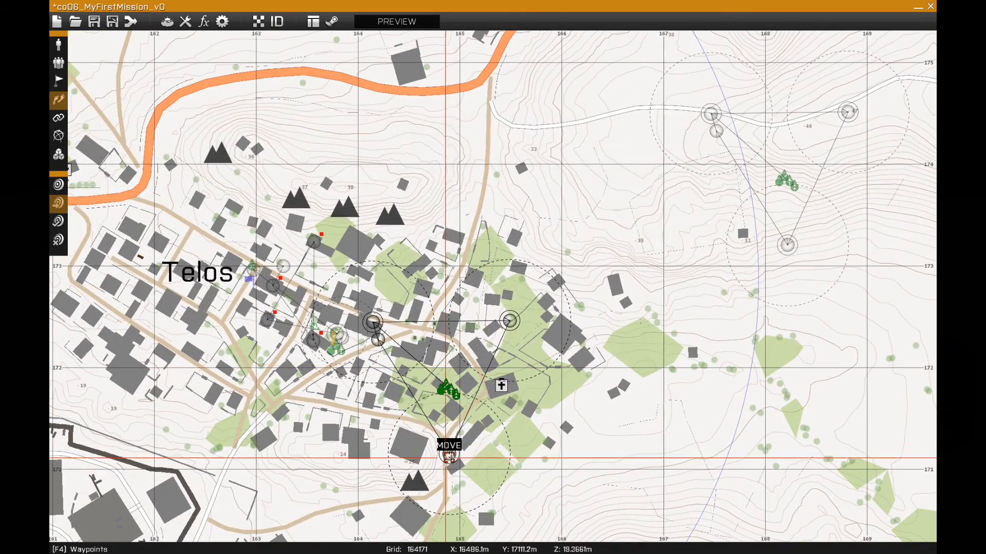
shift+drag(449, 457, 336, 457)
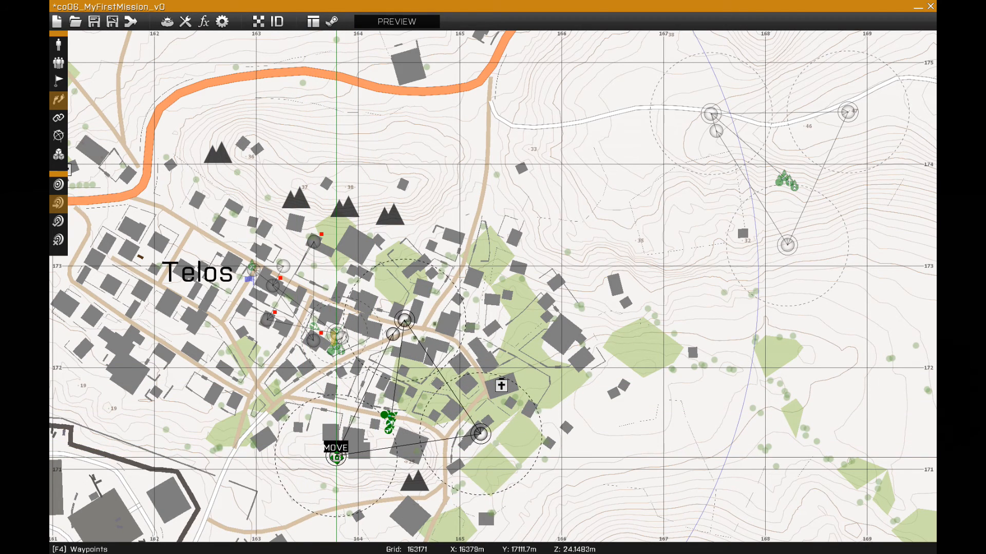
Step: Paste another copy of the fire team and its patrol route into the western part of Telos
right_drag(162, 391, 390, 438)
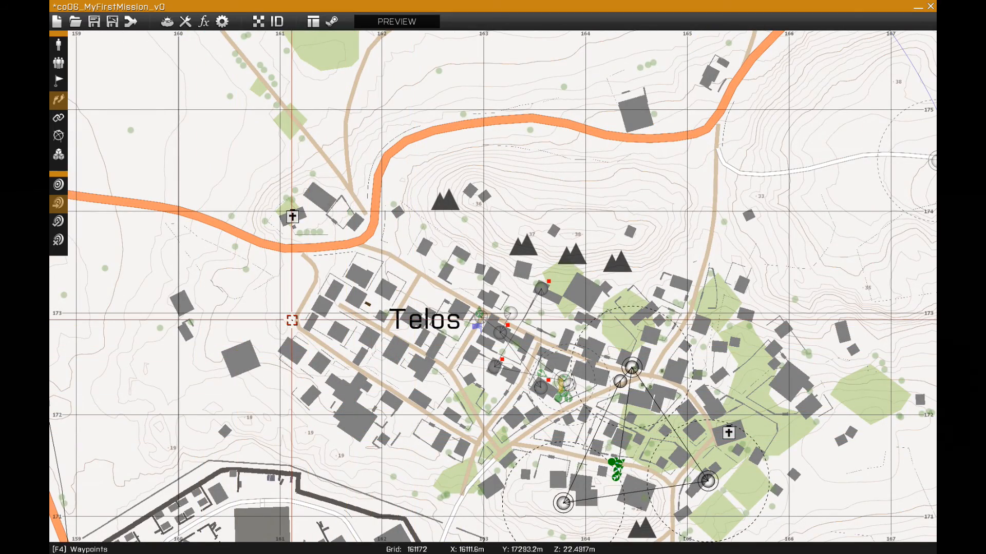
scroll(292, 321, down, 5)
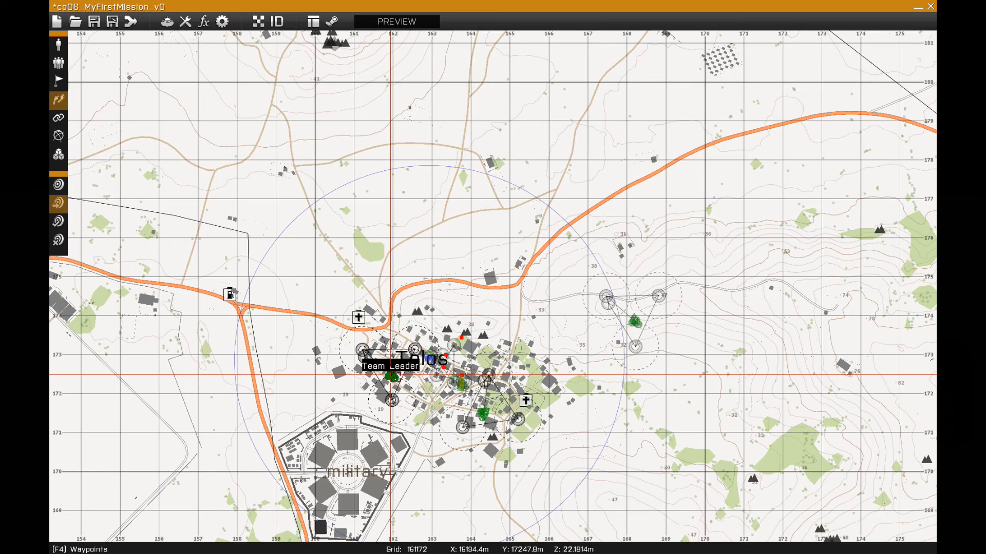
scroll(392, 376, up, 3)
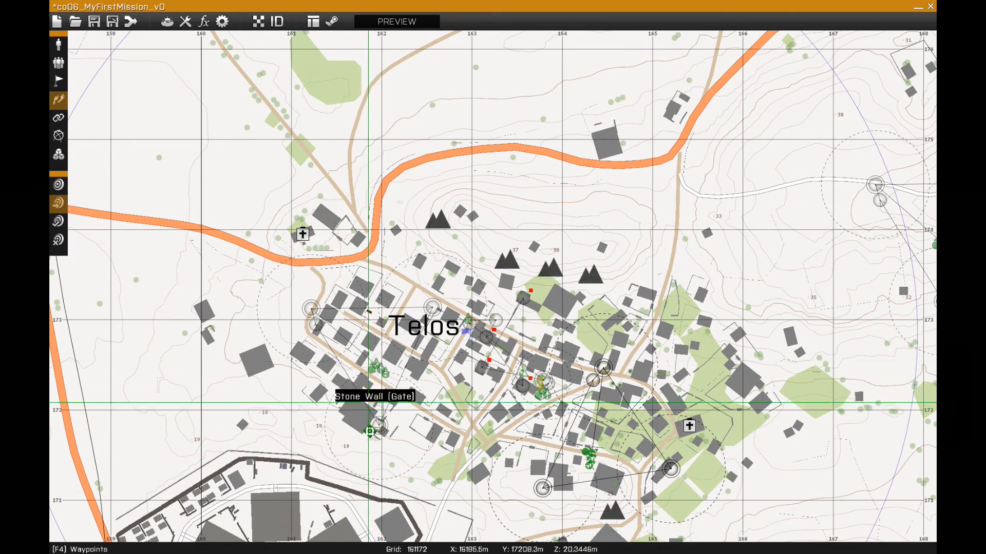
Step: Move the western patrol's southern waypoint north of the town, and shift the whole patrol southeast toward the village crossroads
drag(377, 424, 400, 196)
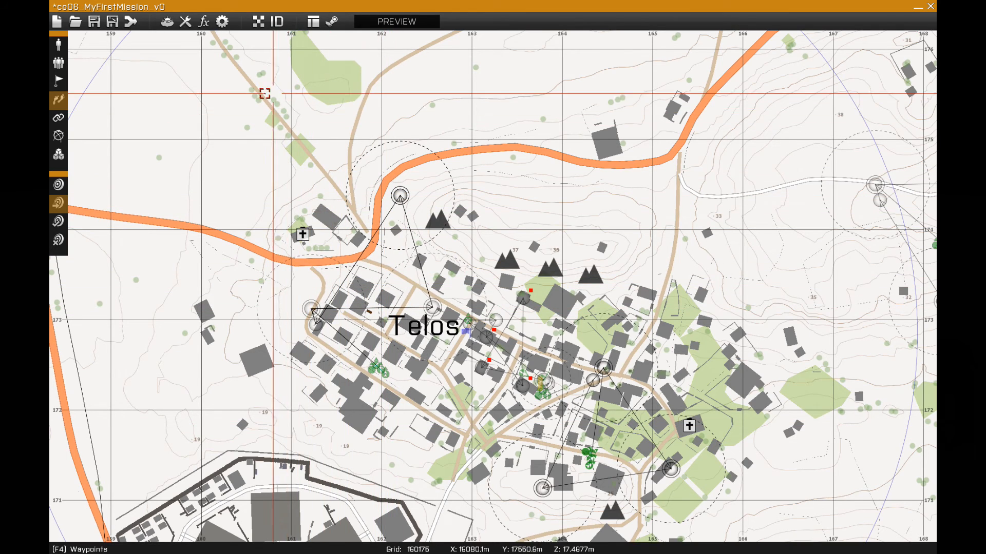
drag(435, 308, 475, 414)
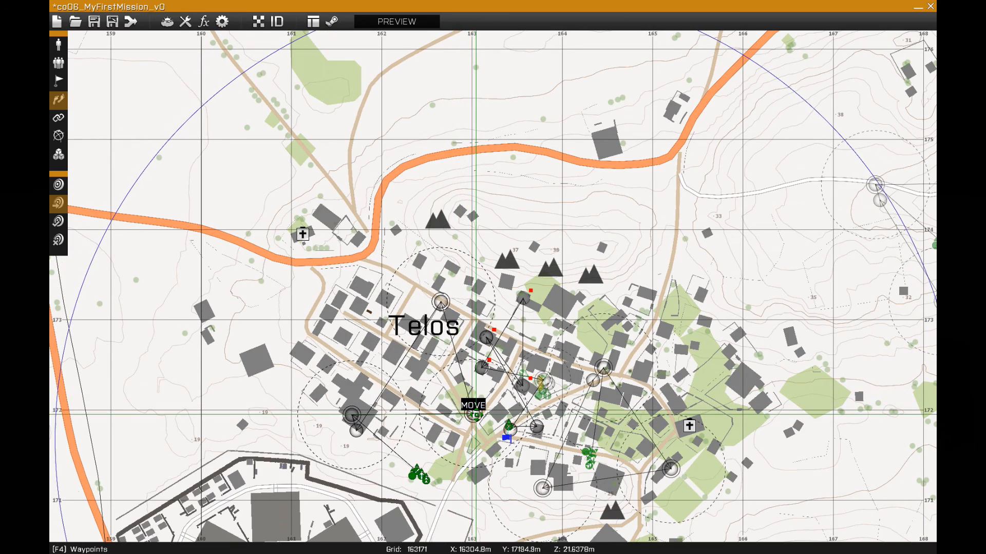
scroll(476, 413, down, 5)
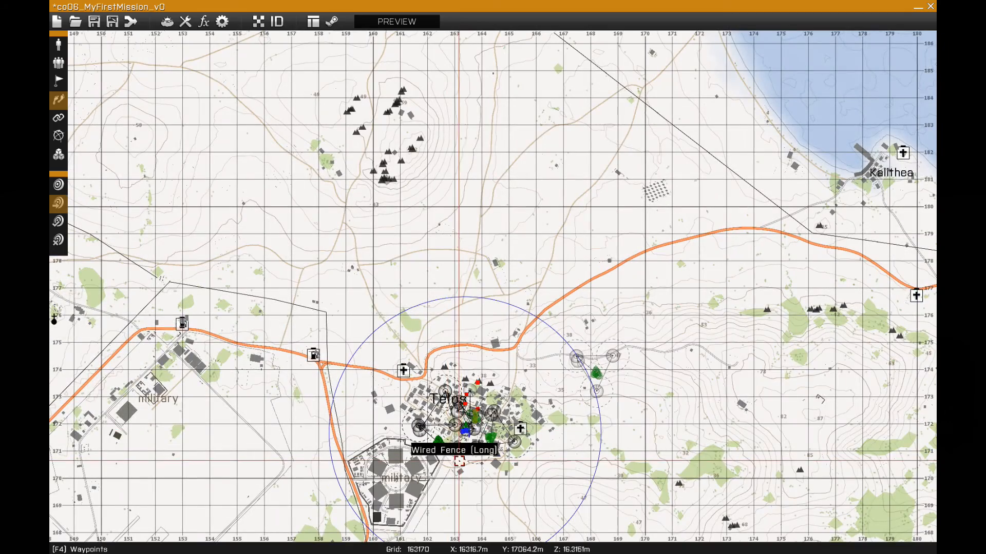
Step: Move the eastern fire team's southern waypoint onto the street in central Telos
drag(533, 322, 620, 431)
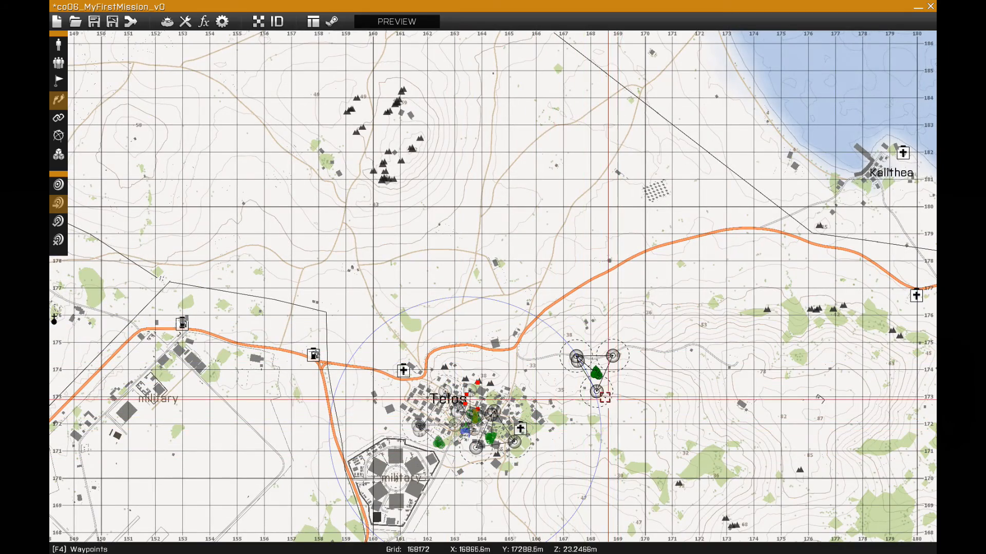
scroll(565, 426, up, 4)
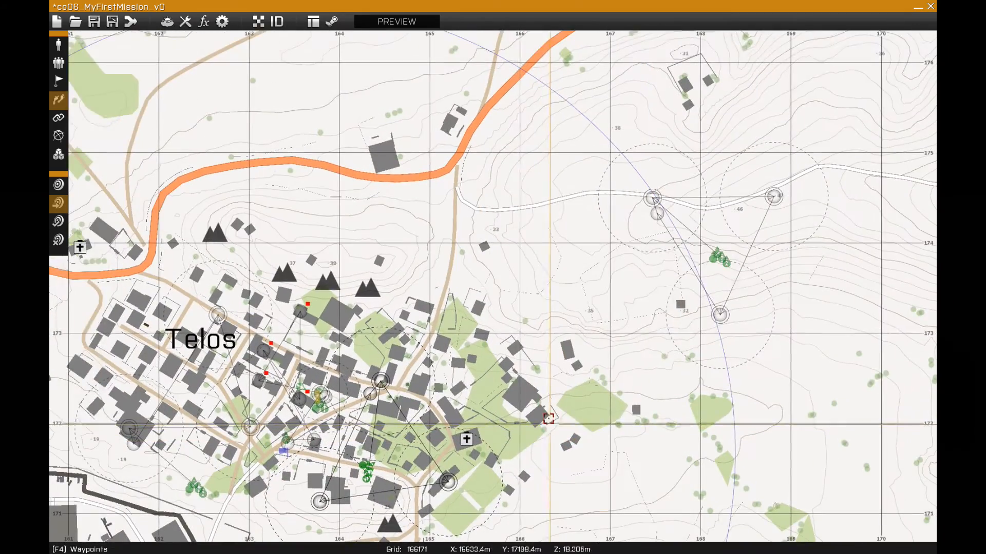
scroll(684, 339, up, 2)
drag(733, 306, 118, 468)
right_drag(476, 403, 640, 294)
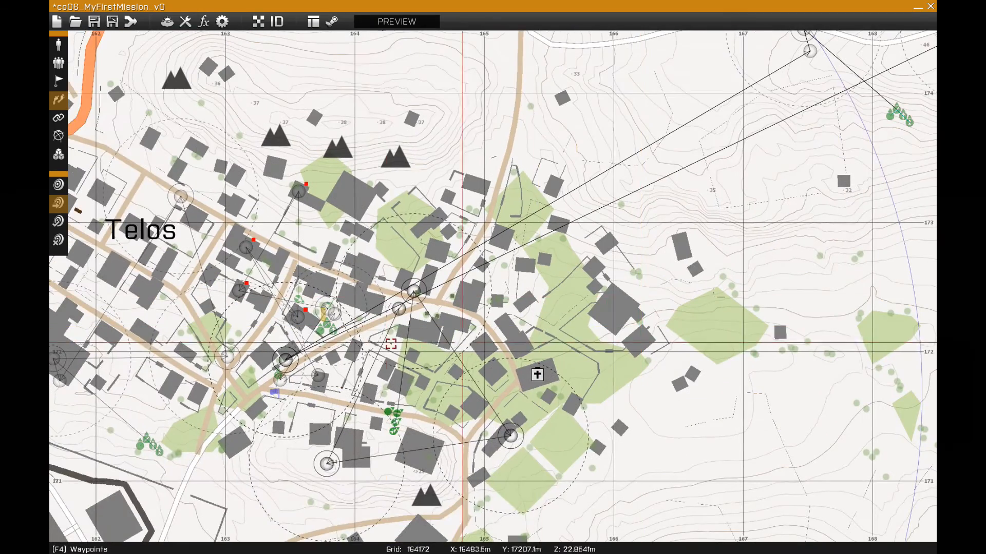
drag(287, 359, 313, 349)
Step: Move the eastern fire team's two remaining MOVE waypoints into Telos, one on the central street and one at the eastern junction
right_drag(748, 181, 687, 357)
drag(743, 204, 240, 431)
right_drag(660, 387, 611, 374)
drag(867, 190, 314, 460)
Step: Paste a further copy of the fire team and its patrol route into the field west of the military compound
scroll(315, 460, down, 5)
right_drag(339, 459, 531, 342)
right_drag(423, 453, 347, 398)
right_drag(189, 416, 335, 354)
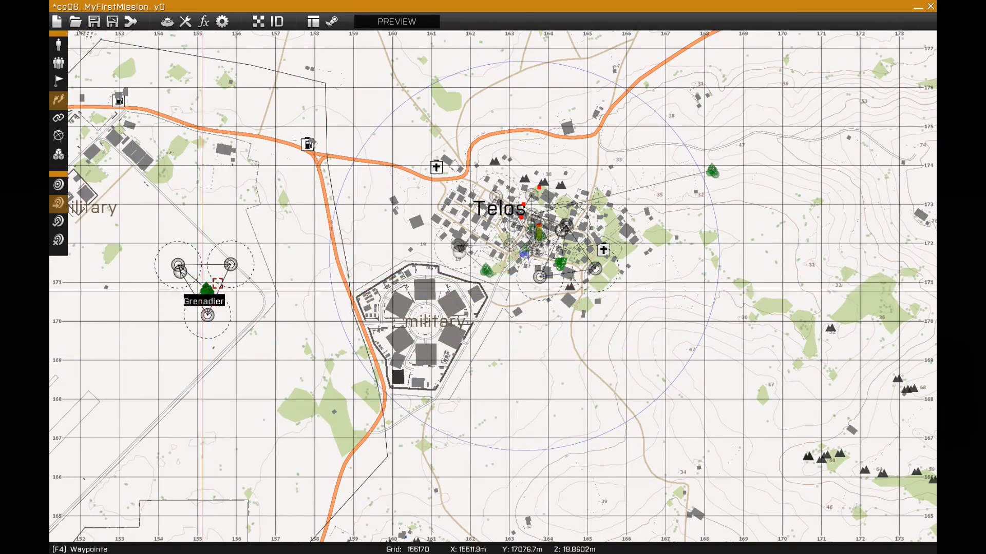
Step: Reposition the newest patrol beside the main road northwest of Telos, with waypoints at the town's northwest edge, north side and south side
drag(231, 264, 480, 136)
drag(390, 192, 555, 312)
drag(363, 145, 427, 196)
drag(480, 136, 526, 160)
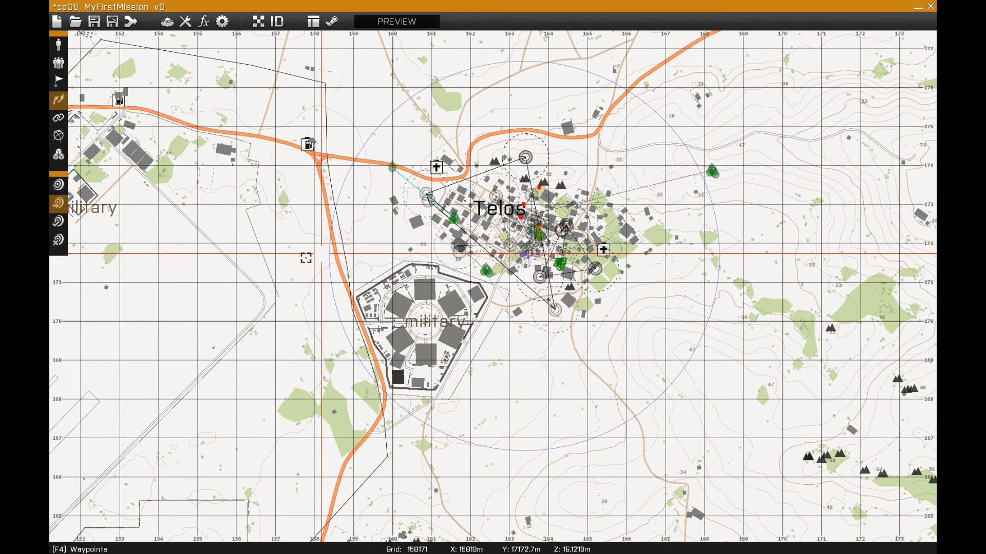
Step: Preview the mission as squad leader up to the briefing map and return to the editor
scroll(96, 35, down, 10)
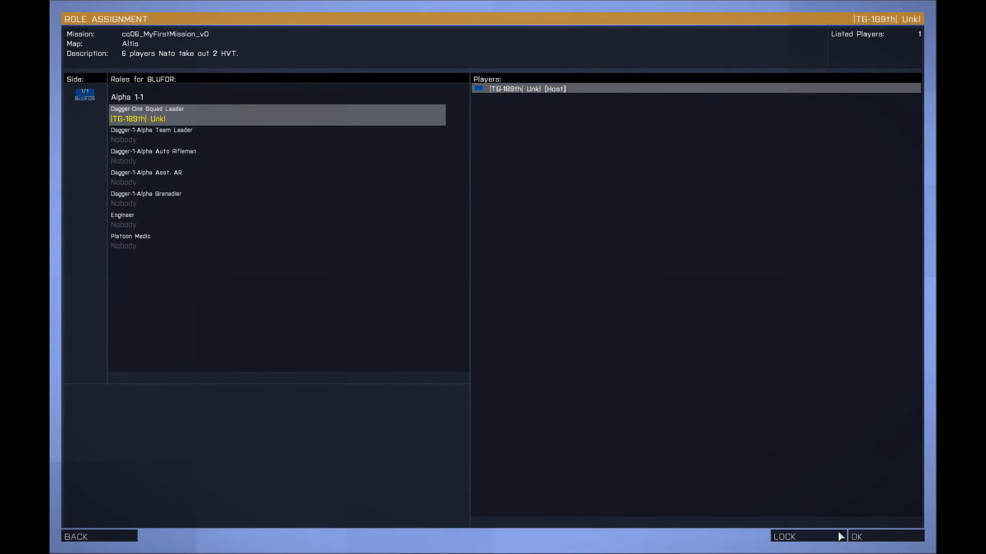
click(866, 537)
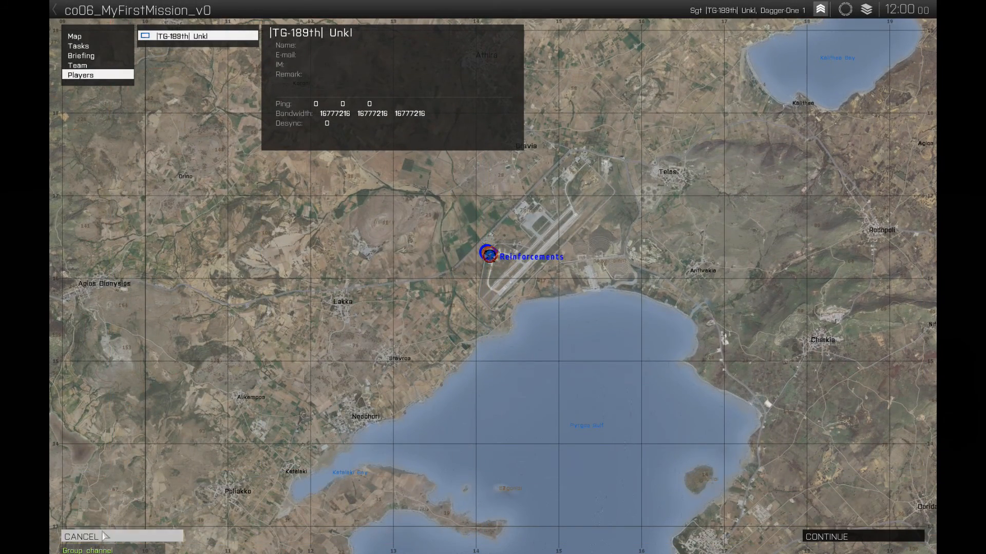
click(105, 536)
click(402, 265)
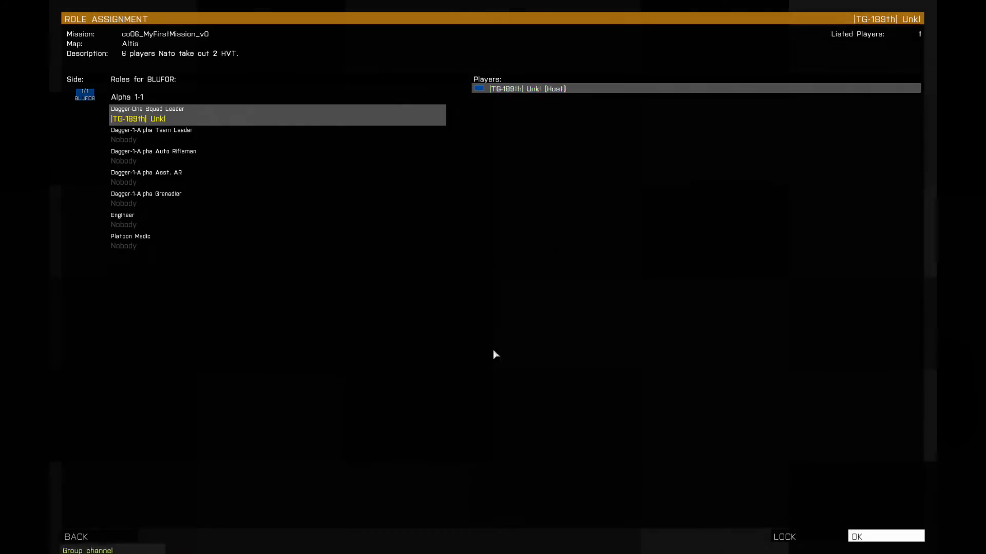
click(89, 537)
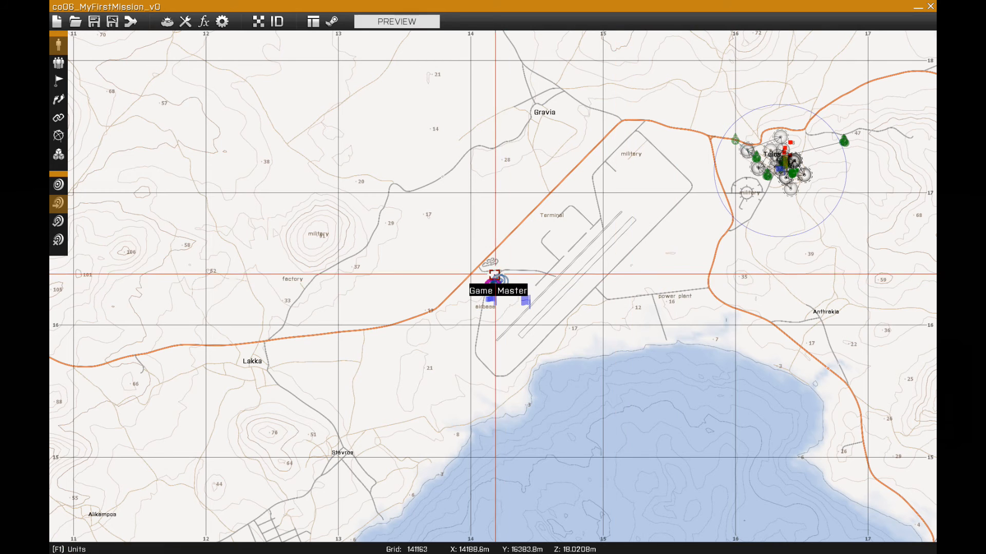
Step: Move the Add Editable Objects module from the airbase to beside the houses in central Telos
scroll(509, 283, up, 5)
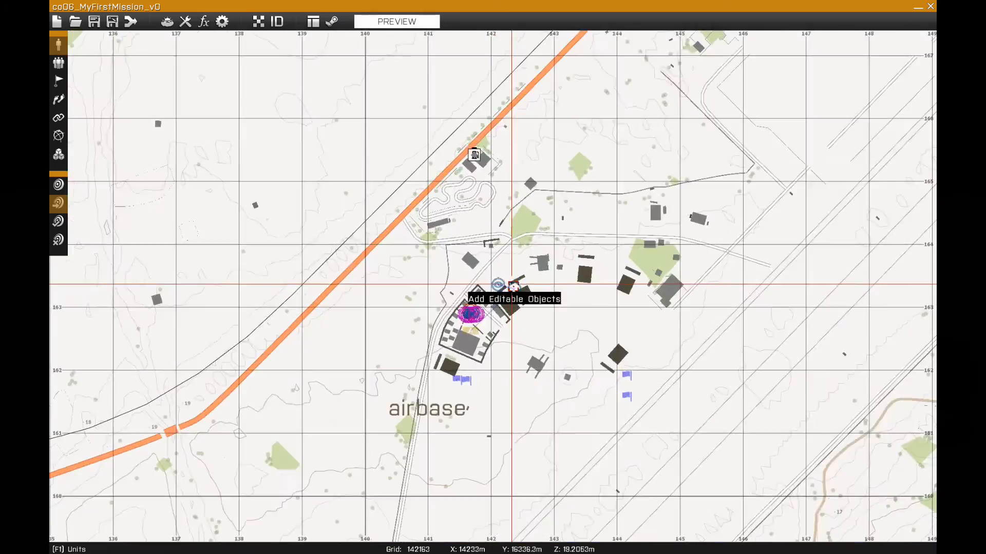
scroll(511, 284, up, 3)
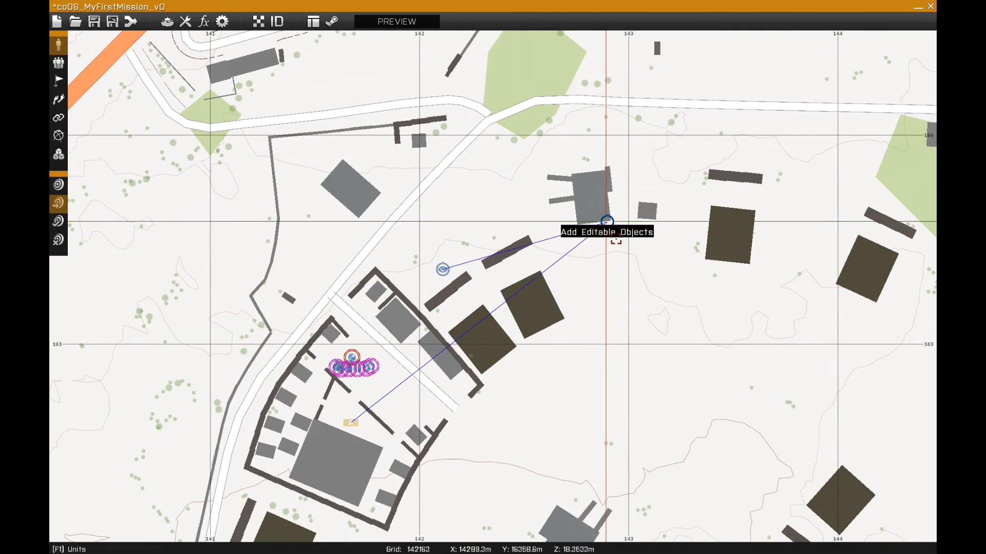
scroll(496, 281, down, 5)
scroll(455, 353, down, 3)
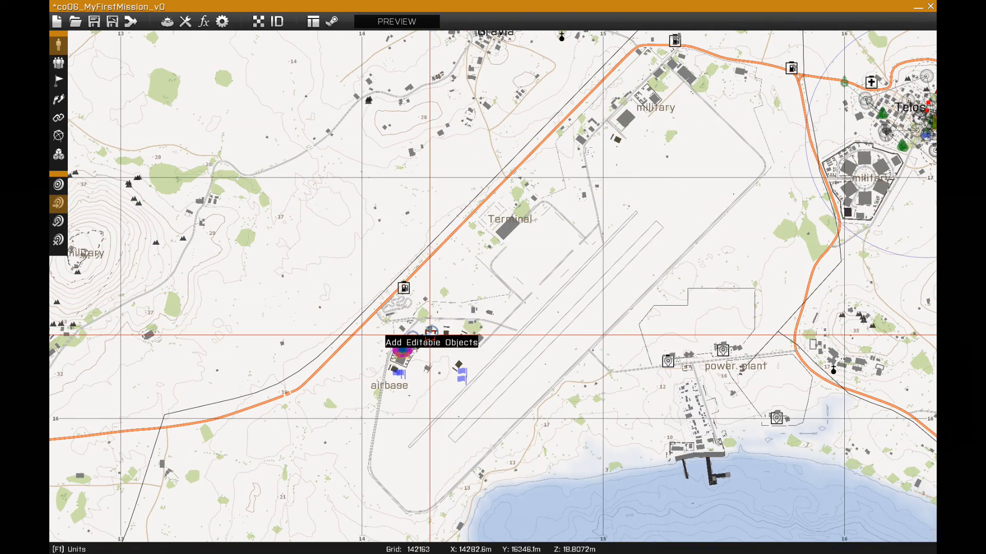
drag(431, 333, 922, 94)
right_drag(903, 146, 518, 336)
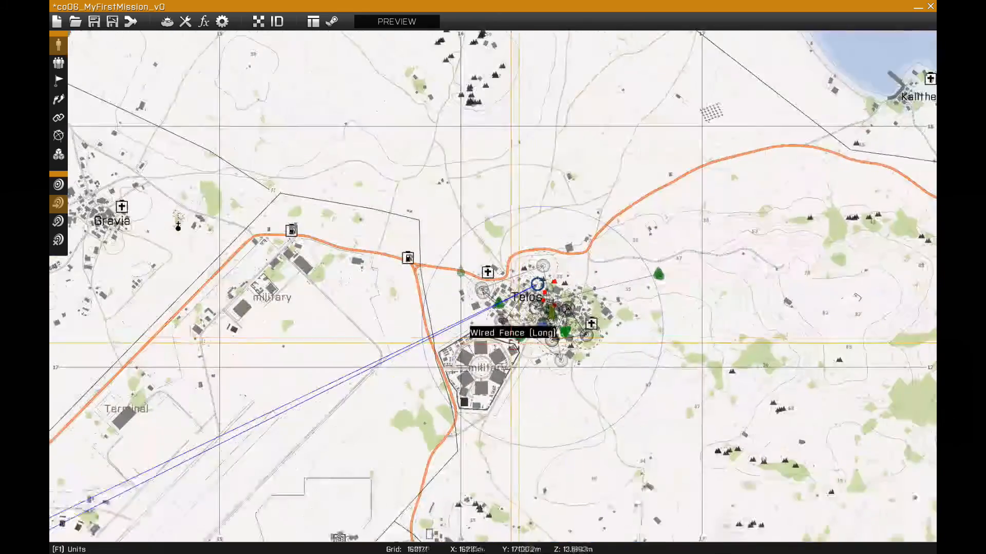
scroll(555, 324, up, 8)
drag(381, 84, 442, 275)
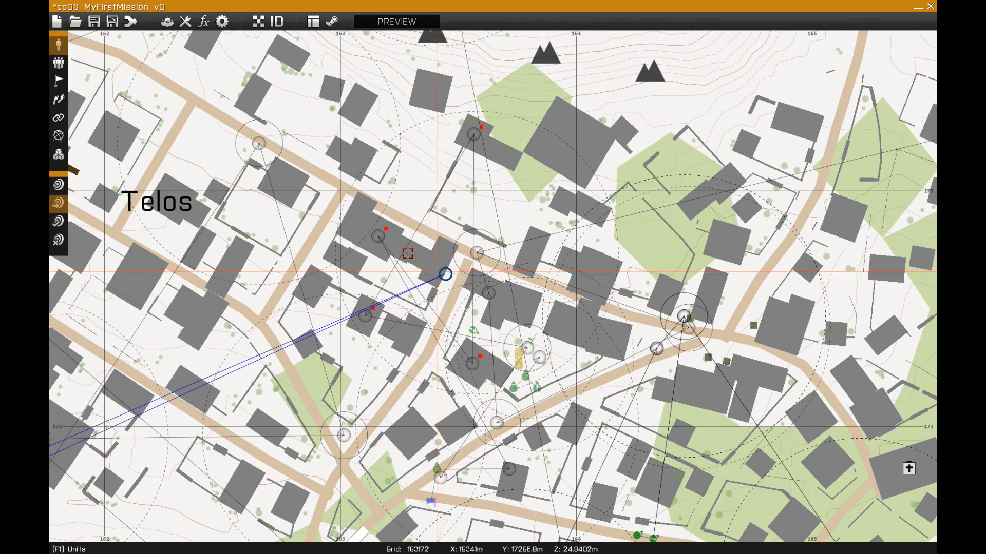
Step: Synchronize the hvtOfficer unit and the hvtGorgon AFV-4 Gorgon with the Add Editable Objects module in central Telos
scroll(442, 276, up, 2)
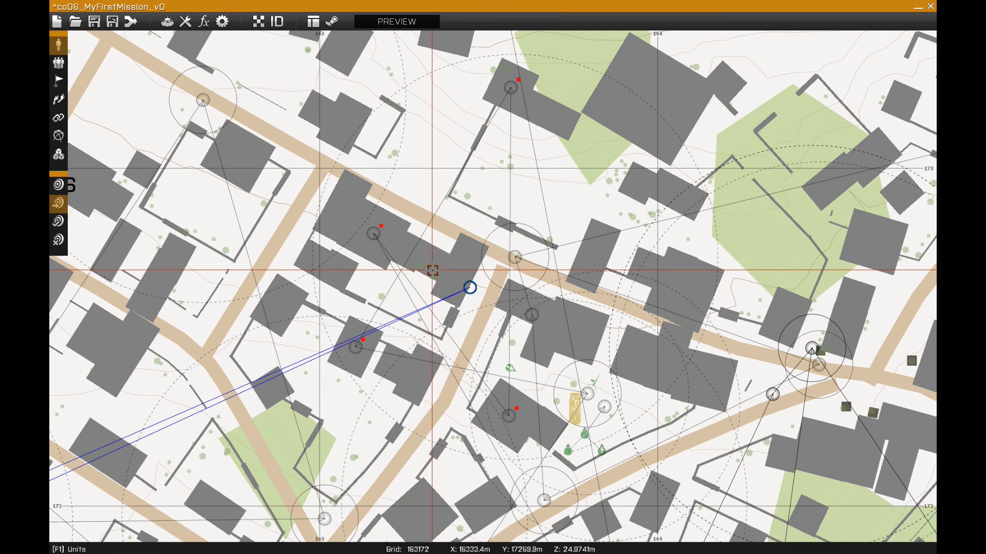
right_drag(438, 305, 435, 259)
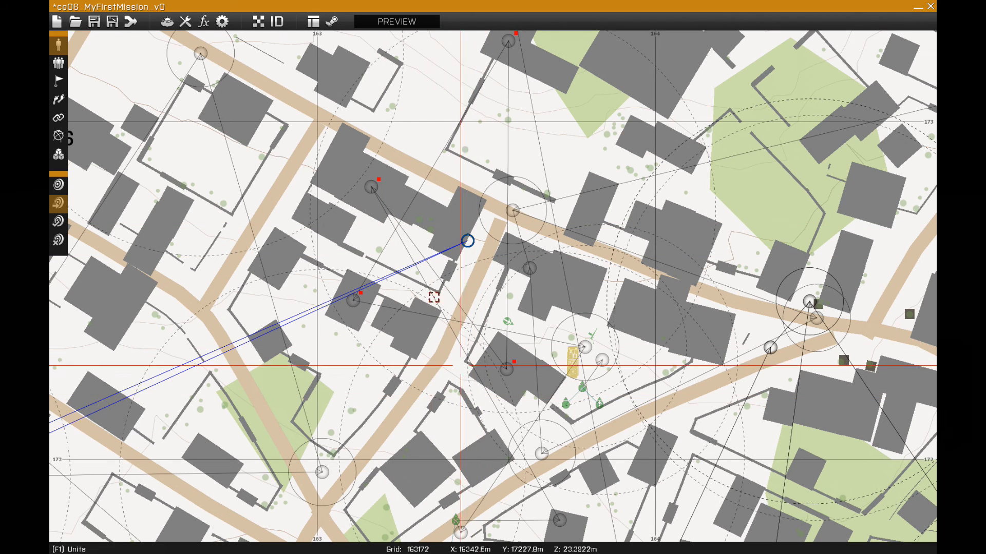
click(373, 188)
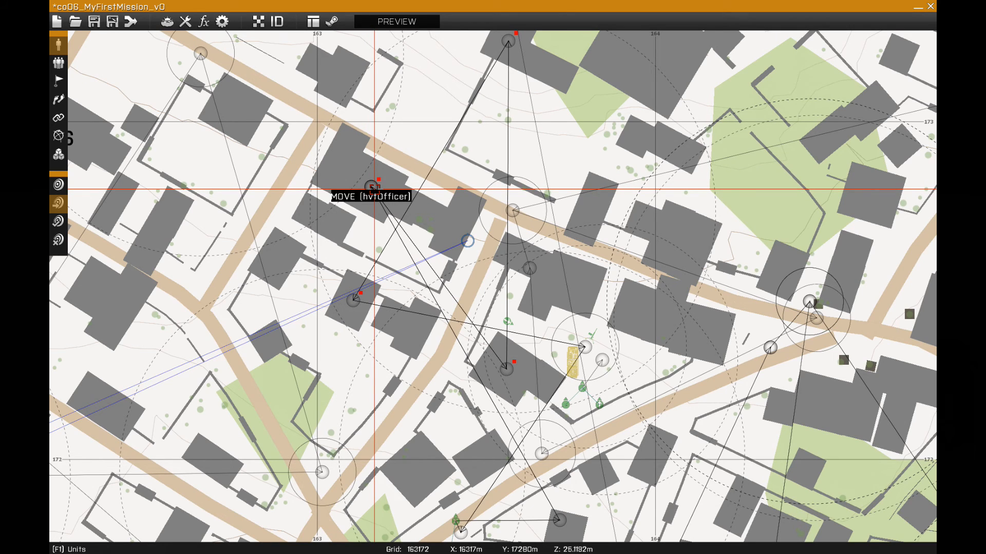
scroll(379, 228, down, 3)
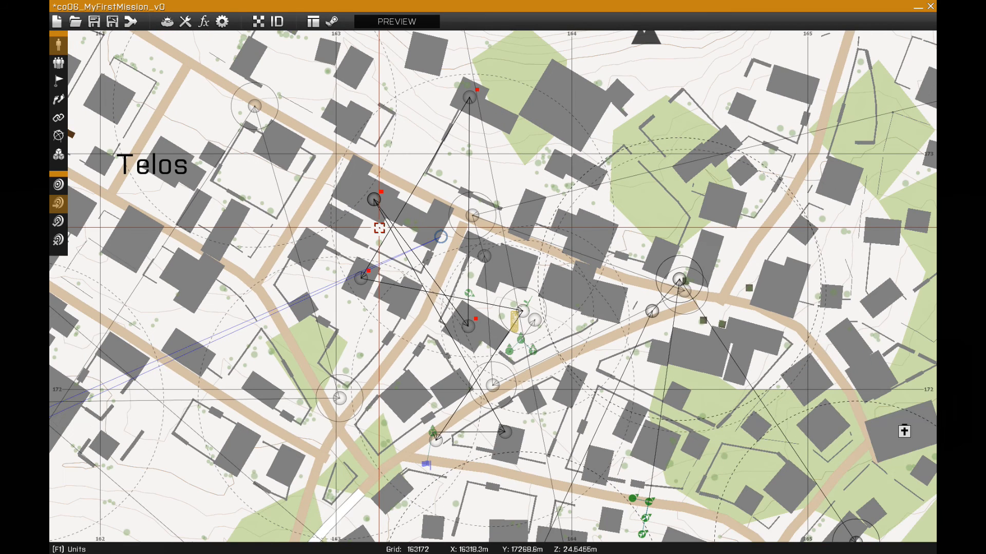
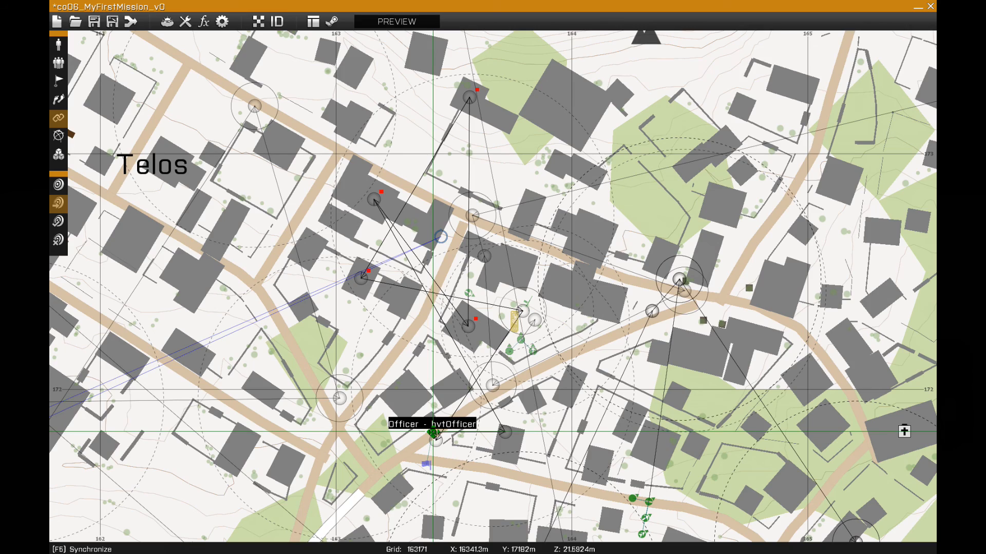
scroll(433, 431, down, 5)
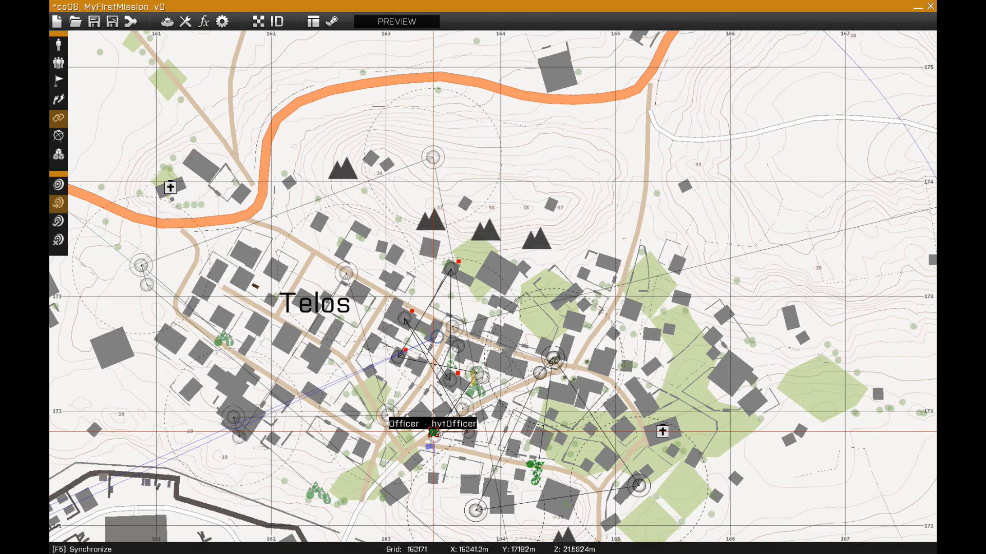
scroll(433, 432, up, 6)
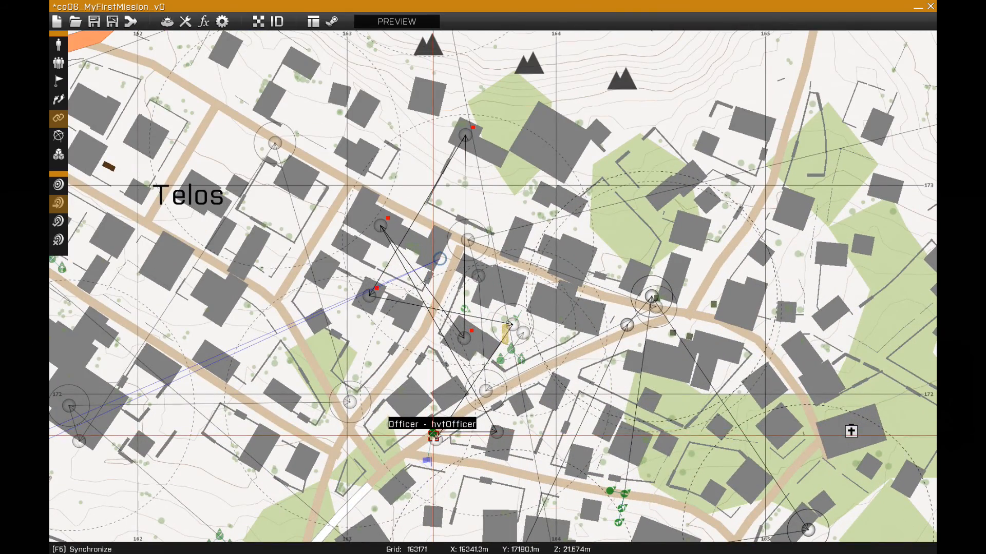
drag(433, 431, 440, 259)
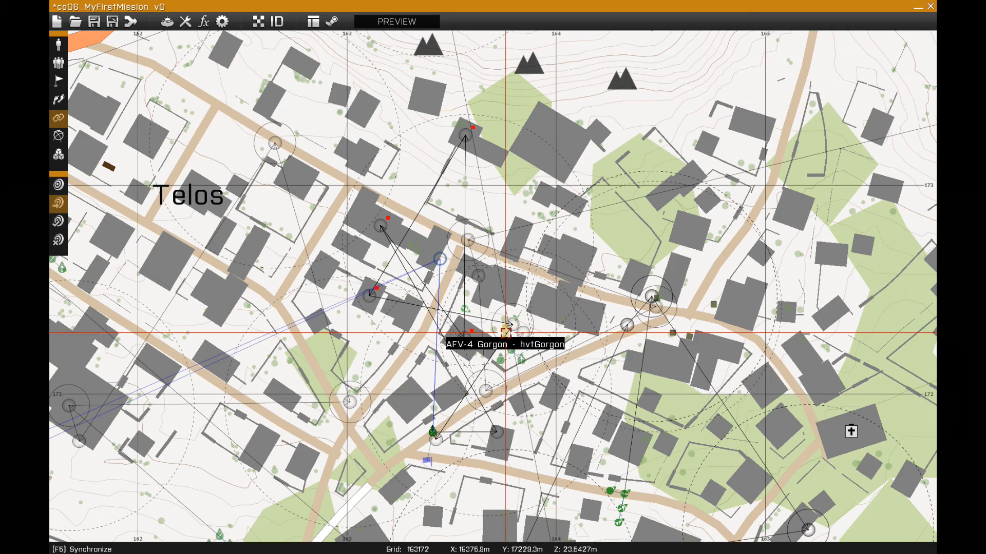
drag(475, 278, 440, 259)
scroll(452, 267, down, 2)
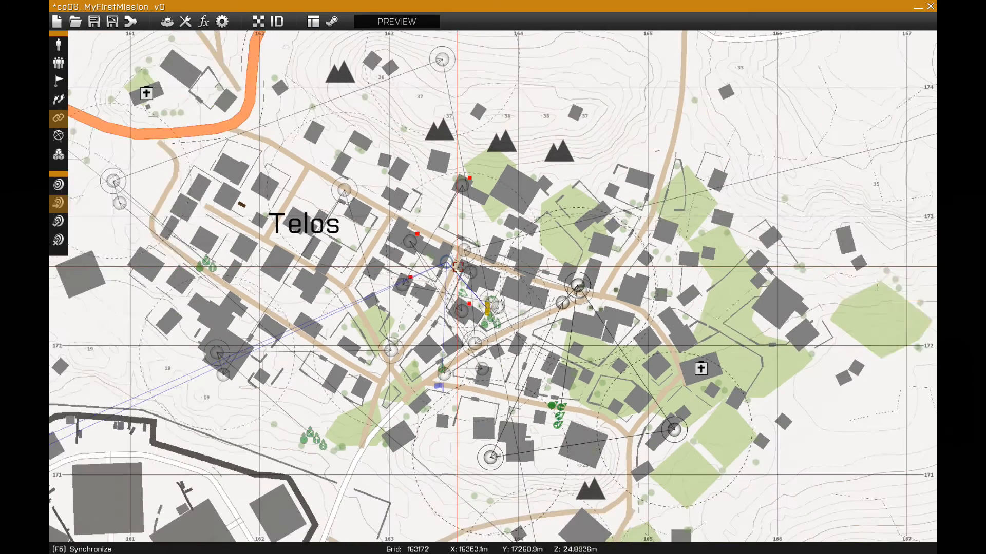
Step: Move the Add Editable Objects module out of central Telos, back southwest toward the airbase
click(58, 45)
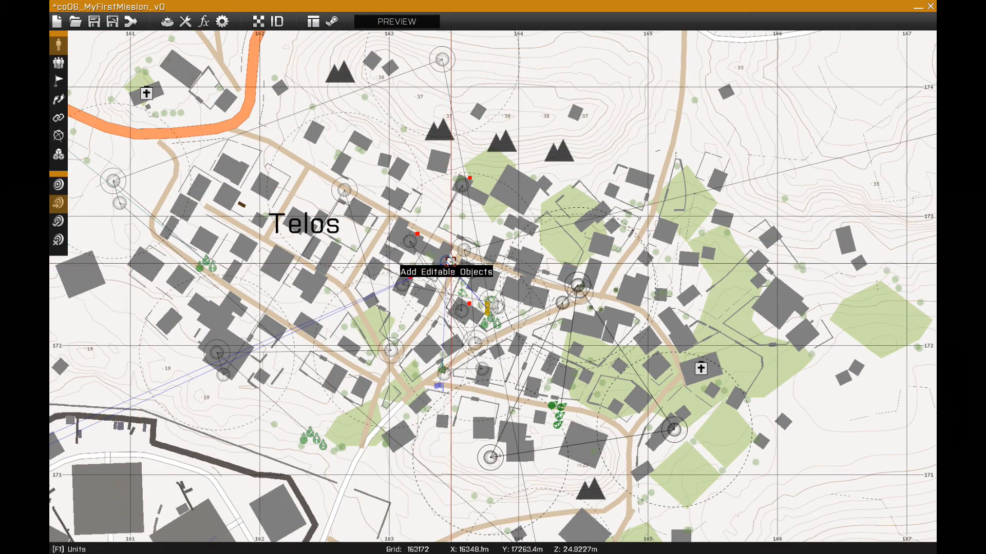
drag(446, 259, 106, 309)
scroll(122, 302, down, 3)
right_drag(123, 367, 560, 362)
drag(553, 303, 82, 431)
scroll(93, 426, down, 2)
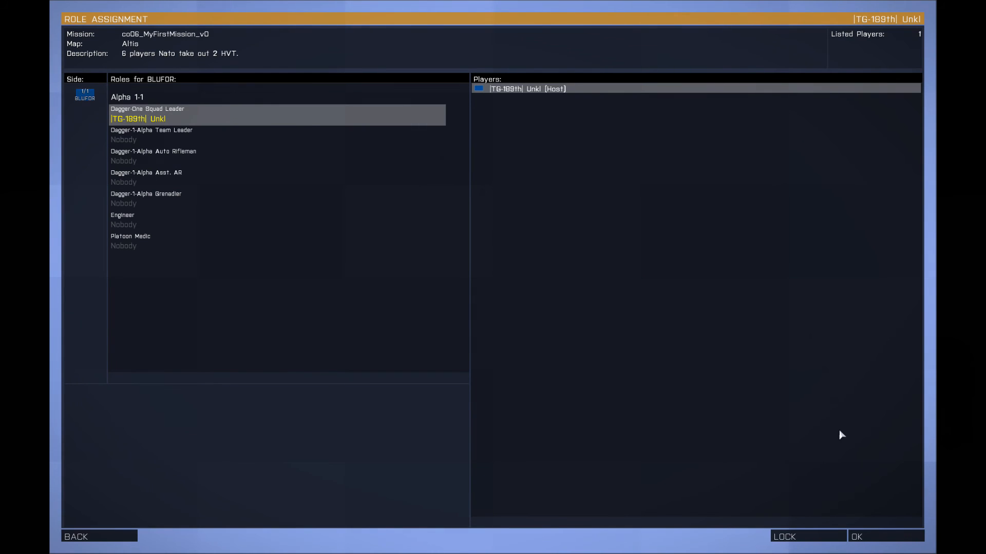
Step: Preview the mission as squad leader, continue past the briefing map and enter the Game Master interface
click(873, 537)
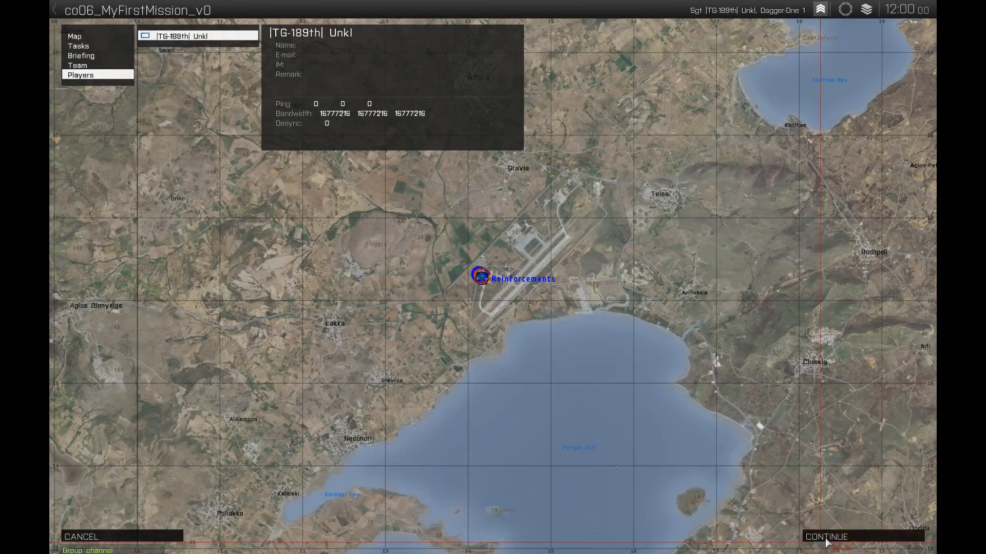
click(826, 540)
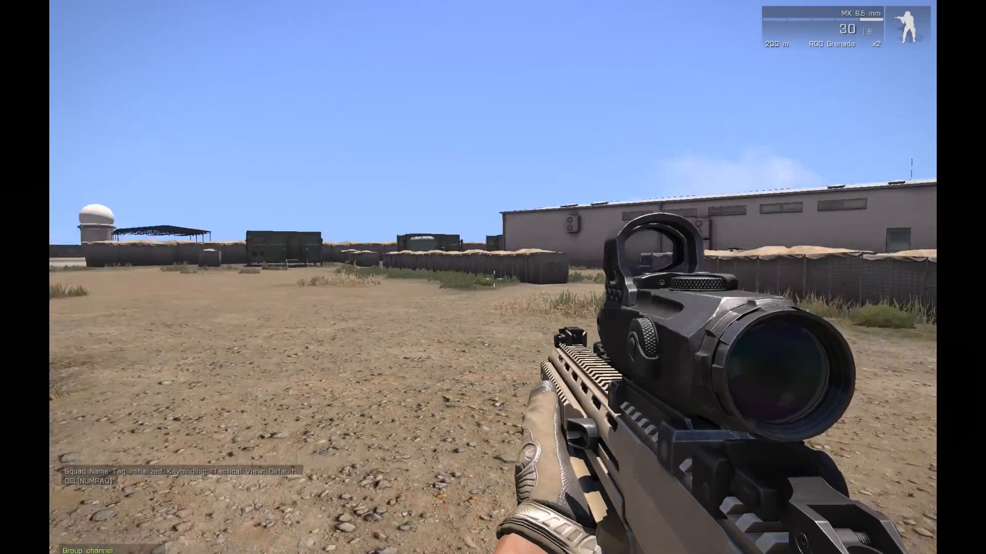
key(y)
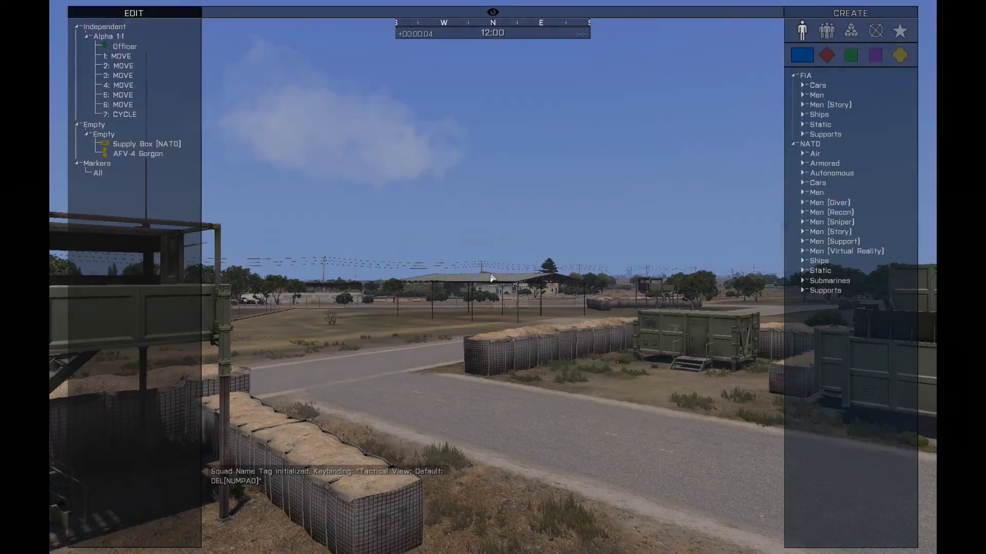
Step: Move the Game Master camera from the airbase to Telos and raise it to overlook the town from the south
key(m)
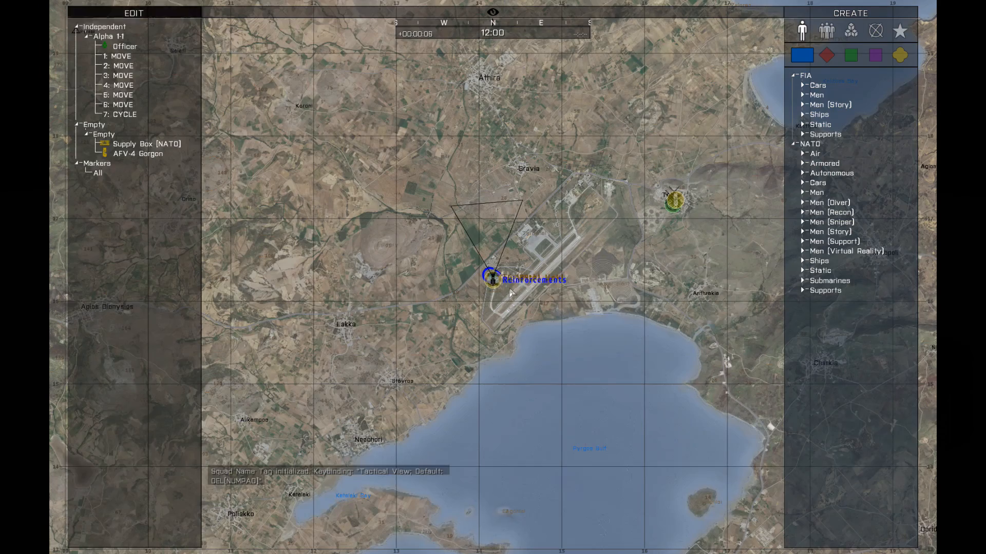
scroll(510, 292, up, 6)
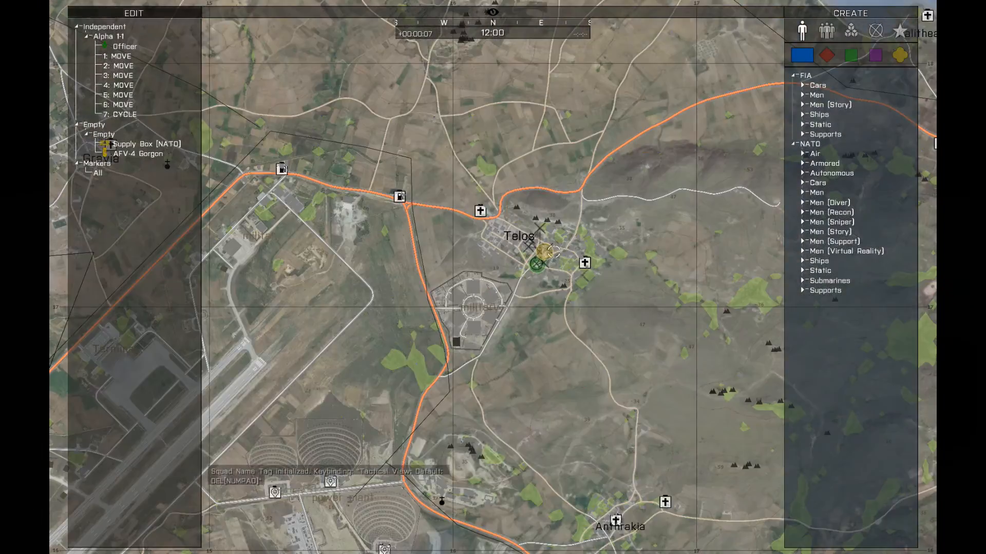
scroll(496, 328, up, 3)
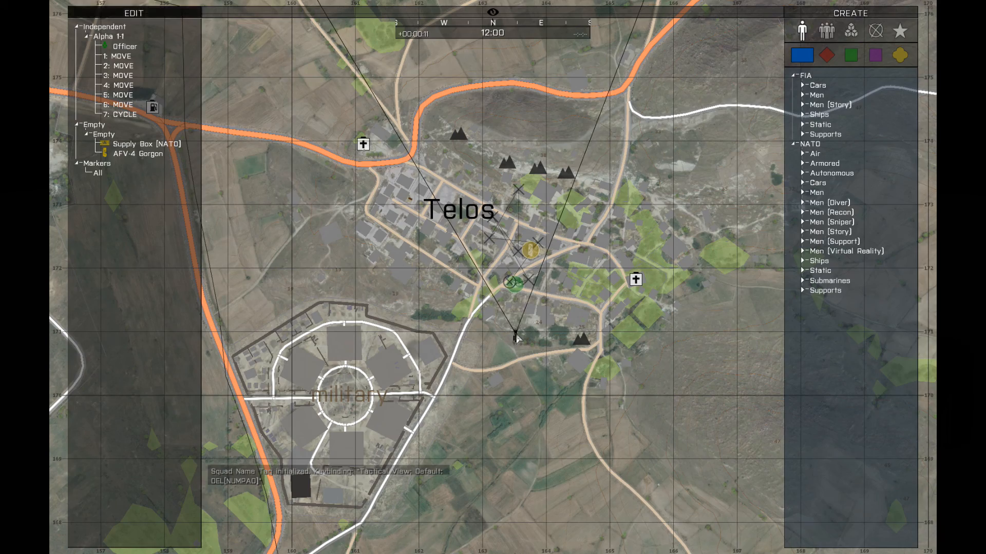
key(m)
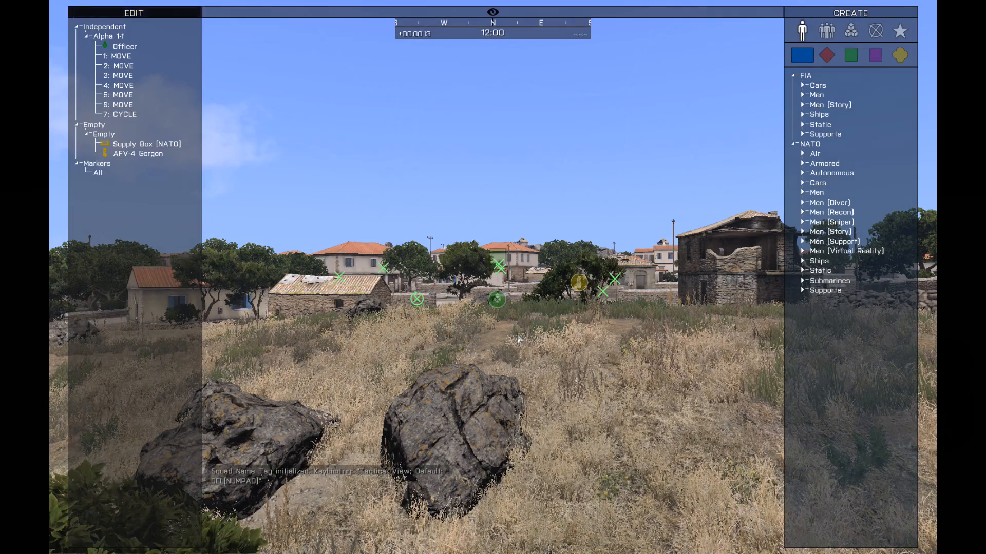
scroll(522, 365, down, 3)
key(q)
right_drag(522, 366, 525, 403)
key(w)
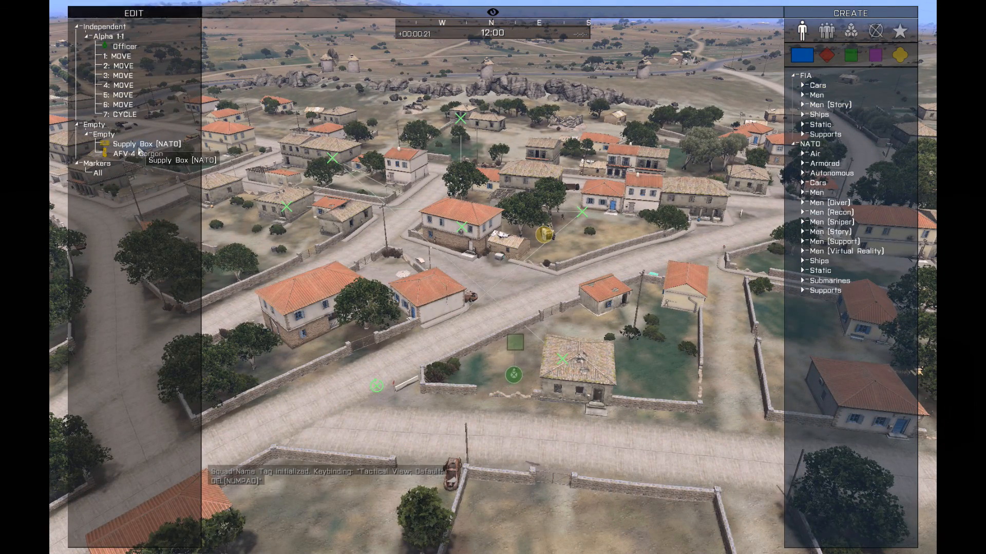
Step: Select the AFV-4 Gorgon, and examine the officer's patrol through the small house south of it up close
click(138, 145)
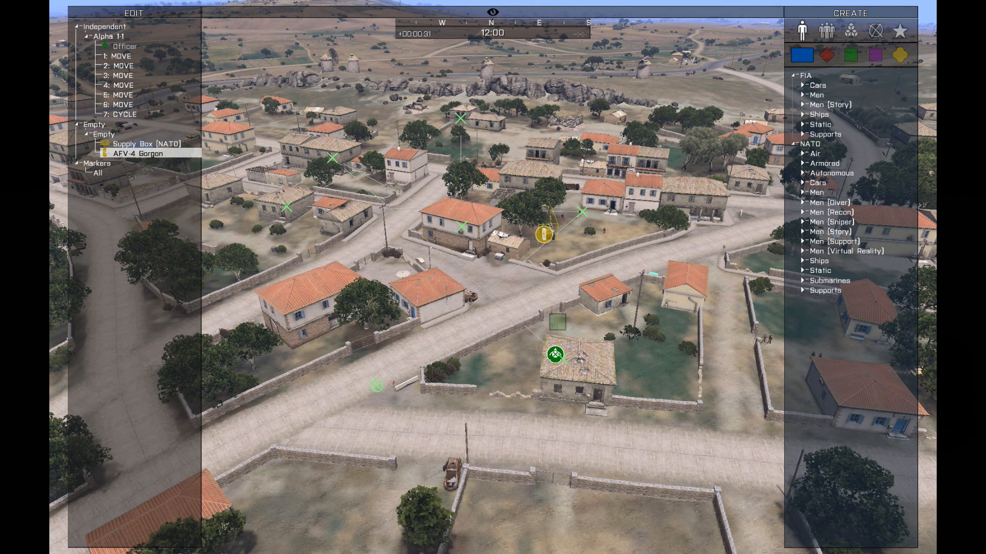
scroll(569, 373, up, 10)
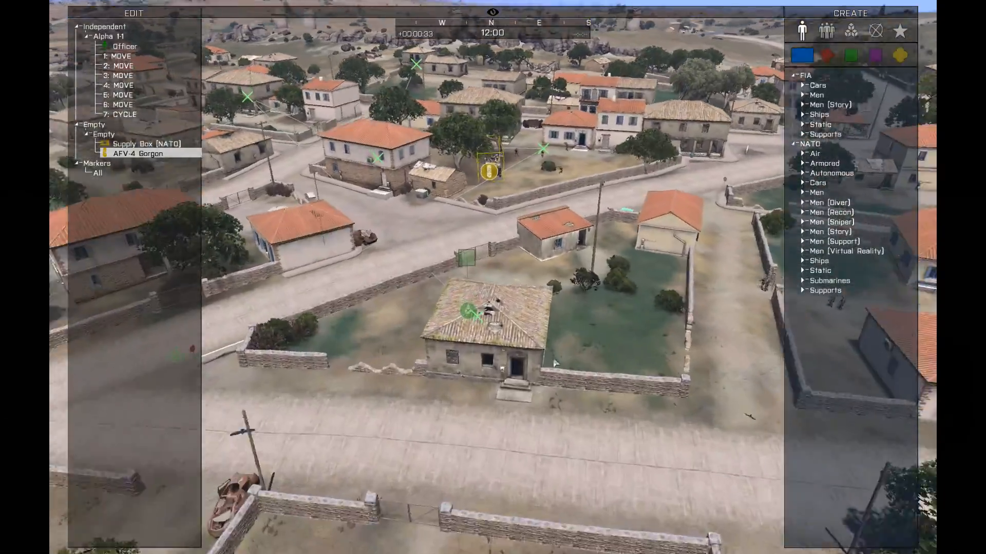
scroll(568, 374, up, 6)
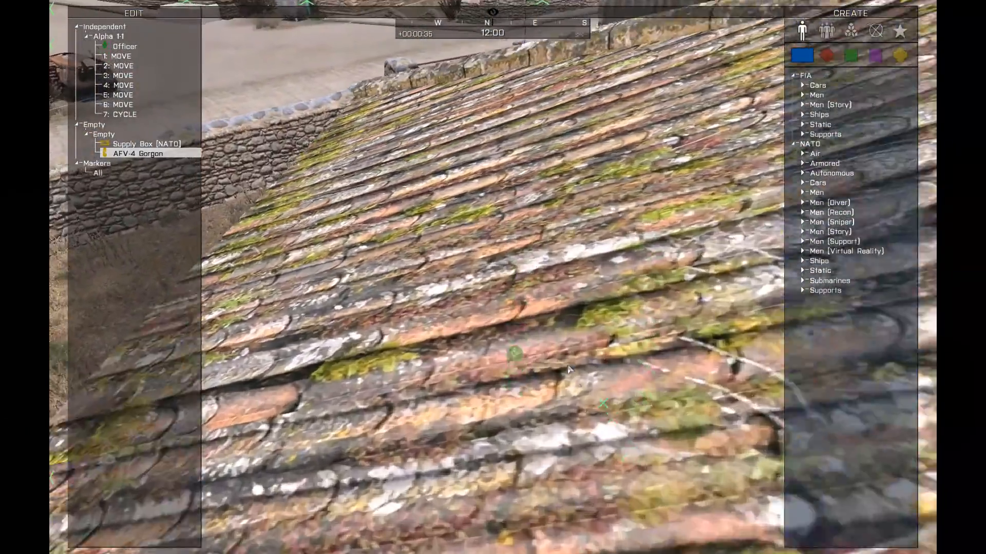
scroll(568, 355, up, 4)
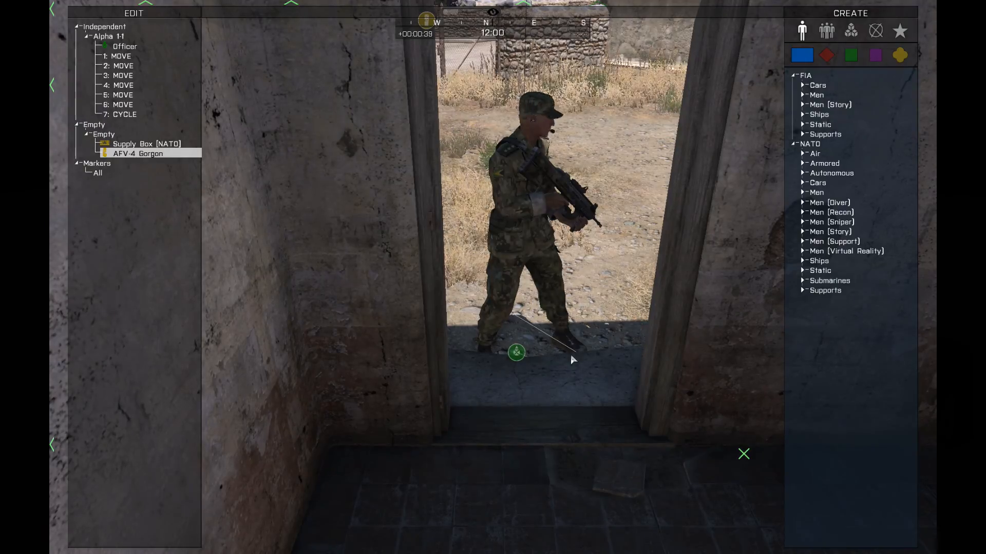
Step: Inspect the AFV-4 Gorgon, the soldiers guarding its yard and the patrols on the surrounding streets
scroll(570, 355, down, 10)
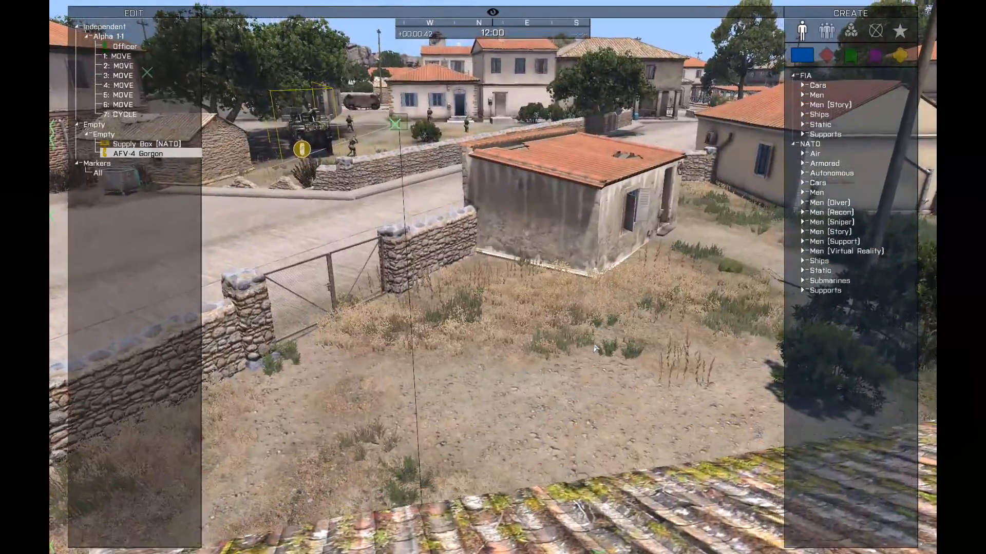
scroll(593, 348, down, 8)
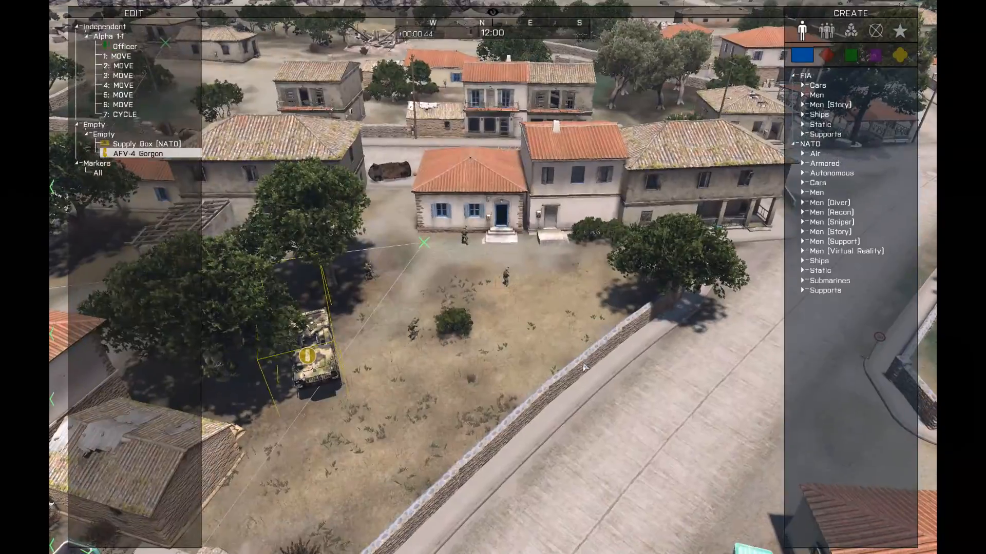
scroll(583, 367, up, 8)
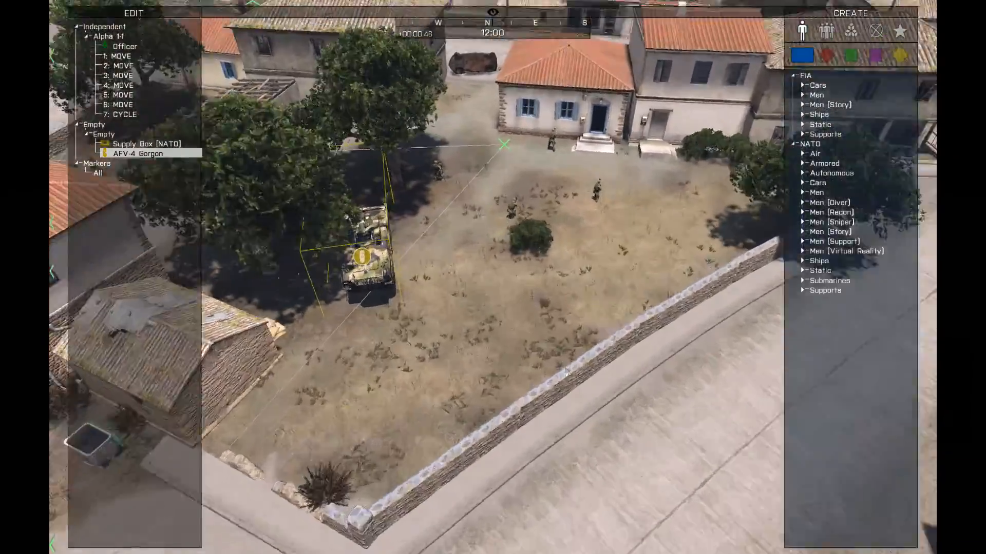
scroll(557, 364, up, 8)
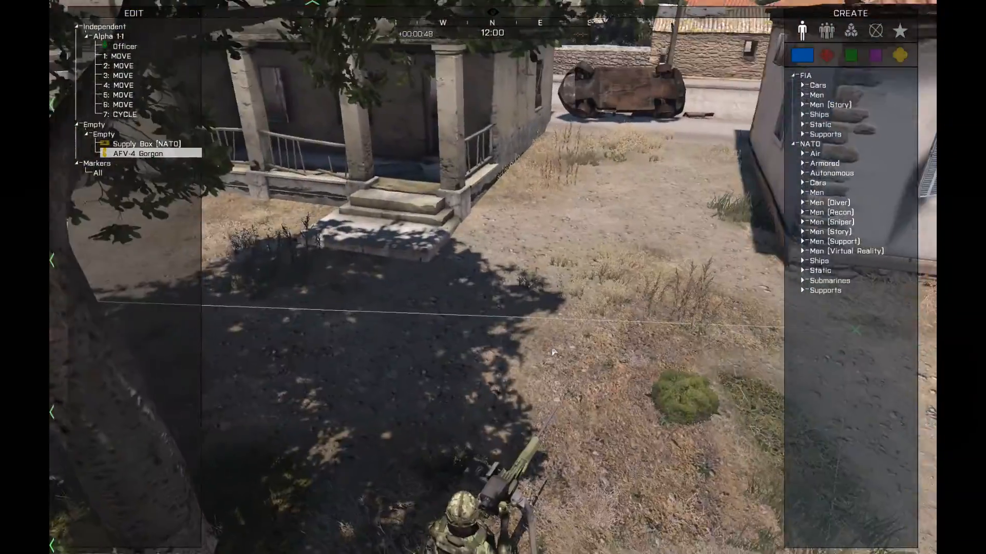
scroll(557, 350, down, 10)
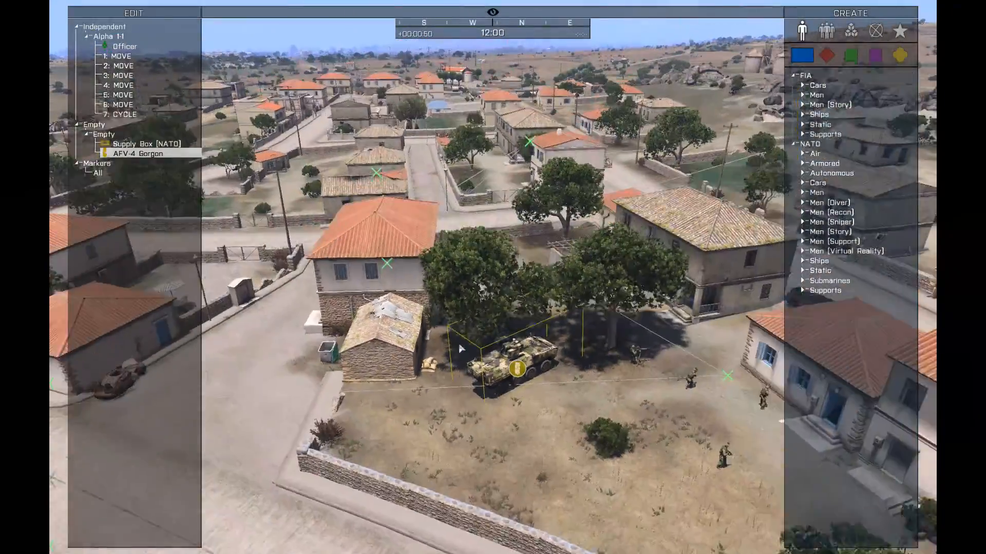
right_drag(460, 349, 597, 355)
key(s)
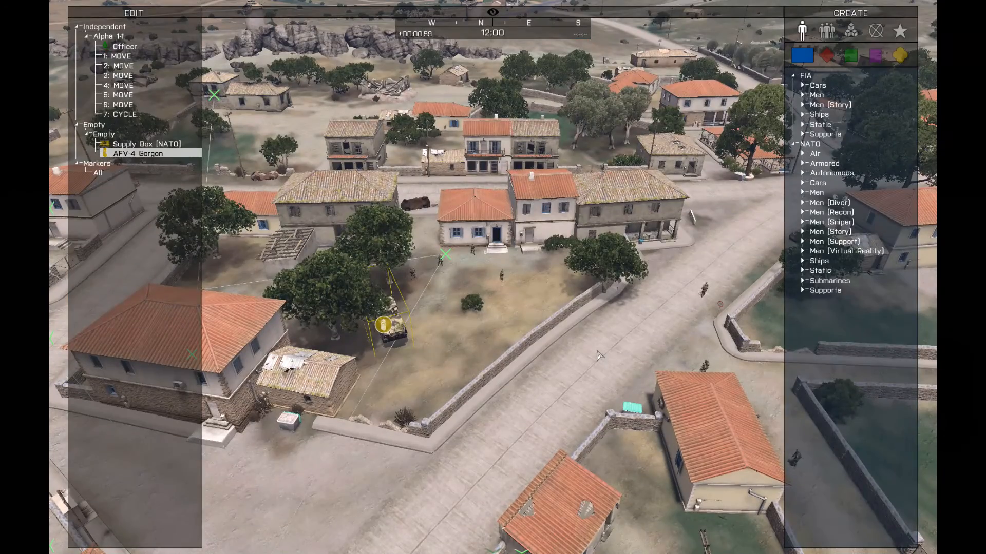
key(w)
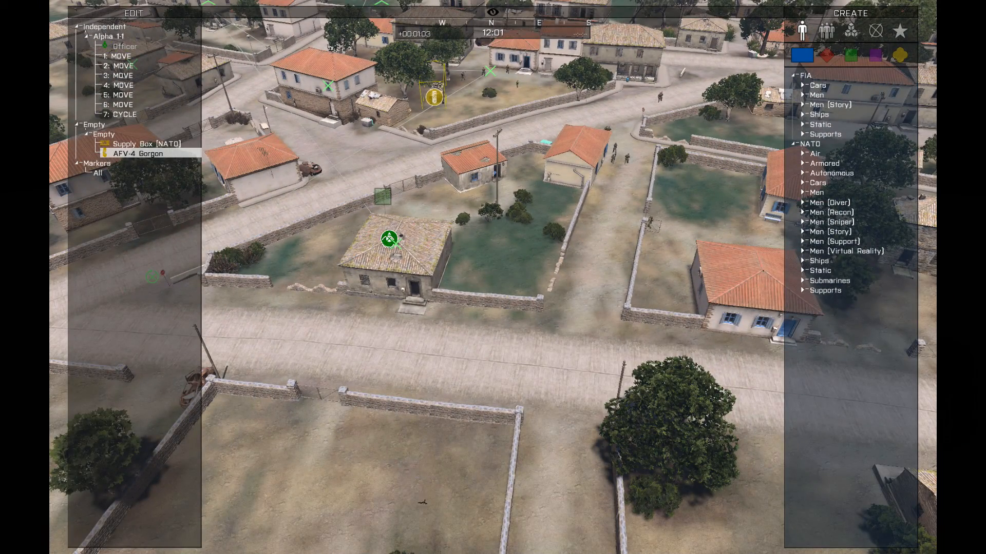
Step: Eliminate the officer by setting his Health/armor to zero, and return to the squad leader's view
double_click(389, 244)
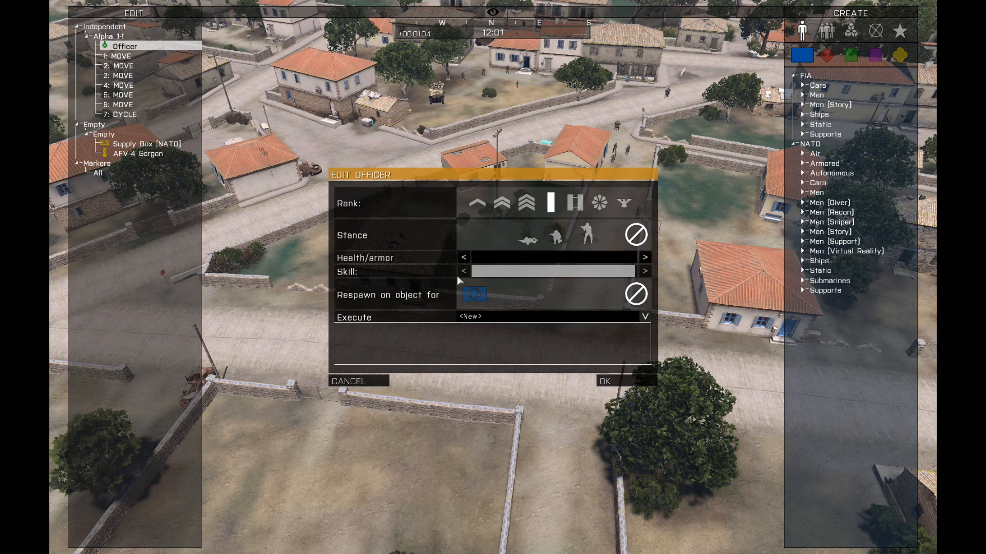
click(606, 381)
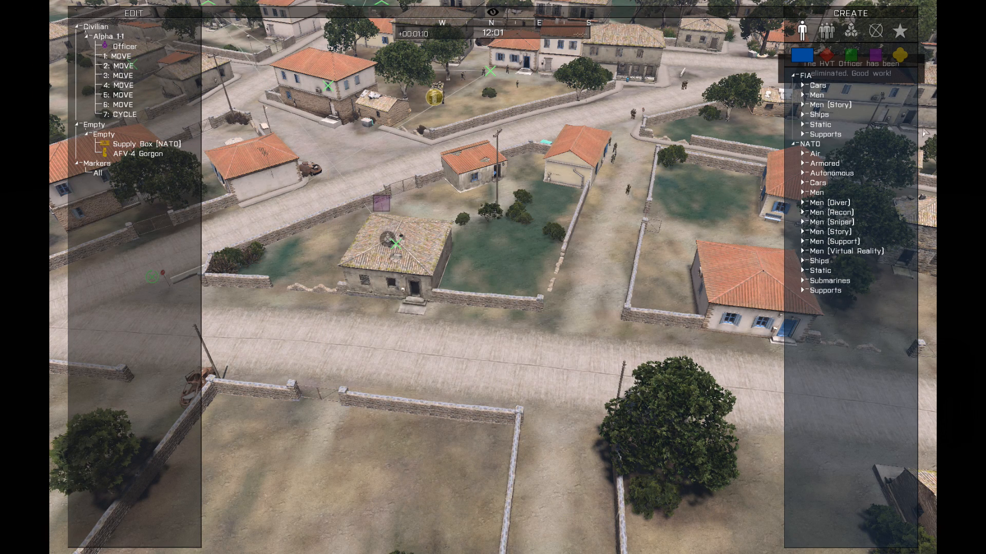
key(y)
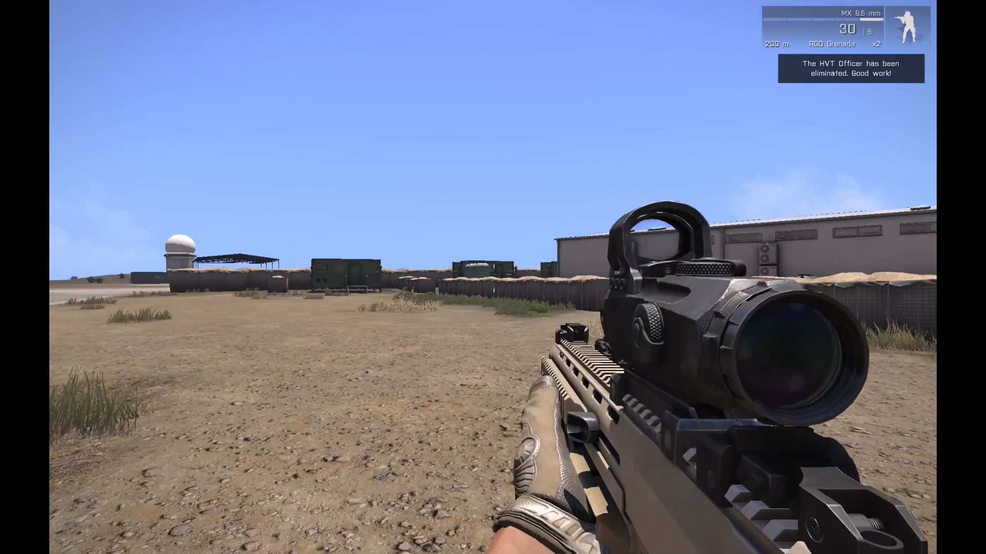
Step: Destroy the AFV-4 Gorgon from the Game Master interface by setting its Health/armor to zero, and return to the squad leader's view
key(y)
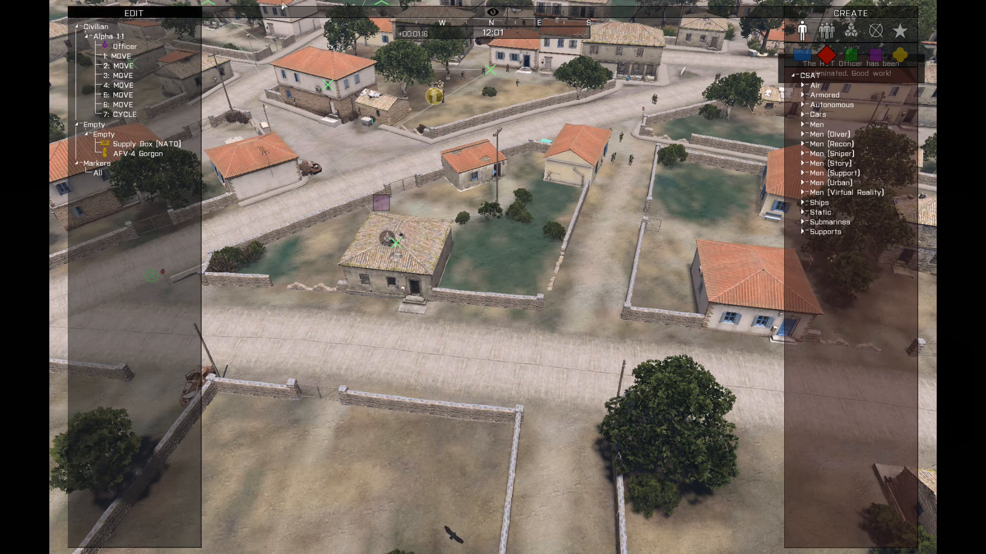
double_click(146, 156)
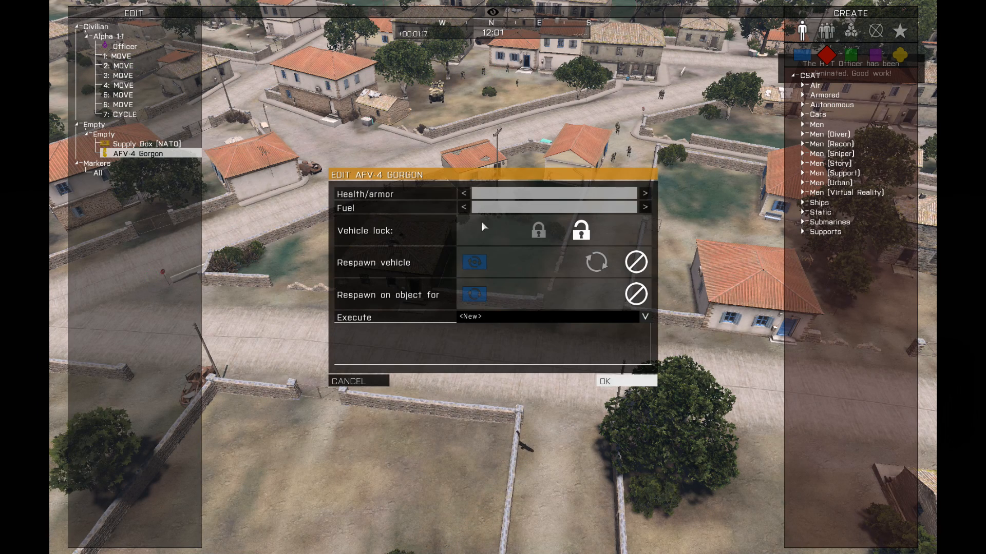
drag(492, 195, 469, 197)
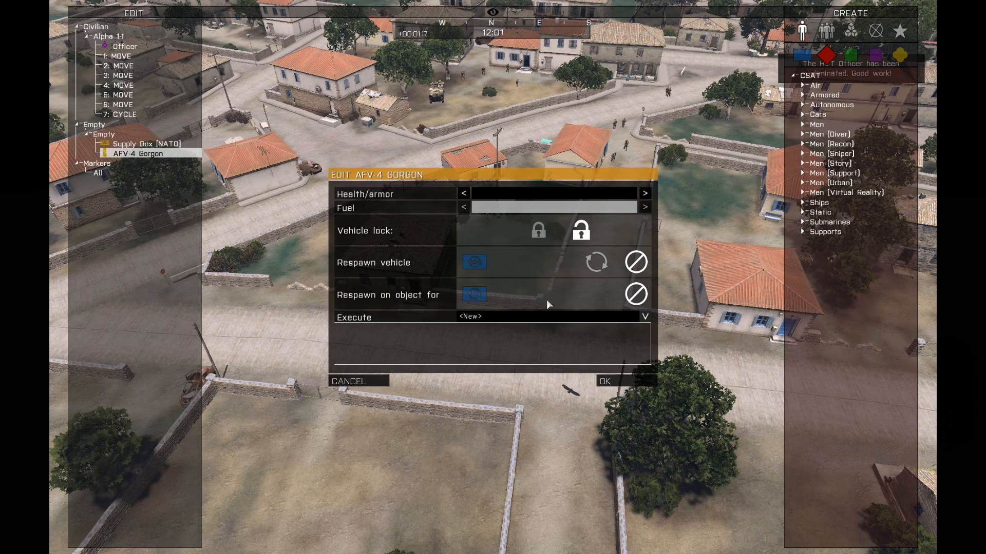
click(601, 381)
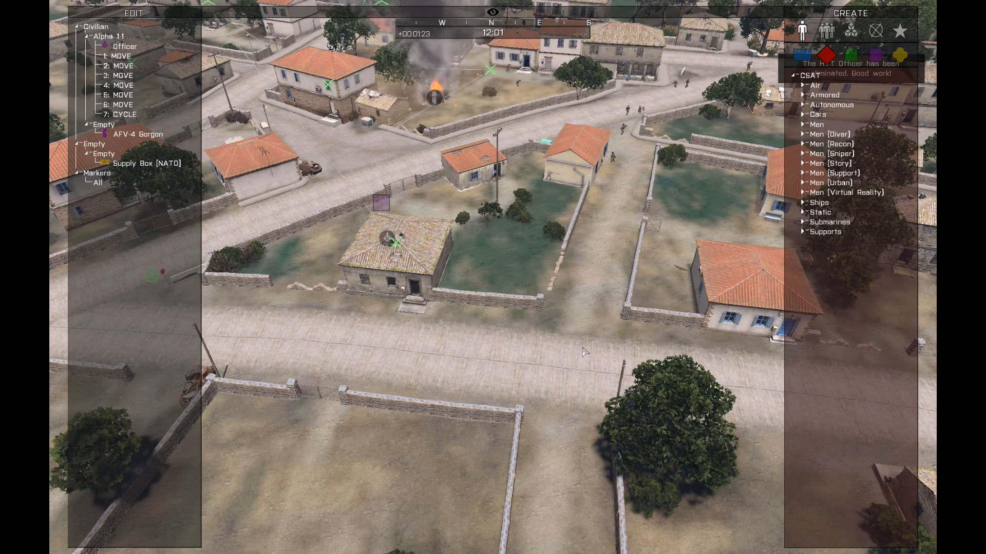
key(y)
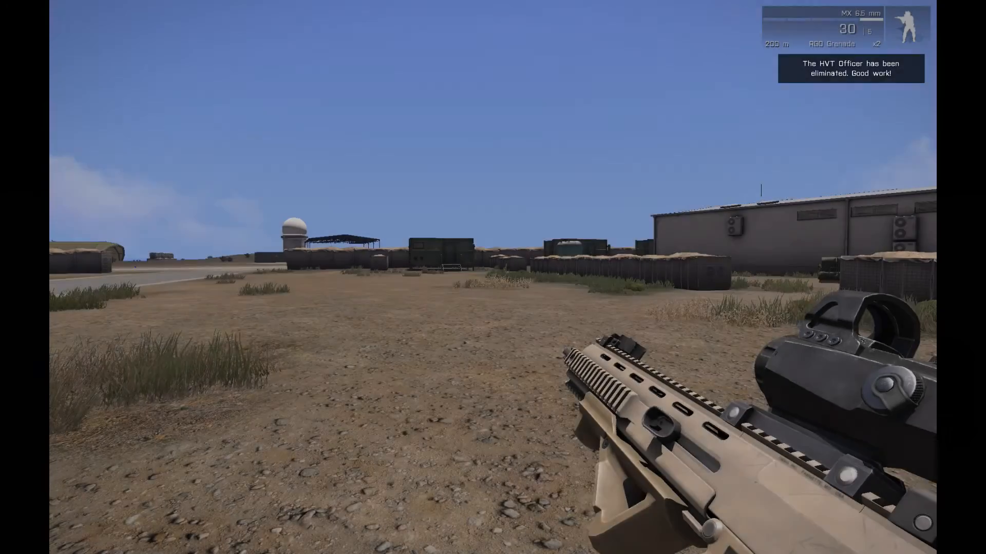